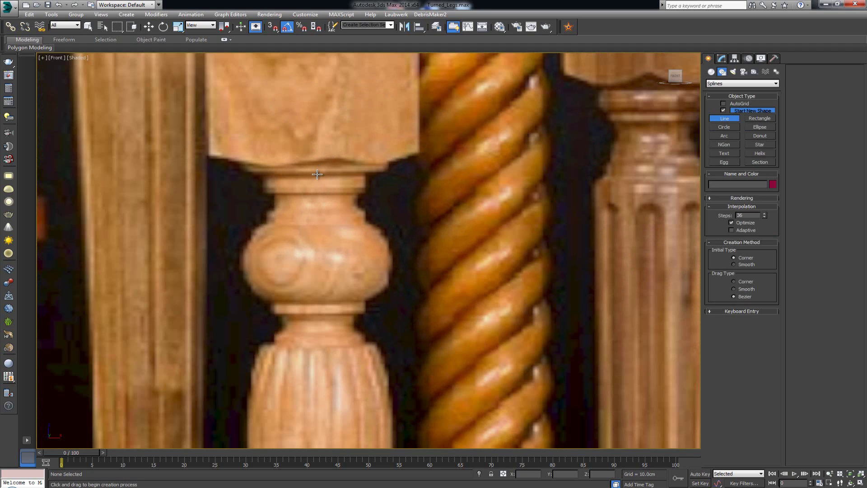
# Step: Start a line at the light-wood leg's centre below the square block and trace the top collar, neck groove and bulb's widest point
pyautogui.click(317, 174)
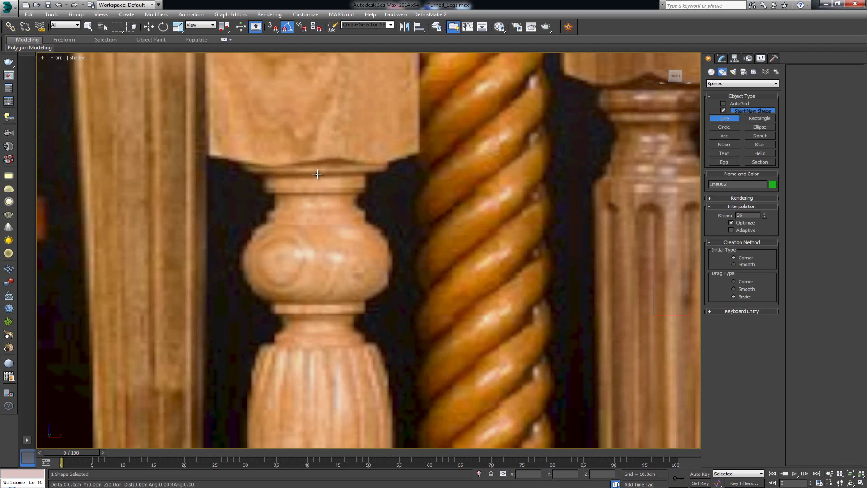
pyautogui.click(366, 174)
pyautogui.click(366, 192)
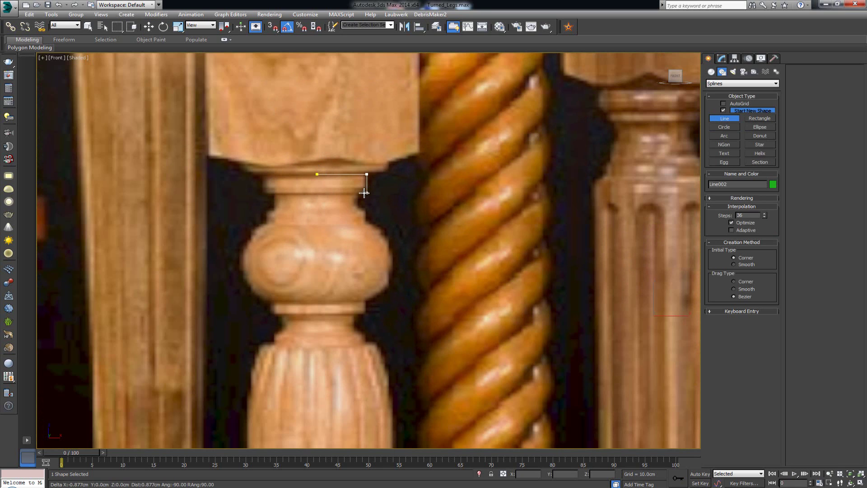
pyautogui.click(355, 203)
pyautogui.click(366, 211)
pyautogui.click(366, 221)
pyautogui.click(395, 261)
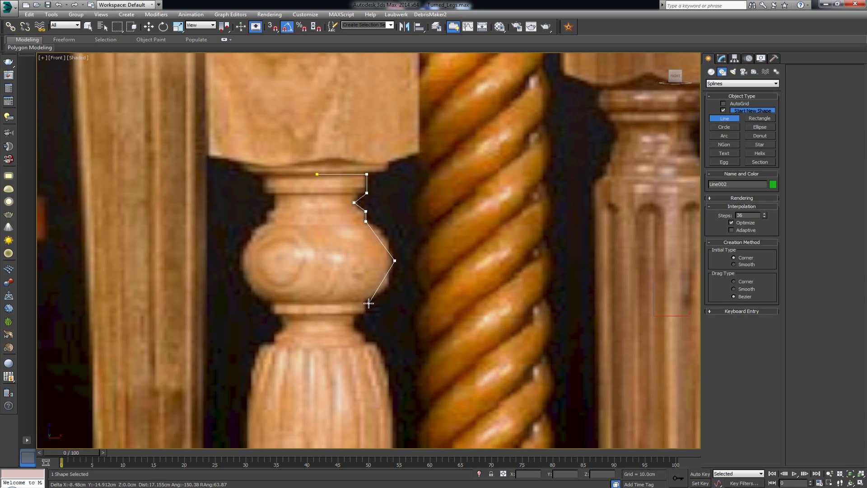
# Step: Continue the profile line under the bulb, around the lower collar and neck, to the top of the fluted section
pyautogui.click(365, 301)
pyautogui.click(366, 311)
pyautogui.click(354, 314)
pyautogui.click(354, 330)
pyautogui.click(365, 336)
pyautogui.click(365, 343)
pyautogui.click(376, 344)
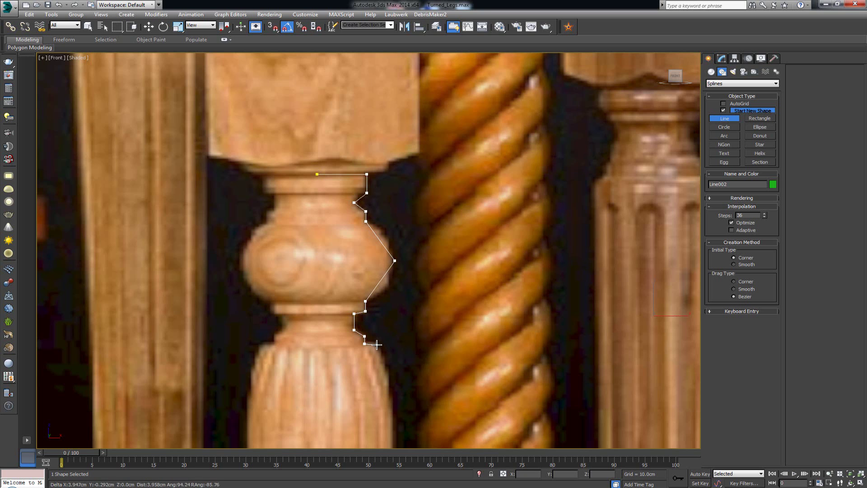
# Step: Extend the profile line down the fluted section with single vertices at its narrow waist and flared lower end
pyautogui.click(427, 360)
pyautogui.moveTo(412, 390); pyautogui.dragTo(384, 166, button='middle')
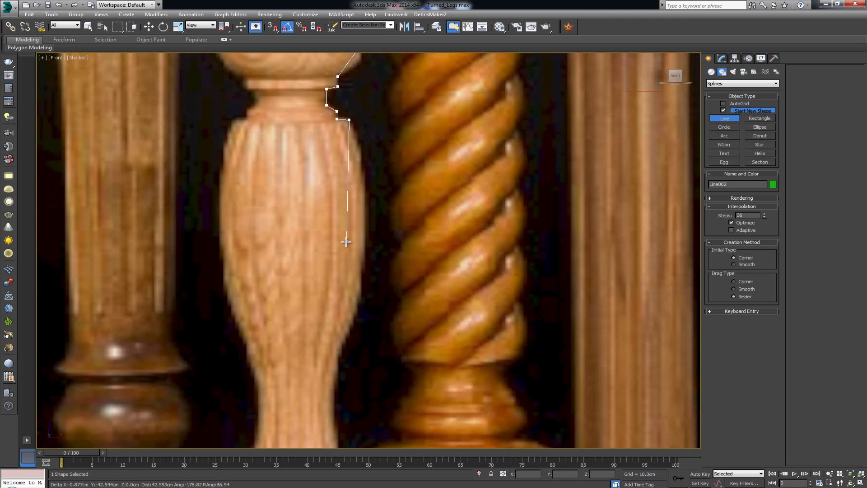
pyautogui.moveTo(347, 237); pyautogui.dragTo(346, 137, button='middle')
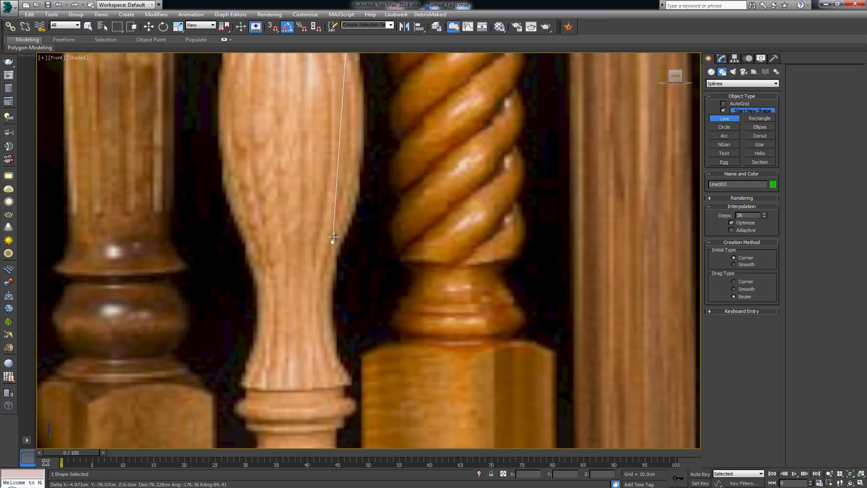
pyautogui.click(336, 254)
pyautogui.moveTo(342, 324); pyautogui.dragTo(354, 235, button='middle')
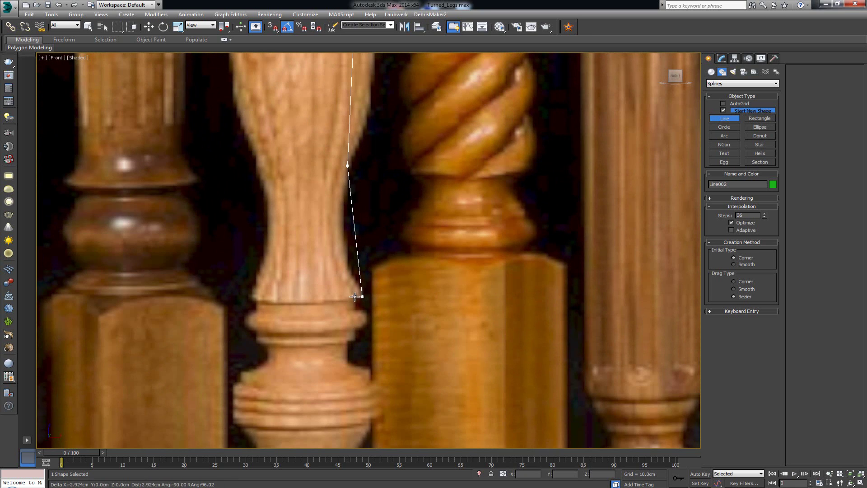
# Step: Trace the profile line around the protruding ring and the recessed neck below the fluted section
pyautogui.keyDown('shift'); pyautogui.click(354, 297); pyautogui.keyUp('shift')
pyautogui.keyDown('shift'); pyautogui.click(353, 310); pyautogui.keyUp('shift')
pyautogui.keyDown('shift'); pyautogui.click(370, 310); pyautogui.keyUp('shift')
pyautogui.keyDown('shift'); pyautogui.click(373, 327); pyautogui.keyUp('shift')
pyautogui.keyDown('shift'); pyautogui.click(354, 327); pyautogui.keyUp('shift')
pyautogui.keyDown('shift'); pyautogui.click(355, 343); pyautogui.keyUp('shift')
pyautogui.keyDown('shift'); pyautogui.click(346, 342); pyautogui.keyUp('shift')
pyautogui.keyDown('shift'); pyautogui.click(346, 365); pyautogui.keyUp('shift')
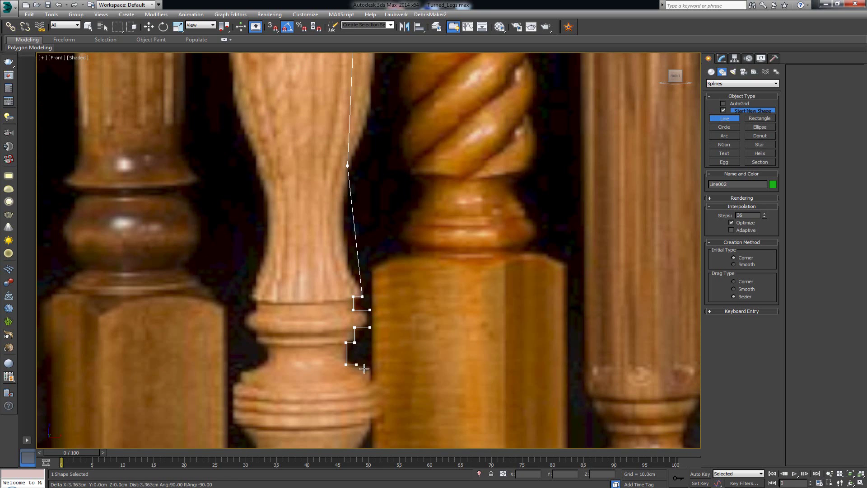
# Step: Trace the profile line over the lower shoulder and around the wide ridged band above the tapered foot
pyautogui.click(369, 369)
pyautogui.keyDown('shift'); pyautogui.click(369, 379); pyautogui.keyUp('shift')
pyautogui.keyDown('shift'); pyautogui.click(382, 380); pyautogui.keyUp('shift')
pyautogui.moveTo(382, 393); pyautogui.dragTo(388, 281, button='middle')
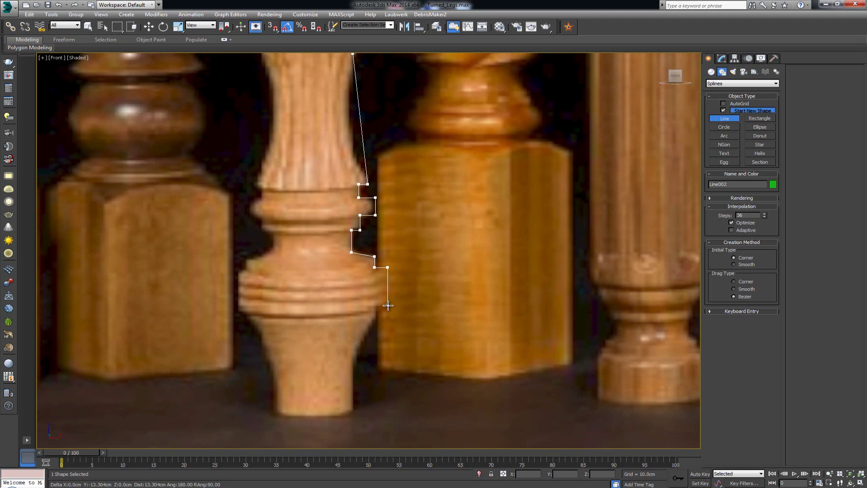
pyautogui.keyDown('shift'); pyautogui.click(388, 307); pyautogui.keyUp('shift')
pyautogui.keyDown('shift'); pyautogui.click(376, 307); pyautogui.keyUp('shift')
pyautogui.keyDown('shift'); pyautogui.click(376, 318); pyautogui.keyUp('shift')
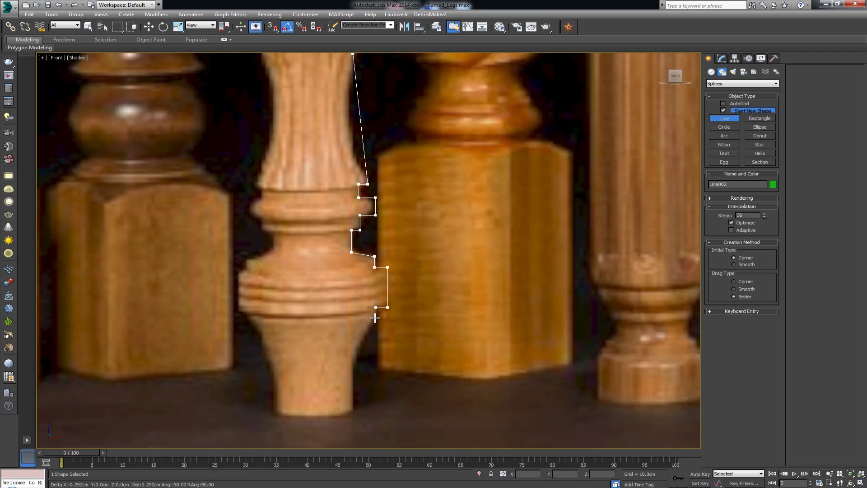
# Step: Trace the tapered foot down to the floor and end the open profile line there
pyautogui.click(352, 356)
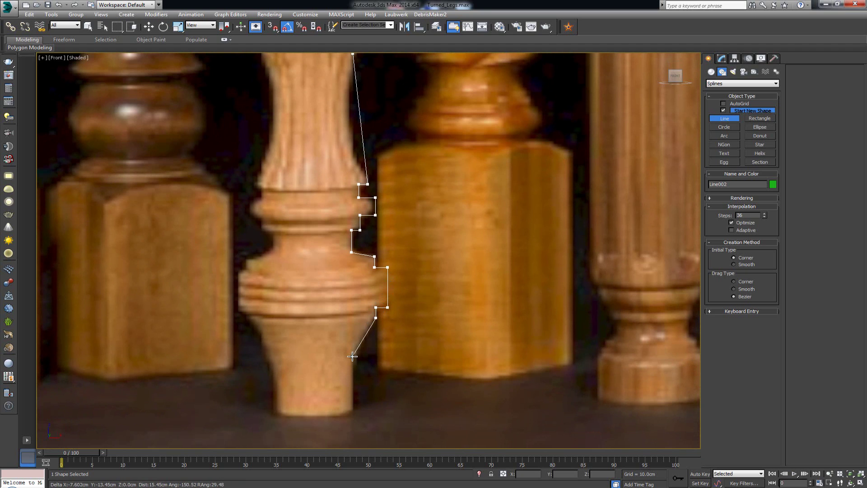
pyautogui.keyDown('shift'); pyautogui.click(352, 413); pyautogui.keyUp('shift')
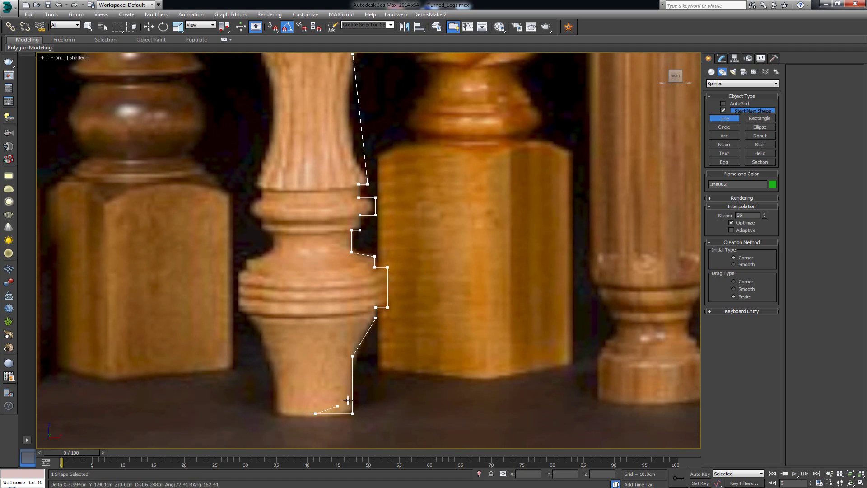
pyautogui.rightClick(316, 411)
pyautogui.rightClick(356, 172)
pyautogui.moveTo(356, 172); pyautogui.dragTo(379, 250, button='middle')
pyautogui.scroll(-2, 379, 250)
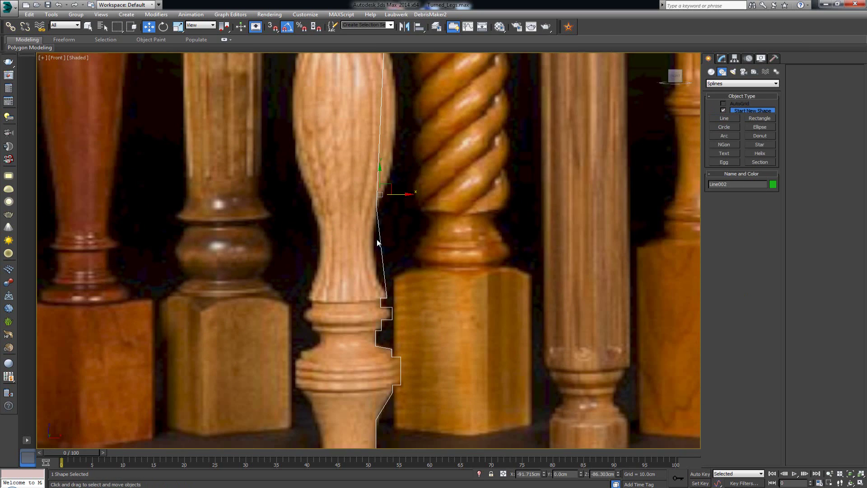
# Step: Apply a Lathe modifier to the profile line and align its axis to Min
pyautogui.press('1')
pyautogui.moveTo(377, 153); pyautogui.dragTo(384, 238, button='middle')
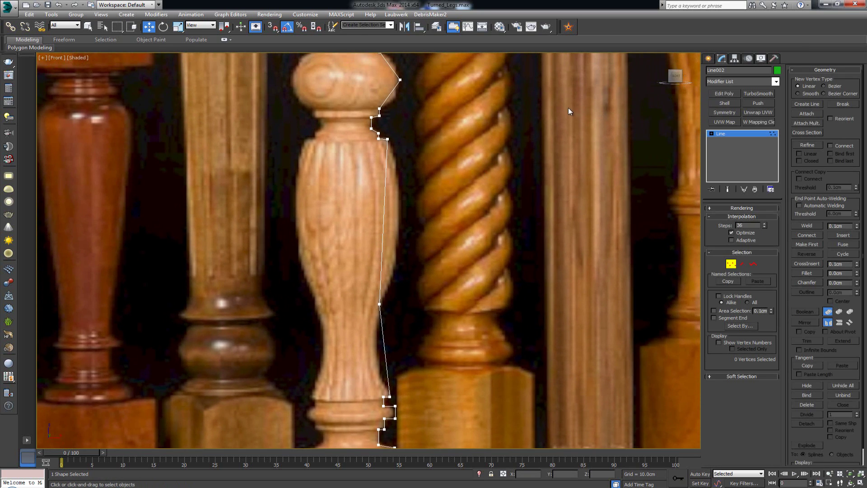
pyautogui.click(746, 81)
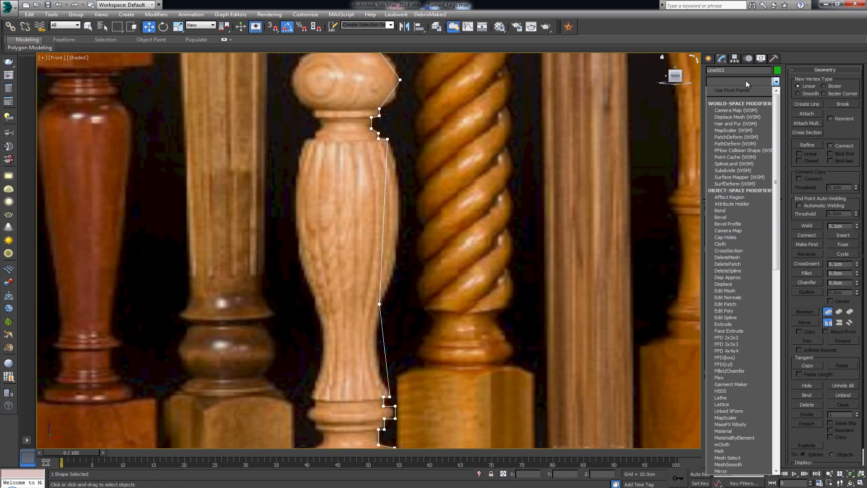
pyautogui.press('l')
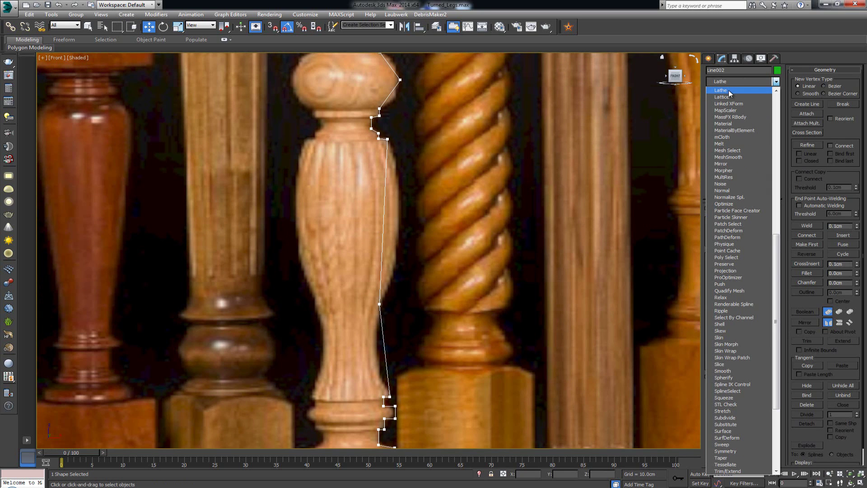
pyautogui.click(728, 90)
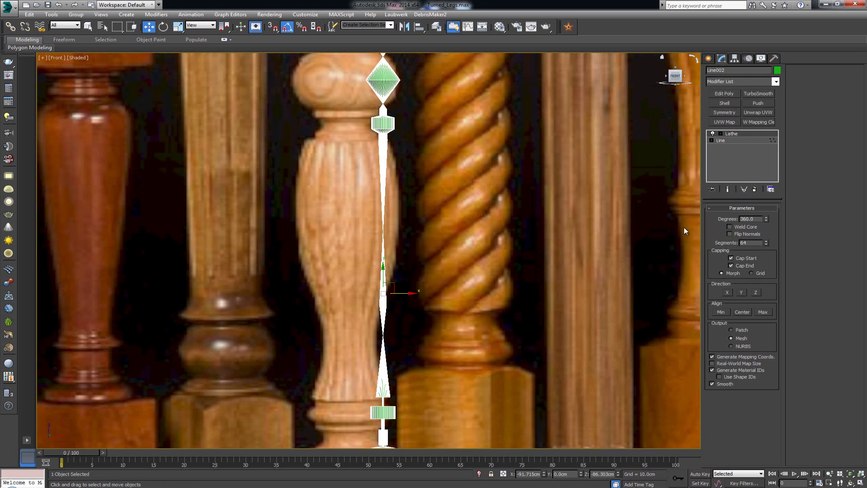
pyautogui.moveTo(479, 260); pyautogui.dragTo(476, 224, button='middle')
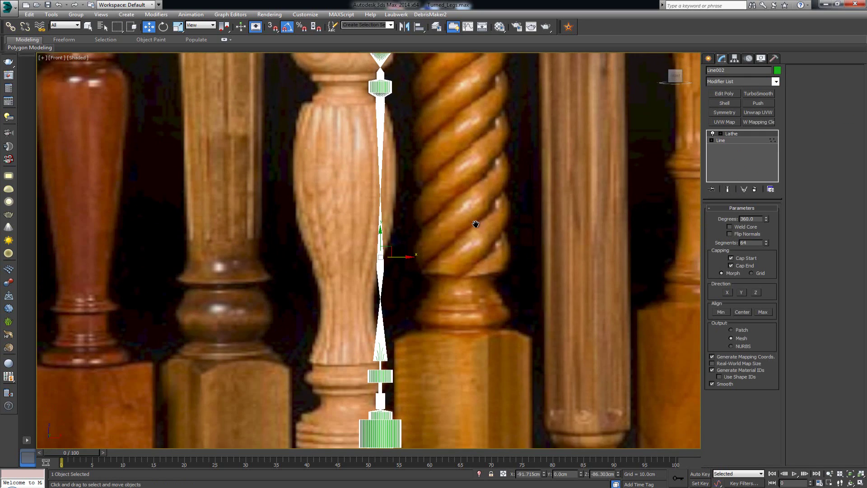
pyautogui.click(722, 312)
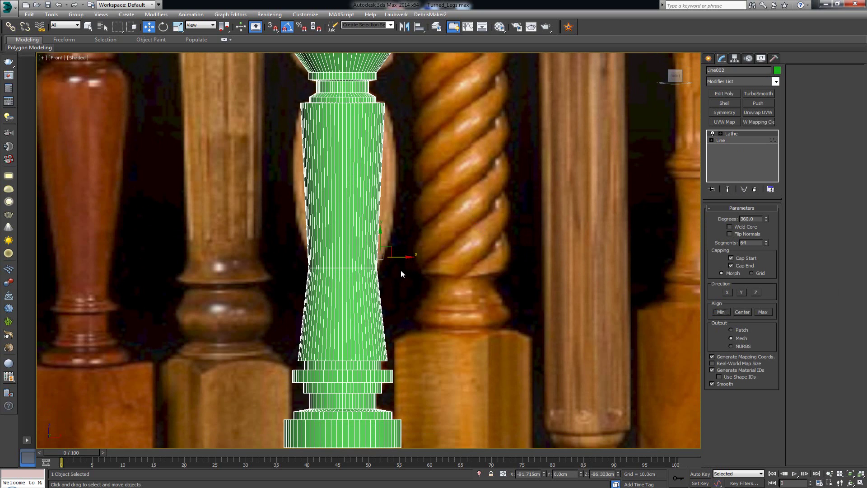
# Step: Return to the line's vertex level beneath the Lathe and convert all profile vertices to Bezier Corner
pyautogui.click(731, 140)
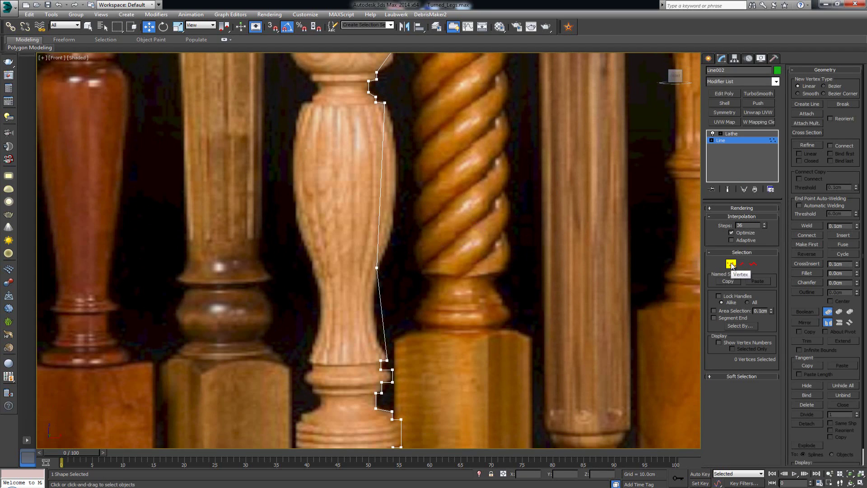
pyautogui.moveTo(429, 186); pyautogui.dragTo(432, 327, button='middle')
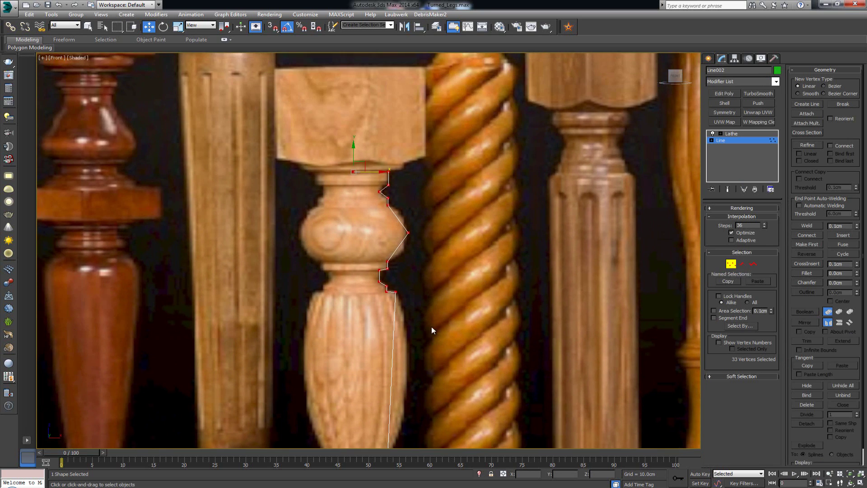
pyautogui.scroll(5, 346, 193)
pyautogui.rightClick(468, 186)
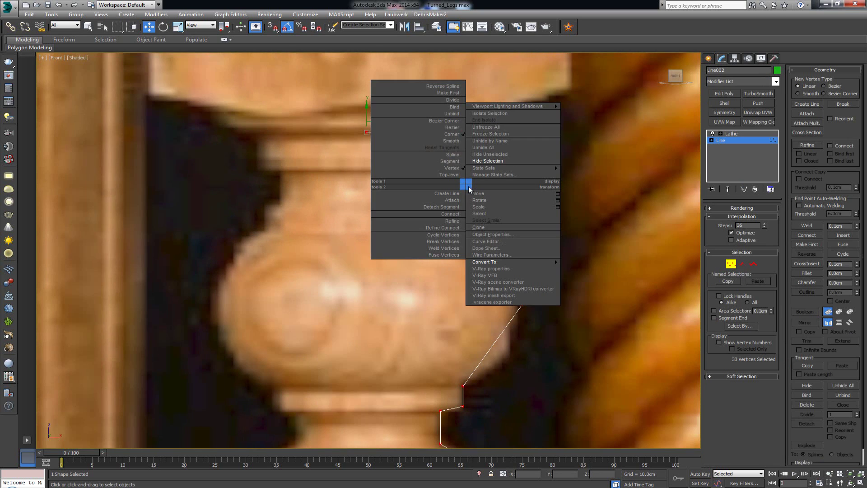
pyautogui.click(446, 123)
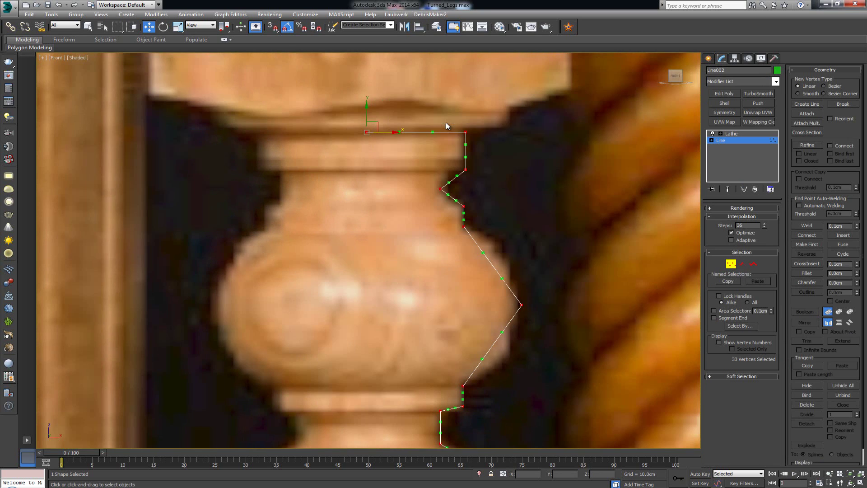
# Step: Bend the neck groove between the top collar and the bulb into a rounded concave curve with its Bezier handles
pyautogui.scroll(3, 468, 169)
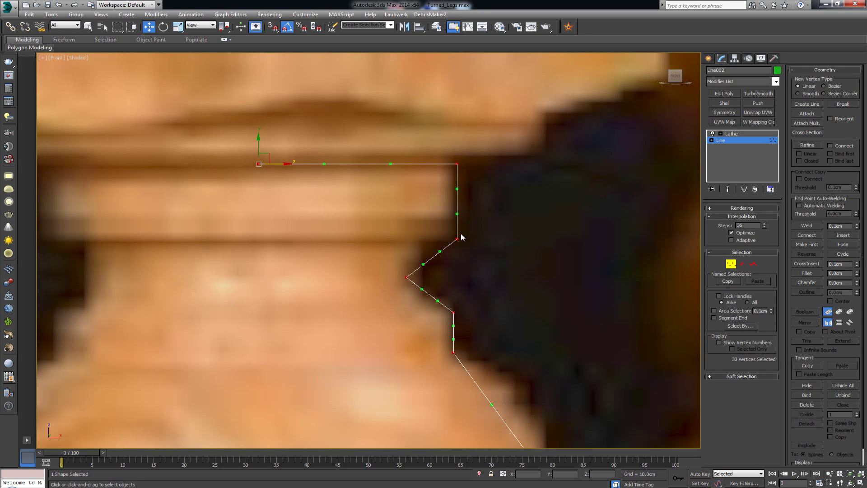
pyautogui.click(457, 239)
pyautogui.moveTo(451, 252); pyautogui.dragTo(449, 203, button='middle')
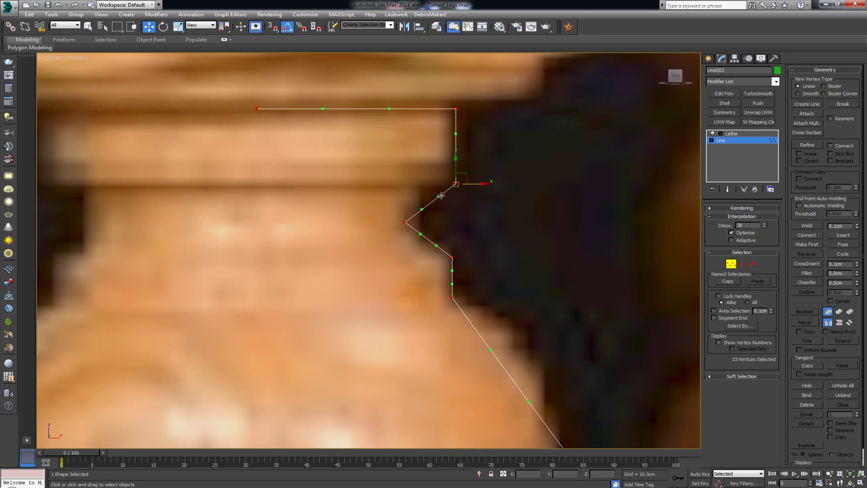
pyautogui.moveTo(441, 195); pyautogui.dragTo(405, 200)
pyautogui.moveTo(420, 234); pyautogui.dragTo(433, 251)
pyautogui.click(452, 257)
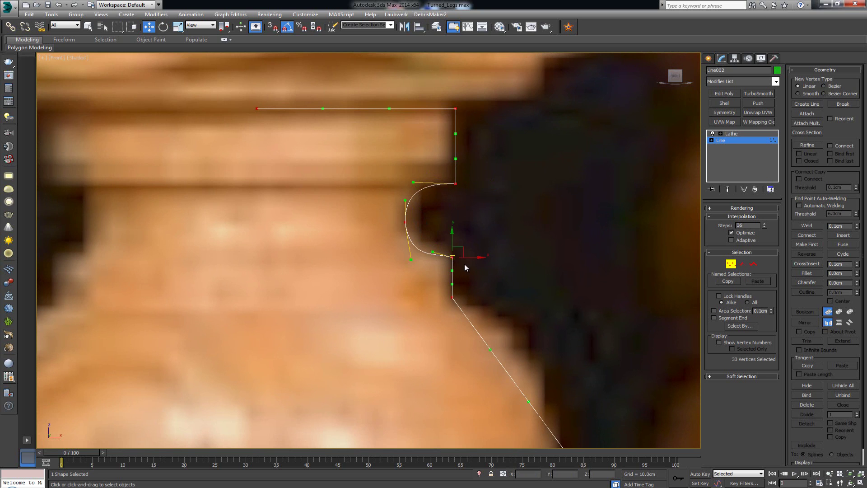
# Step: Pull the Bezier handles around the bulb's widest vertex outward to round its profile above and below
pyautogui.scroll(-4, 476, 279)
pyautogui.moveTo(470, 207); pyautogui.dragTo(502, 199)
pyautogui.moveTo(488, 231); pyautogui.dragTo(505, 225)
pyautogui.moveTo(490, 286); pyautogui.dragTo(509, 324)
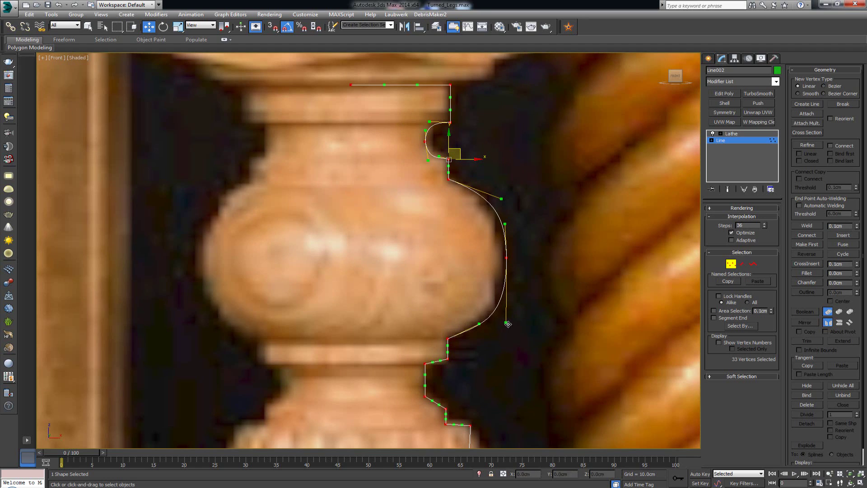
# Step: Curve the sloped segment of the neck below the bulb into a convex shoulder above the fluted section
pyautogui.moveTo(502, 314); pyautogui.dragTo(483, 194, button='middle')
pyautogui.scroll(-2, 456, 253)
pyautogui.moveTo(453, 255); pyautogui.dragTo(462, 215, button='middle')
pyautogui.scroll(5, 460, 216)
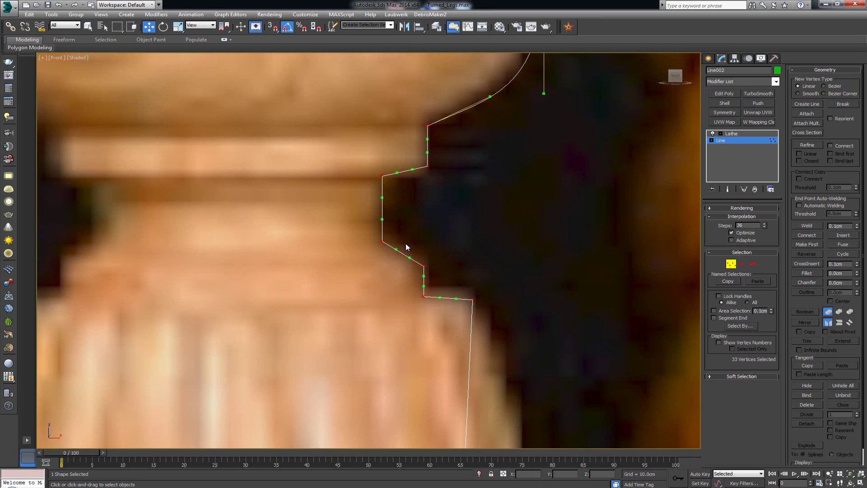
pyautogui.moveTo(390, 256); pyautogui.dragTo(402, 243)
pyautogui.hotkey('ctrl', 'a')
pyautogui.moveTo(403, 242); pyautogui.dragTo(382, 153, button='middle')
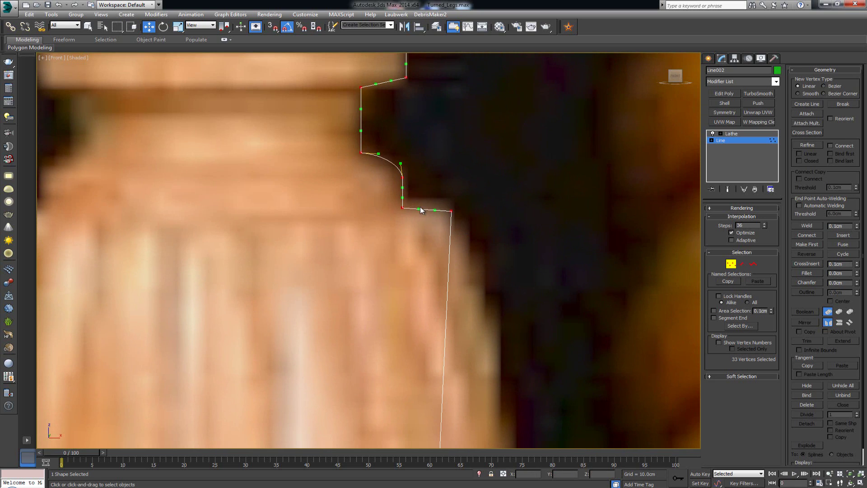
# Step: Raise the outer vertex at the top of the fluted section to make its short top edge horizontal
pyautogui.click(449, 211)
pyautogui.moveTo(480, 185); pyautogui.dragTo(443, 226)
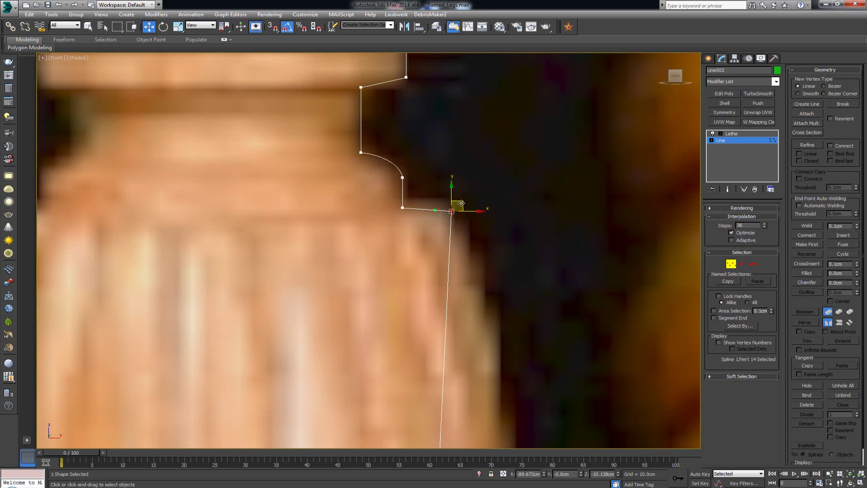
pyautogui.moveTo(462, 198); pyautogui.dragTo(461, 199)
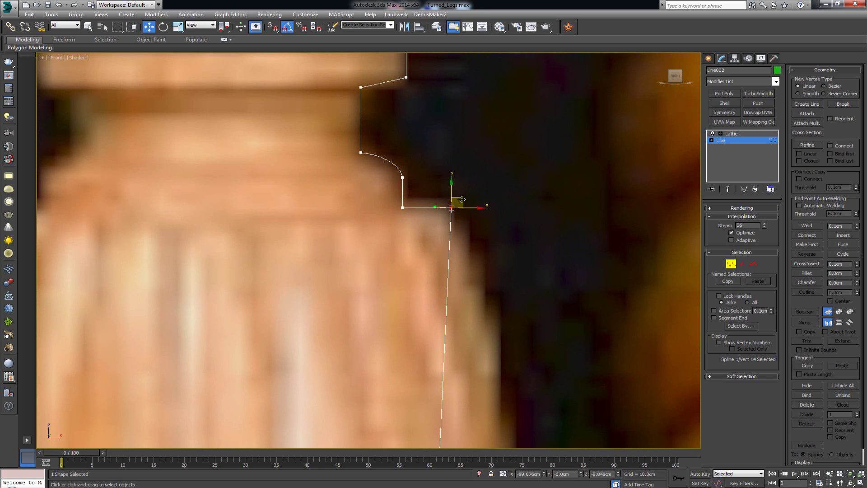
# Step: With all vertices selected, bulge the long upper segment of the fluted section outward to match the leg's silhouette
pyautogui.hotkey('ctrl', 'a')
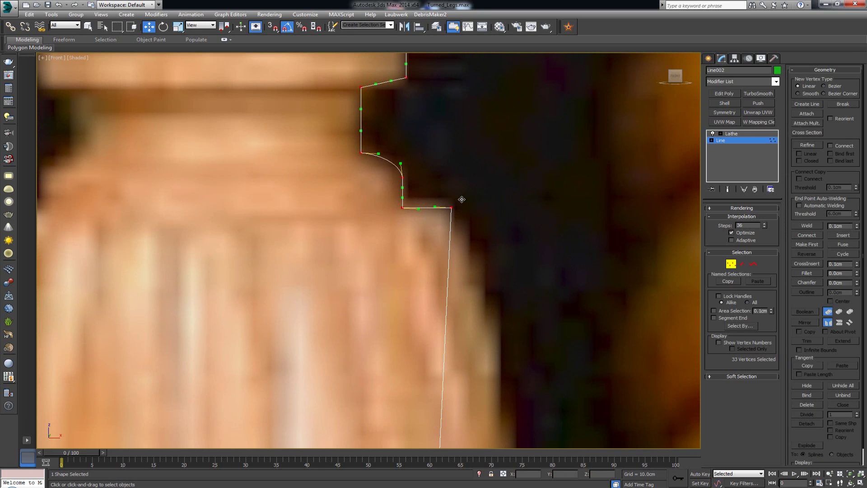
pyautogui.scroll(-8, 443, 210)
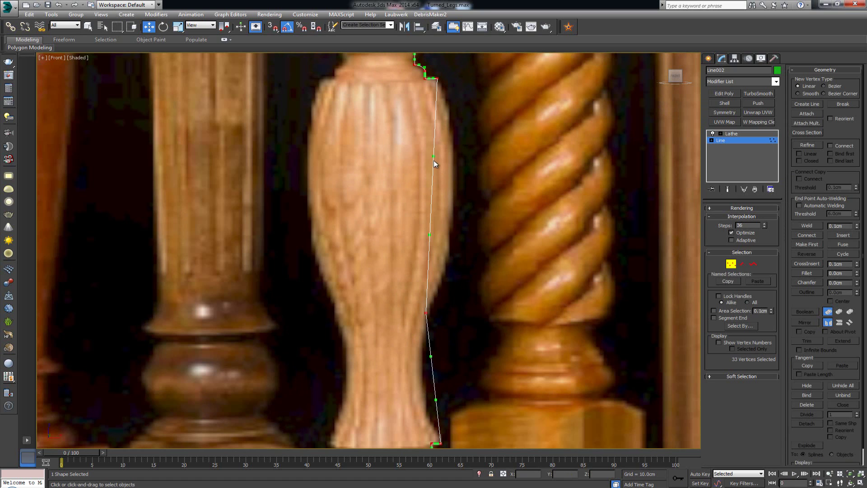
pyautogui.moveTo(433, 157); pyautogui.dragTo(473, 156)
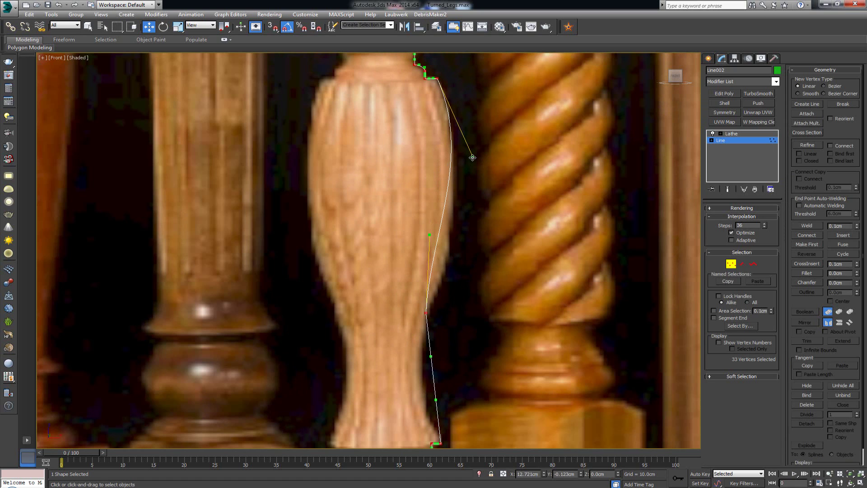
pyautogui.moveTo(430, 235); pyautogui.dragTo(452, 268)
pyautogui.moveTo(452, 268); pyautogui.dragTo(448, 81, button='middle')
# Step: Bend the segment below the fluted section's waist inward, letting it flare out toward the ring below
pyautogui.scroll(2, 448, 80)
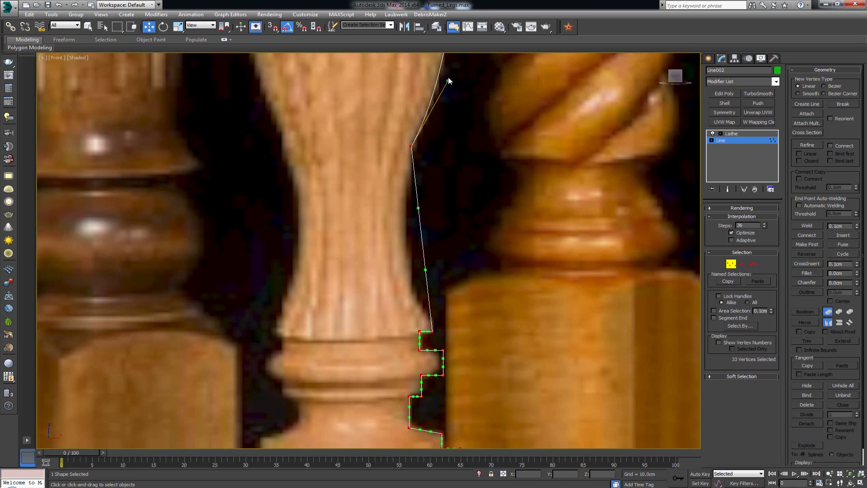
pyautogui.moveTo(420, 208); pyautogui.dragTo(388, 213)
pyautogui.moveTo(427, 272); pyautogui.dragTo(409, 294)
pyautogui.moveTo(388, 213); pyautogui.dragTo(390, 215)
# Step: Reposition the waist vertex of the fluted section and adjust both its Bezier handles so the profile follows the reference leg through the waist
pyautogui.moveTo(412, 137); pyautogui.dragTo(424, 262, button='middle')
pyautogui.scroll(-3, 424, 262)
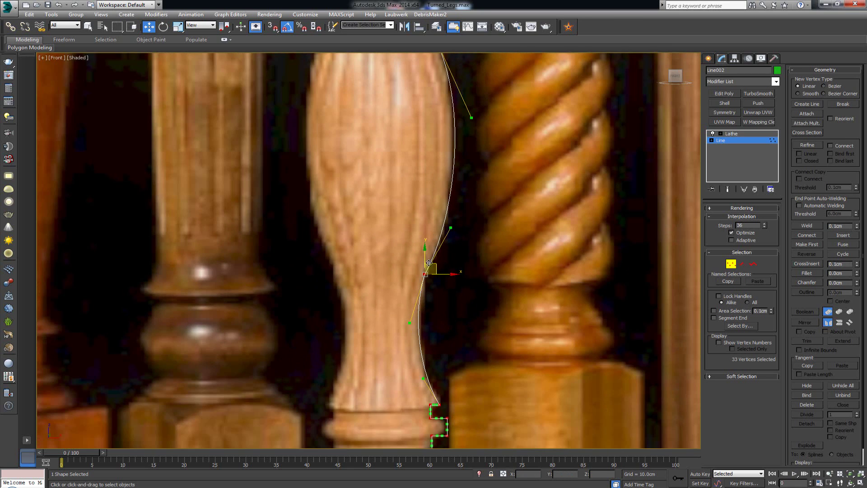
pyautogui.moveTo(433, 284); pyautogui.dragTo(451, 228)
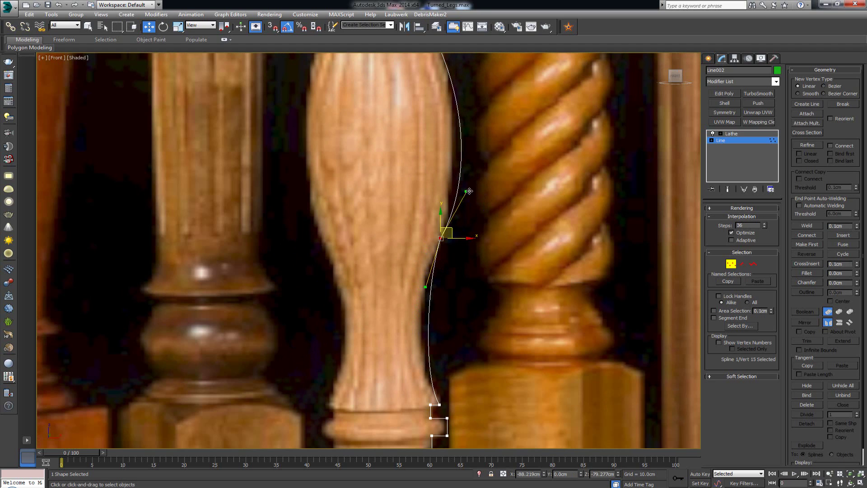
pyautogui.moveTo(470, 191); pyautogui.dragTo(445, 192)
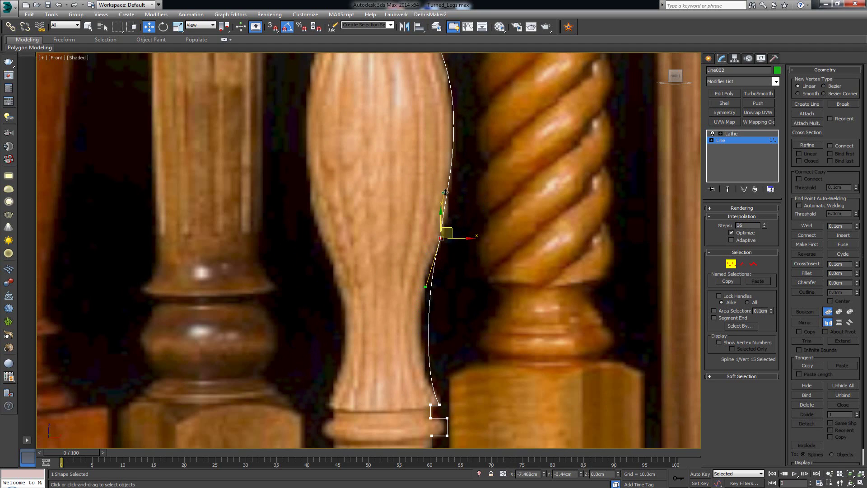
pyautogui.moveTo(425, 287)
pyautogui.mouseDown()
pyautogui.moveTo(404, 285)
pyautogui.moveTo(431, 290)
pyautogui.mouseUp()
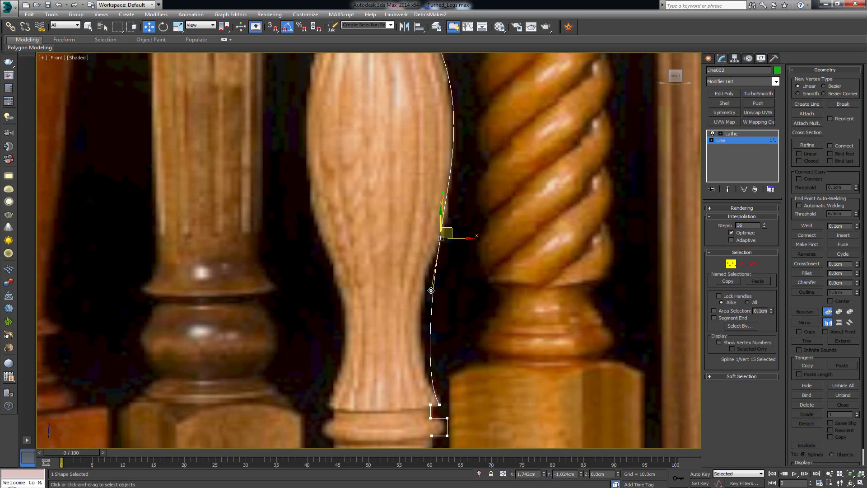
pyautogui.moveTo(454, 231)
pyautogui.mouseDown()
pyautogui.moveTo(435, 241)
pyautogui.moveTo(447, 242)
pyautogui.mouseUp()
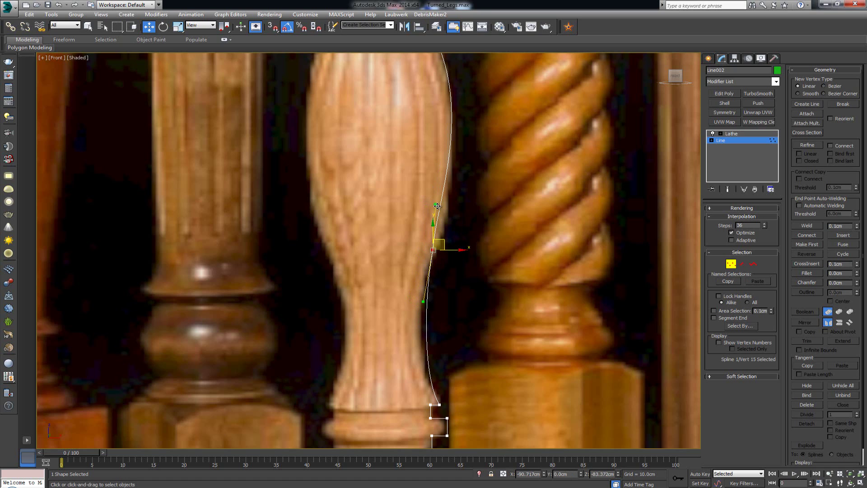
pyautogui.moveTo(437, 206); pyautogui.dragTo(450, 232)
pyautogui.moveTo(420, 298)
pyautogui.mouseDown()
pyautogui.moveTo(412, 292)
pyautogui.moveTo(408, 309)
pyautogui.mouseUp()
pyautogui.scroll(-2, 407, 310)
pyautogui.scroll(3, 430, 261)
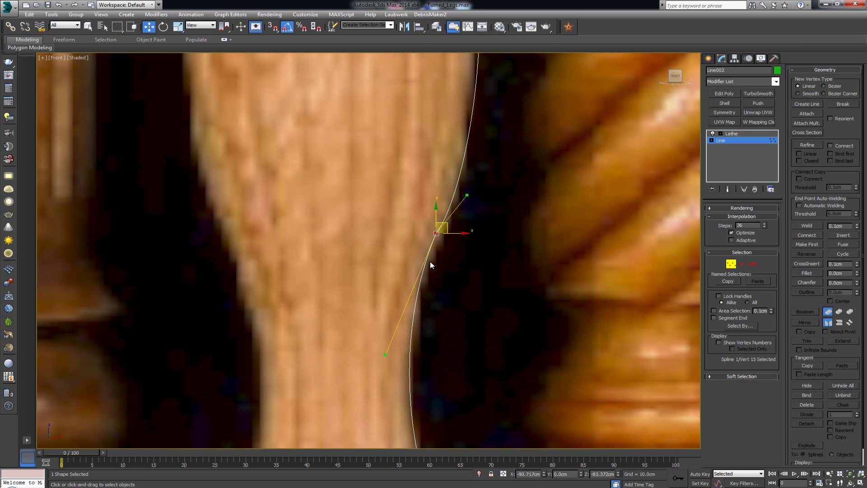
# Step: Fillet the two outer corners of the ring directly below the fluted section into a half-round edge
pyautogui.moveTo(430, 261); pyautogui.dragTo(428, 104, button='middle')
pyautogui.scroll(-1, 427, 222)
pyautogui.scroll(3, 427, 223)
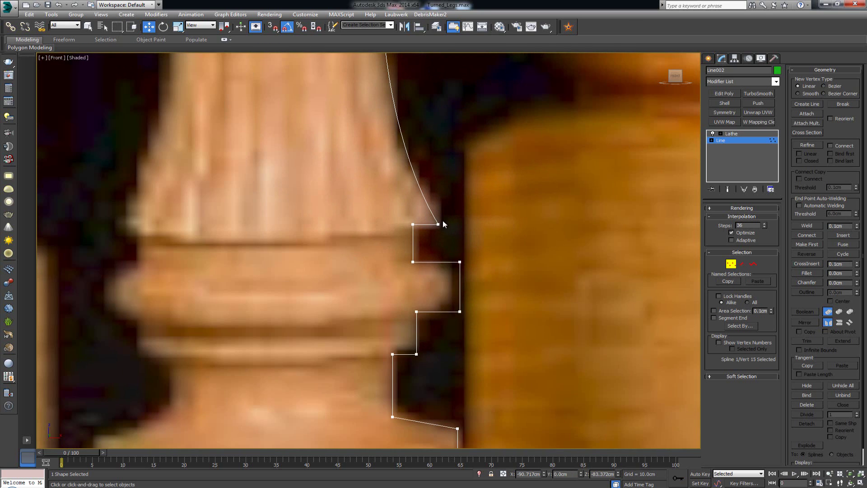
pyautogui.moveTo(433, 305); pyautogui.dragTo(426, 223, button='middle')
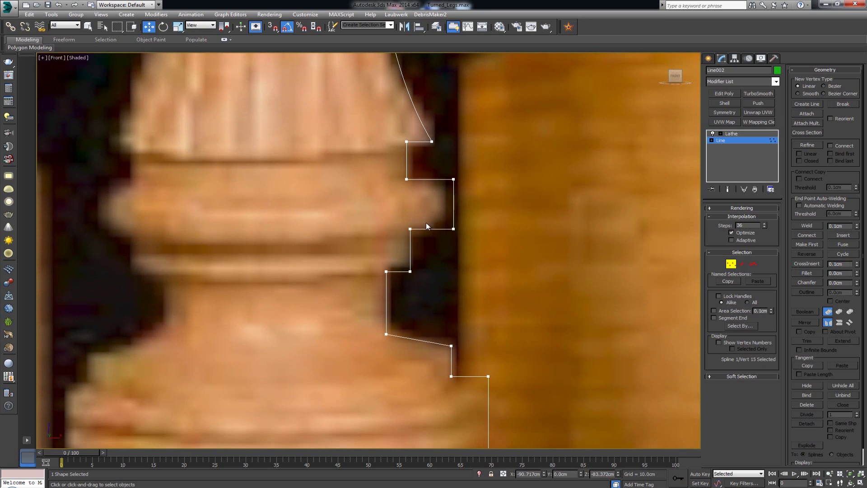
pyautogui.moveTo(440, 251); pyautogui.dragTo(440, 251)
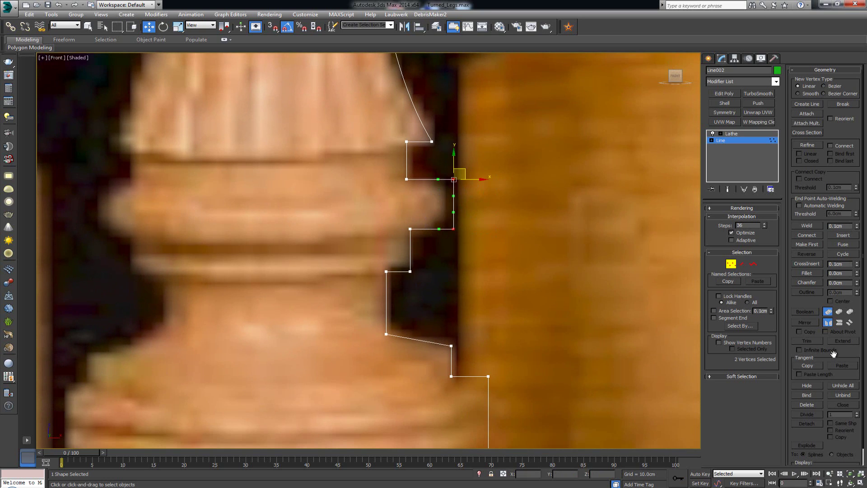
pyautogui.click(807, 274)
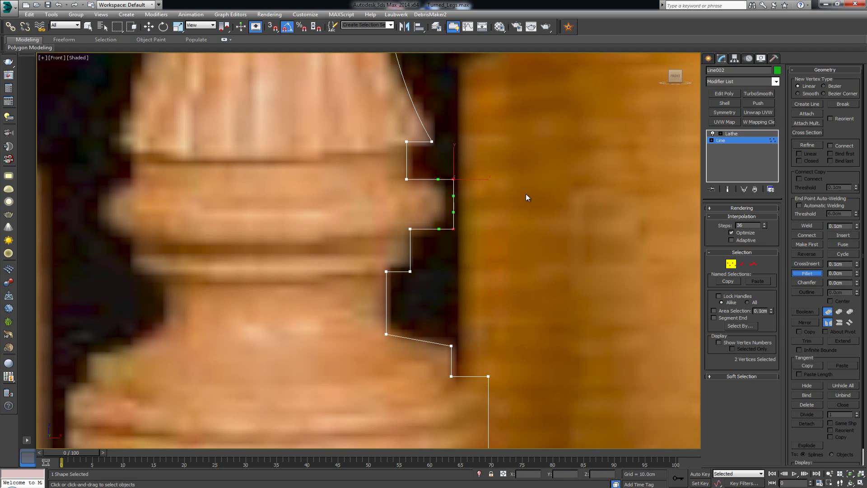
pyautogui.moveTo(454, 229); pyautogui.dragTo(459, 204)
# Step: Fillet the outer shoulder corner just above the wide grooved band by about 1.6 cm
pyautogui.moveTo(442, 256); pyautogui.dragTo(434, 161, button='middle')
pyautogui.moveTo(445, 248); pyautogui.dragTo(446, 237)
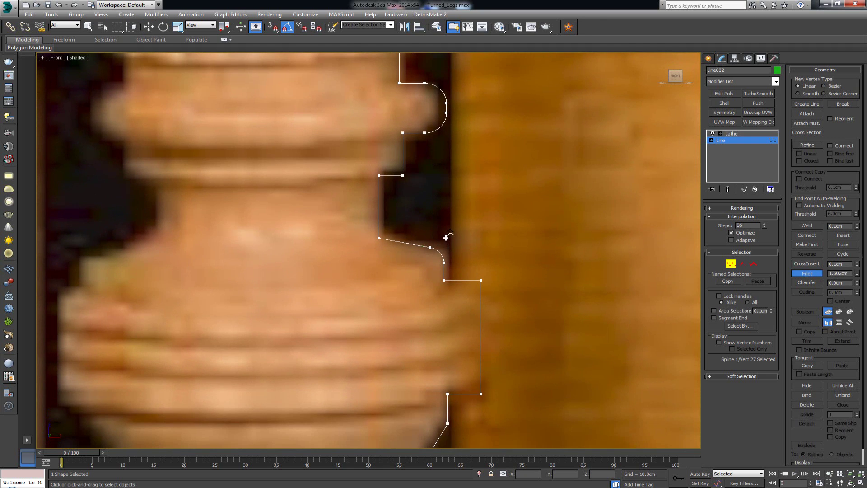
pyautogui.moveTo(446, 255); pyautogui.dragTo(445, 178, button='middle')
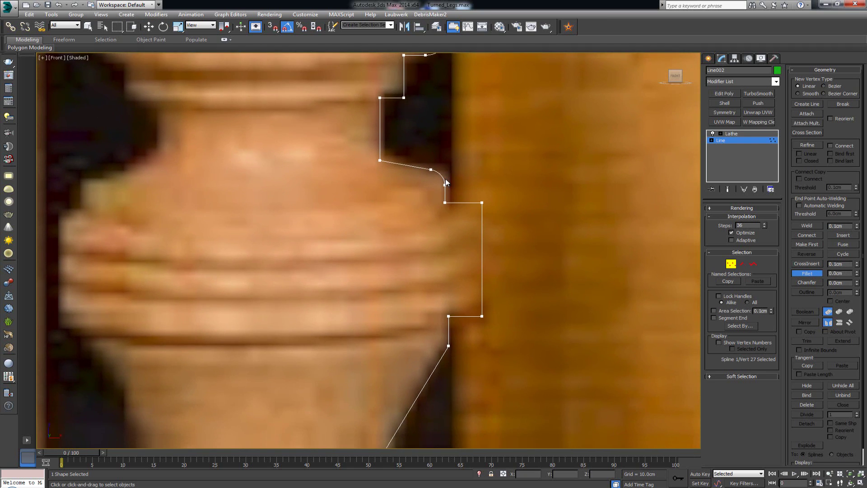
# Step: Fillet both outer corners of the wide grooved band together with a small radius
pyautogui.moveTo(453, 234); pyautogui.dragTo(462, 183, button='middle')
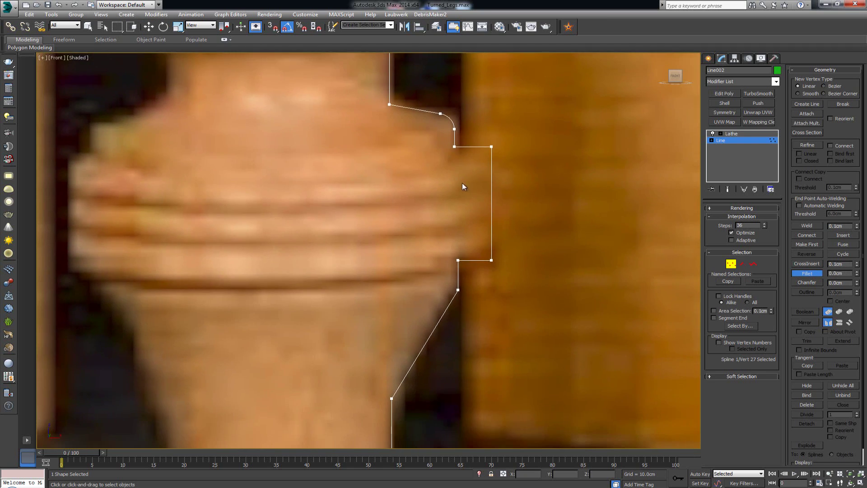
pyautogui.click(492, 146)
pyautogui.keyDown('ctrl'); pyautogui.click(491, 260); pyautogui.keyUp('ctrl')
pyautogui.moveTo(491, 260); pyautogui.dragTo(494, 247)
pyautogui.scroll(-2, 398, 226)
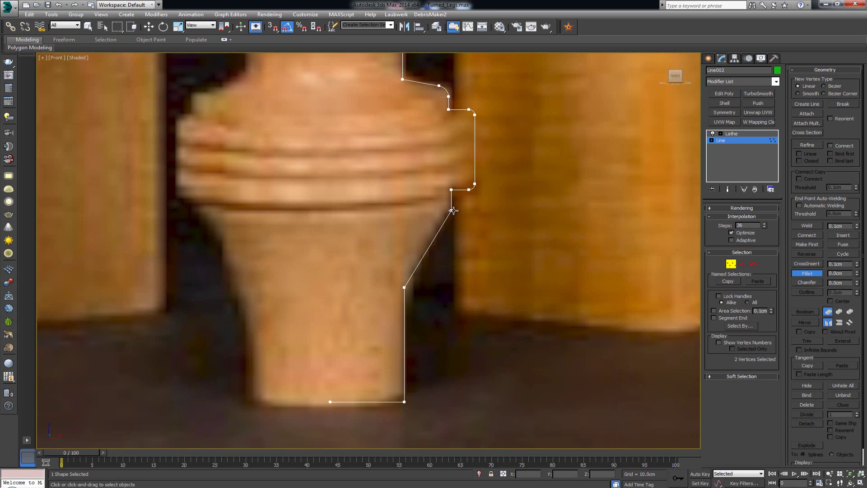
# Step: Fillet the two corners of the short step beneath the wide band and the bottom outer corner of the foot
pyautogui.moveTo(451, 190)
pyautogui.mouseDown()
pyautogui.moveTo(453, 181)
pyautogui.moveTo(452, 204)
pyautogui.mouseUp()
pyautogui.click(451, 209)
pyautogui.moveTo(441, 248); pyautogui.dragTo(441, 202, button='middle')
pyautogui.scroll(-2, 442, 202)
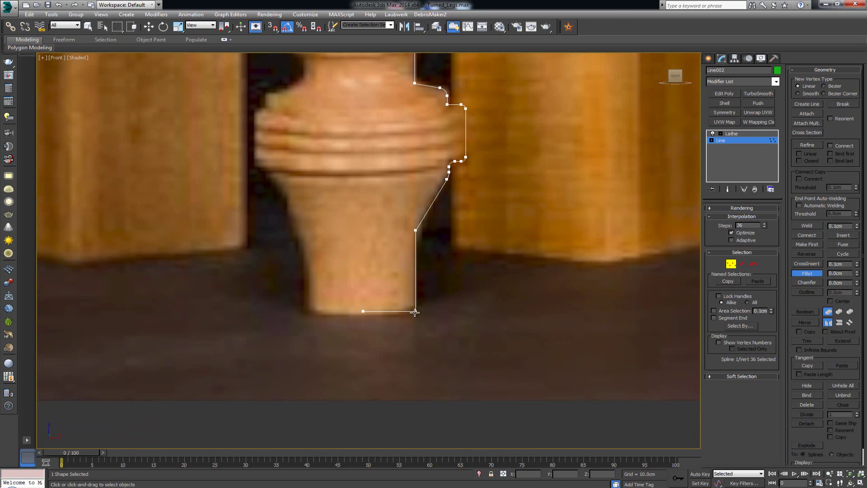
pyautogui.moveTo(415, 311); pyautogui.dragTo(416, 299)
pyautogui.moveTo(391, 175); pyautogui.dragTo(406, 262, button='middle')
# Step: Return to the Lathe result and move the leg beside the reference leg to compare the shape around the waist
pyautogui.click(731, 264)
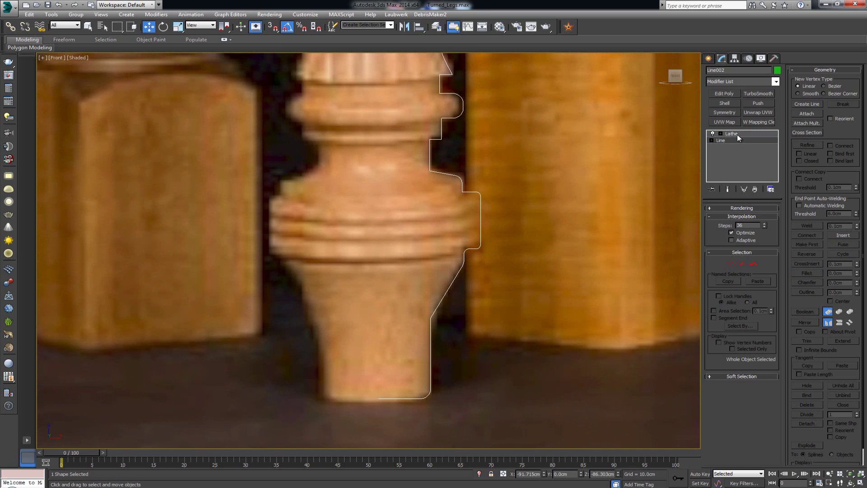
pyautogui.click(737, 134)
pyautogui.scroll(-8, 459, 179)
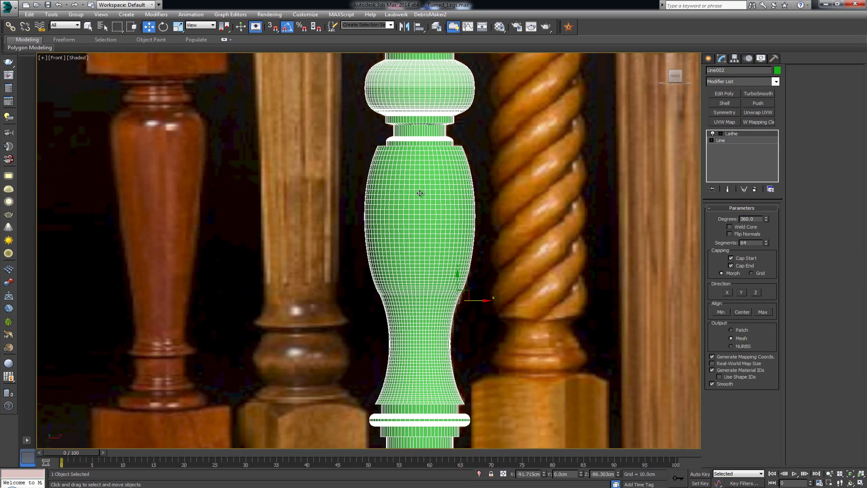
pyautogui.moveTo(421, 198); pyautogui.dragTo(427, 276, button='middle')
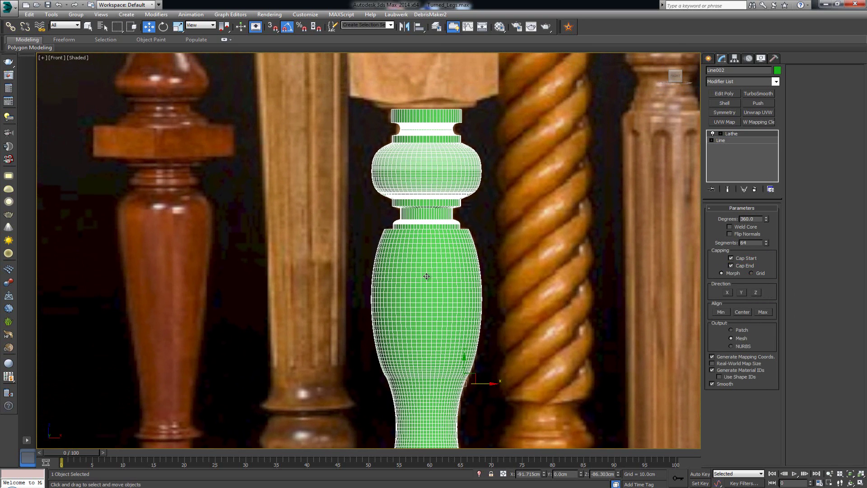
pyautogui.scroll(-6, 426, 276)
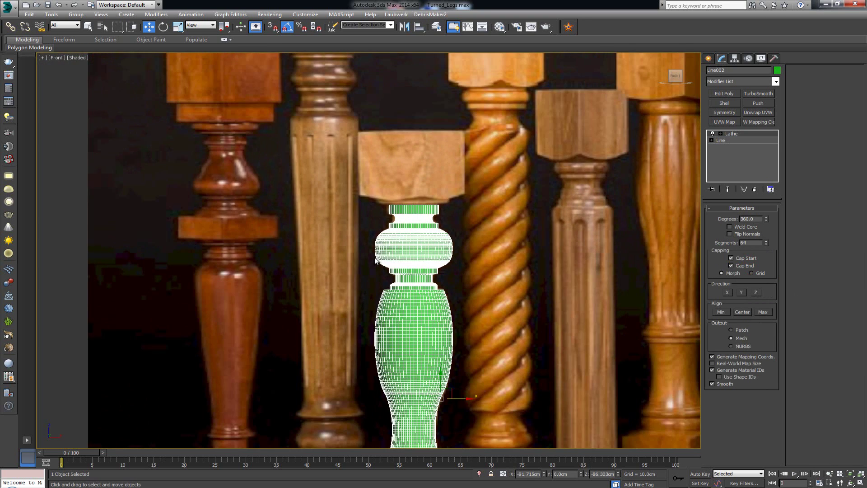
pyautogui.moveTo(424, 253); pyautogui.dragTo(416, 173, button='middle')
pyautogui.moveTo(448, 316); pyautogui.dragTo(533, 313)
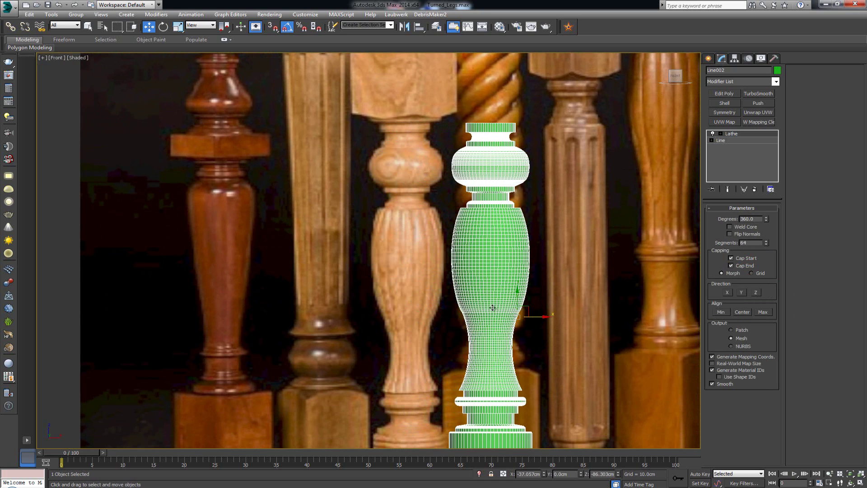
pyautogui.scroll(8, 508, 307)
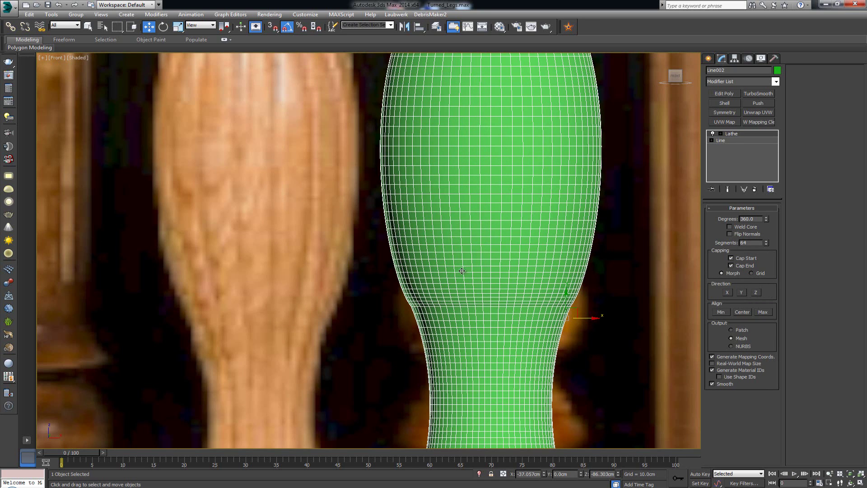
pyautogui.scroll(-3, 498, 267)
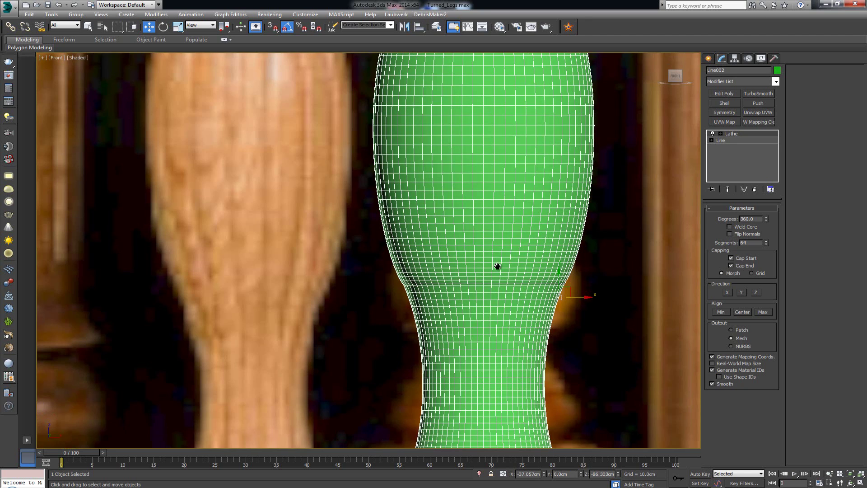
pyautogui.scroll(4, 500, 285)
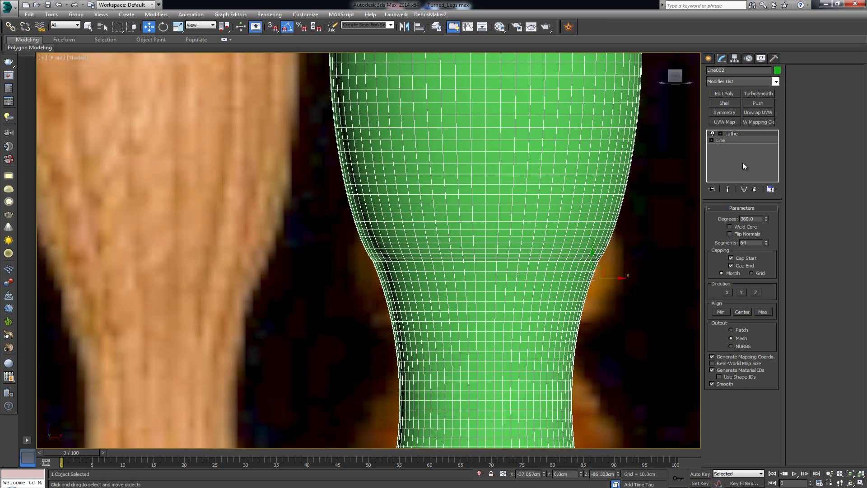
# Step: Try the Smooth type on the waist vertex of the profile line, and undo it together with the leg's sideways move
pyautogui.click(732, 140)
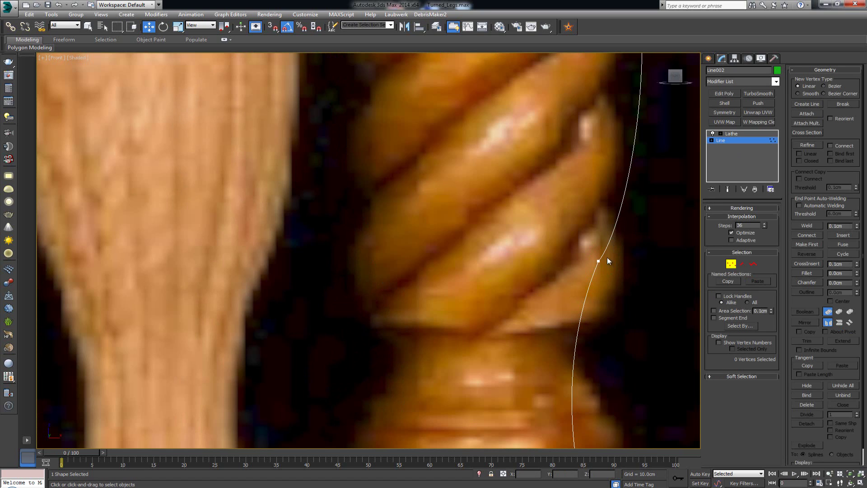
pyautogui.click(600, 261)
pyautogui.moveTo(601, 265); pyautogui.dragTo(541, 258, button='middle')
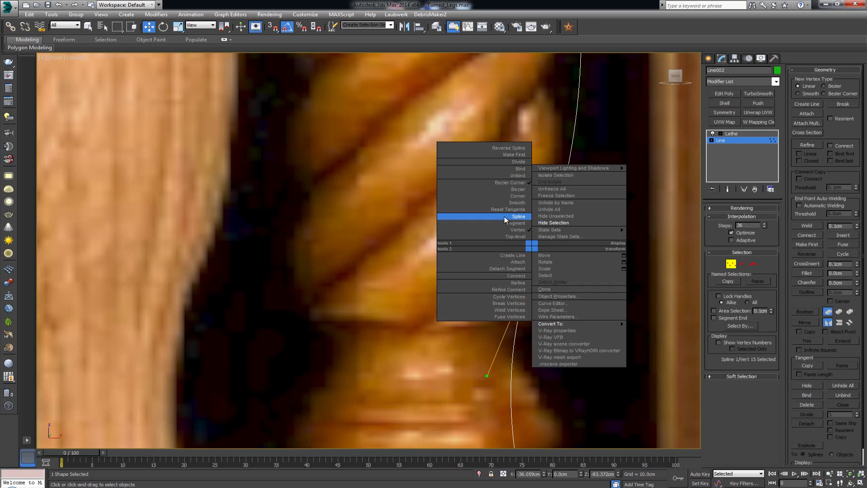
pyautogui.click(509, 203)
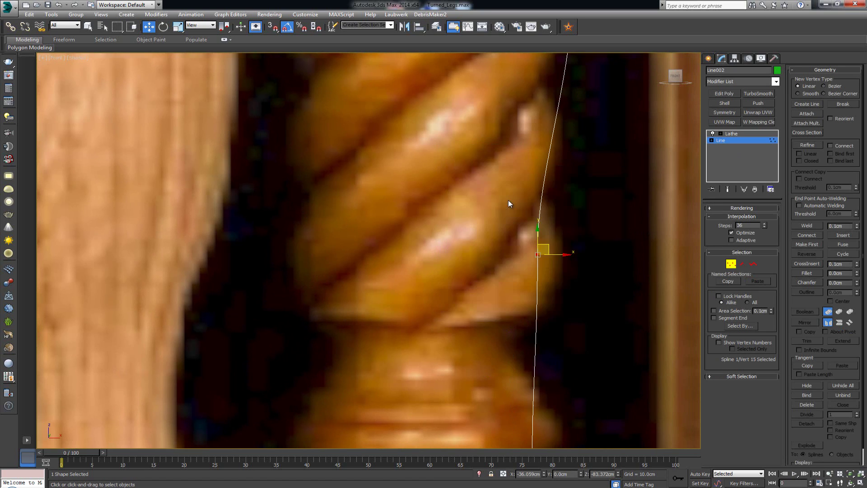
pyautogui.scroll(-5, 510, 203)
pyautogui.hotkey('ctrl', 'z')
pyautogui.hotkey('ctrl', 'z')
pyautogui.hotkey('ctrl', 'z')
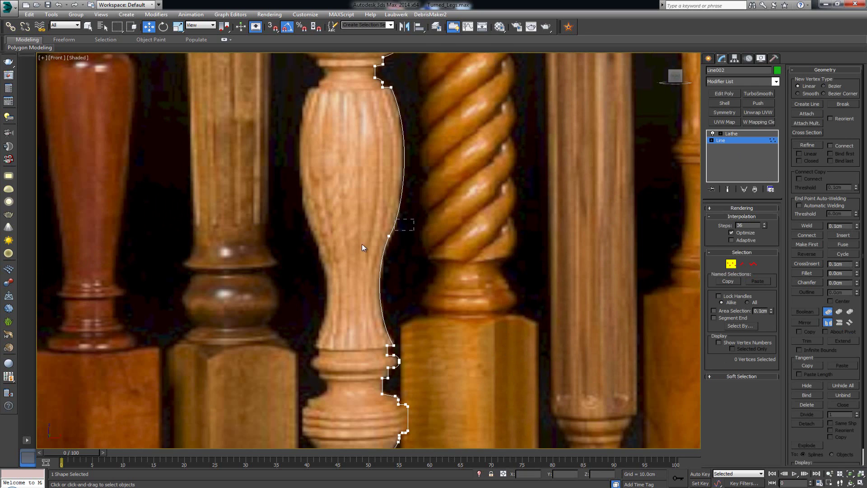
# Step: Delete the waist vertex of the fluted section and reshape the remaining segment with the handles of its two end vertices to match the silhouette
pyautogui.click(389, 235)
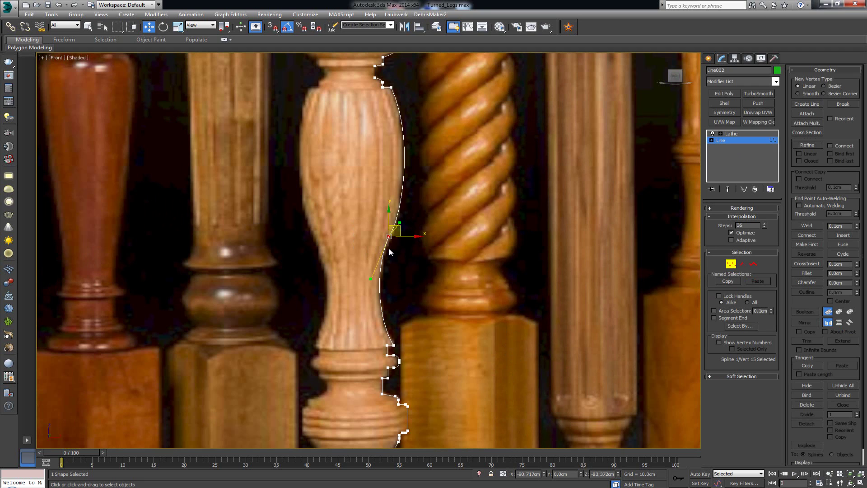
pyautogui.press('Delete')
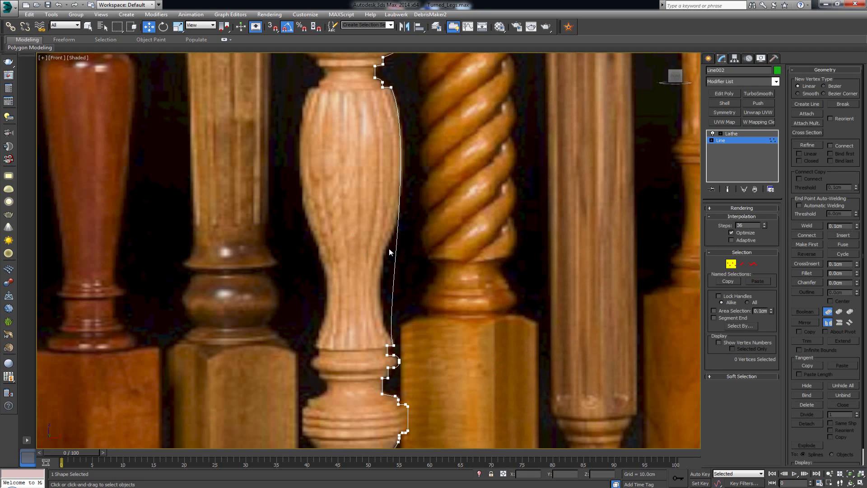
pyautogui.click(394, 347)
pyautogui.moveTo(383, 326); pyautogui.dragTo(355, 273)
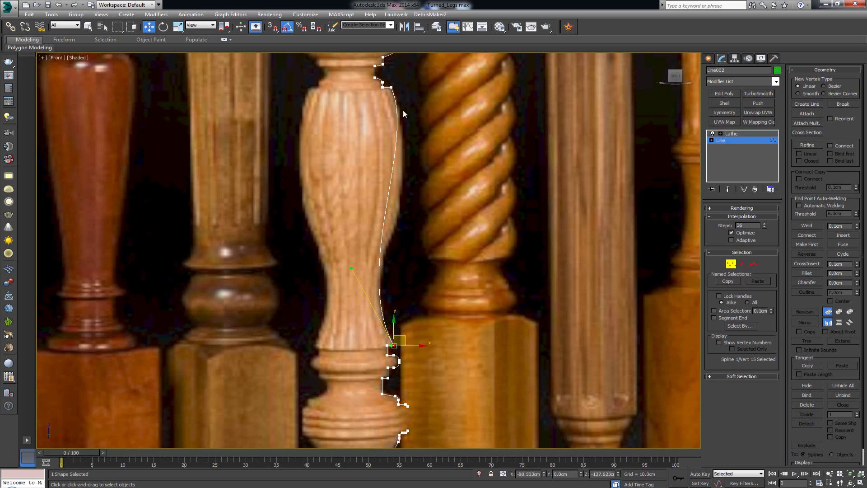
pyautogui.click(391, 86)
pyautogui.moveTo(415, 143); pyautogui.dragTo(432, 222)
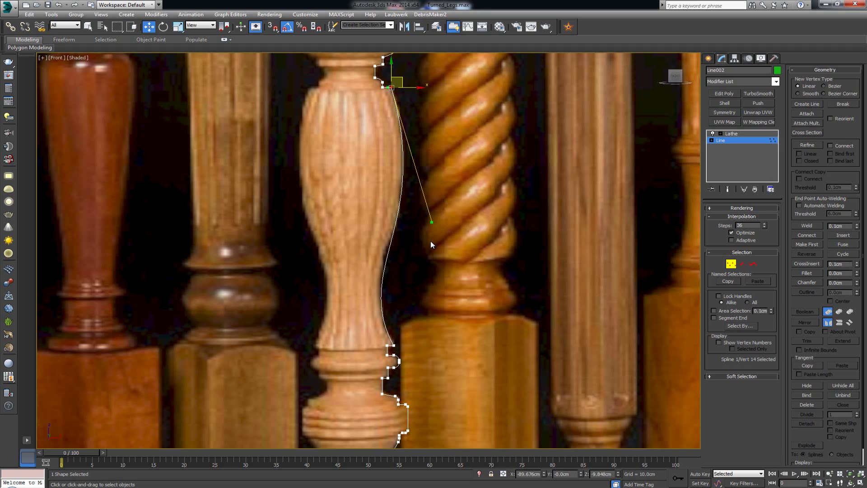
pyautogui.click(431, 242)
# Step: Finish vertex editing, return to the Lathe result and move the leg sideways next to the reference leg
pyautogui.click(731, 265)
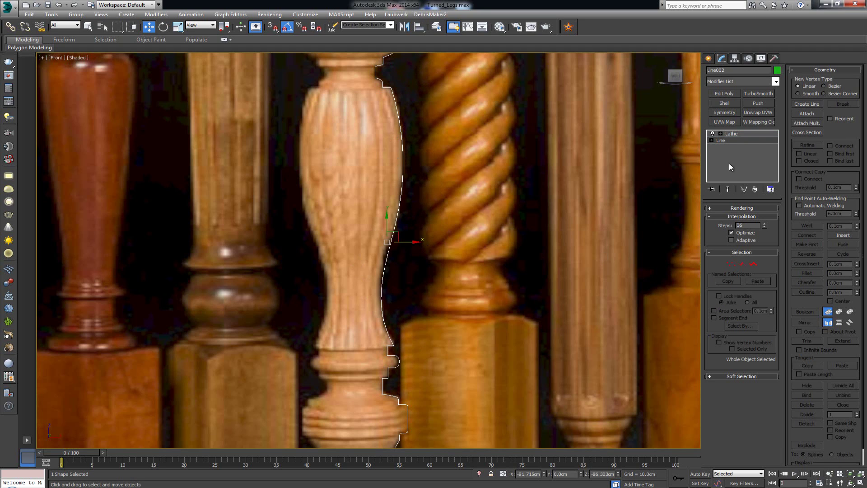
pyautogui.click(744, 134)
pyautogui.moveTo(409, 243); pyautogui.dragTo(547, 243)
pyautogui.scroll(-3, 416, 246)
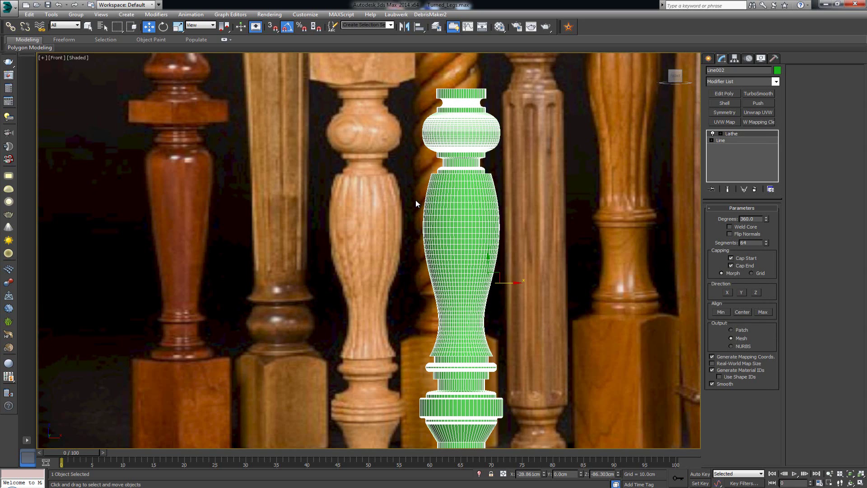
pyautogui.scroll(2, 386, 201)
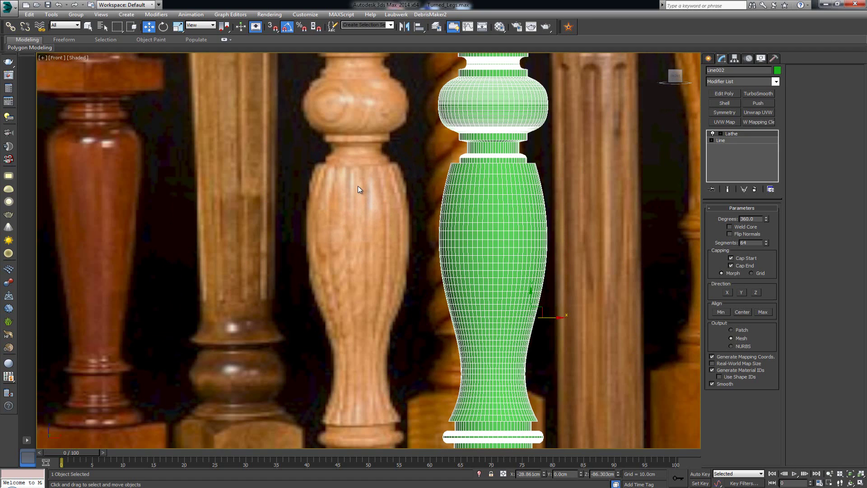
# Step: Set the Lathe segments to 24
pyautogui.moveTo(754, 243); pyautogui.dragTo(727, 242)
pyautogui.write('32')
pyautogui.press('Return')
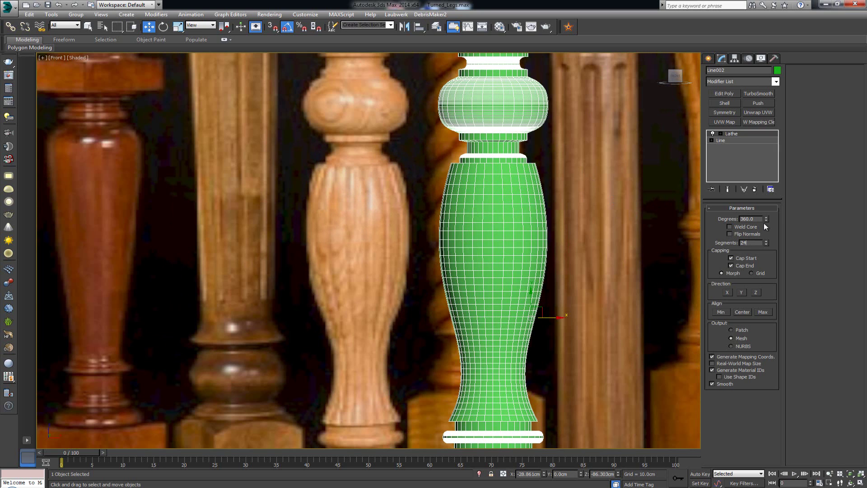
# Step: Apply the 24 Lathe segments and examine the leg's mesh from its upper bead to its base beside the fluted reference leg
pyautogui.press('Return')
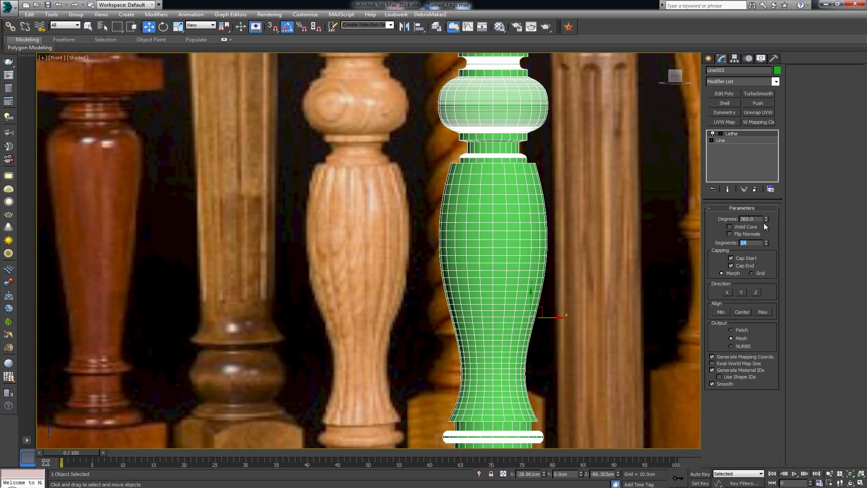
pyautogui.moveTo(597, 147); pyautogui.dragTo(597, 234, button='middle')
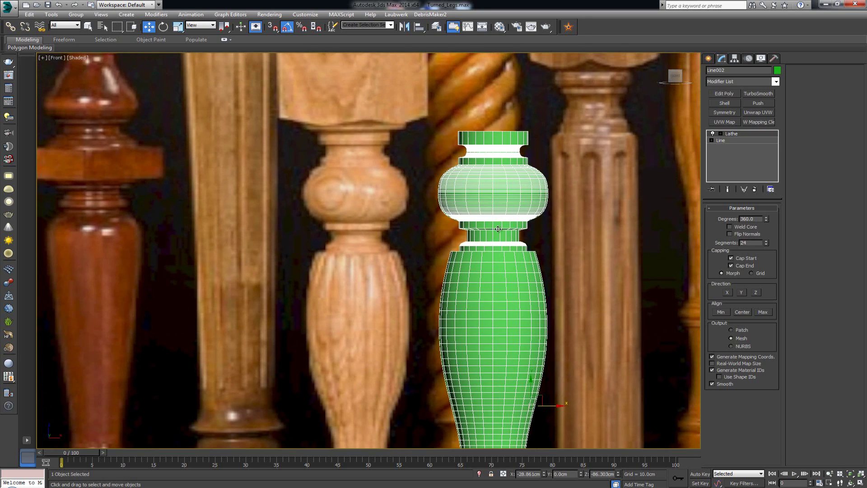
pyautogui.moveTo(498, 229); pyautogui.dragTo(499, 160, button='middle')
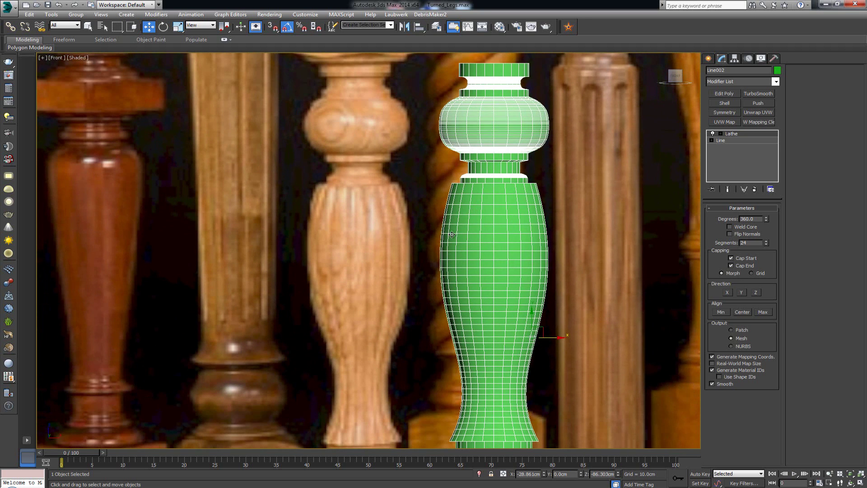
pyautogui.moveTo(453, 234); pyautogui.dragTo(446, 177, button='middle')
pyautogui.scroll(-2, 448, 181)
pyautogui.moveTo(461, 235); pyautogui.dragTo(441, 272, button='middle')
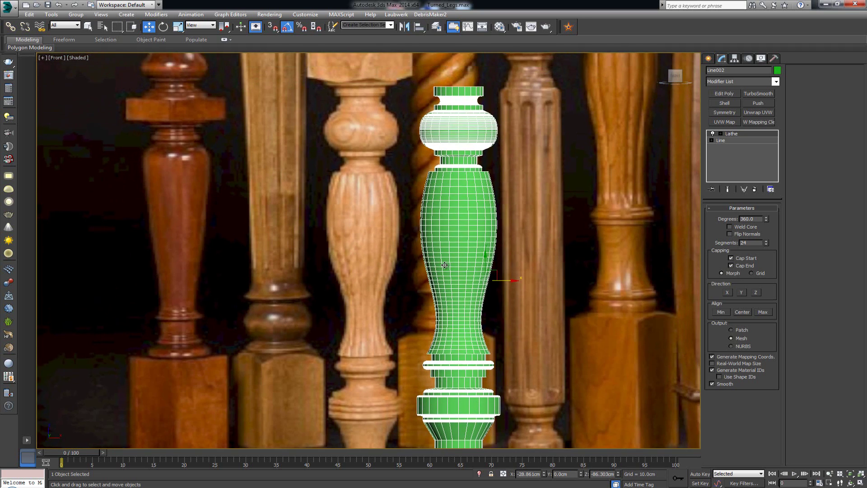
pyautogui.scroll(2, 441, 272)
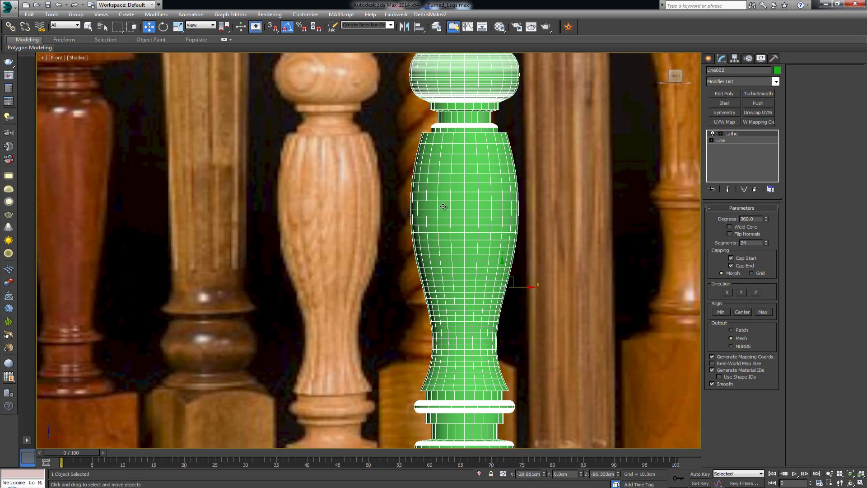
pyautogui.moveTo(441, 233); pyautogui.dragTo(440, 272, button='middle')
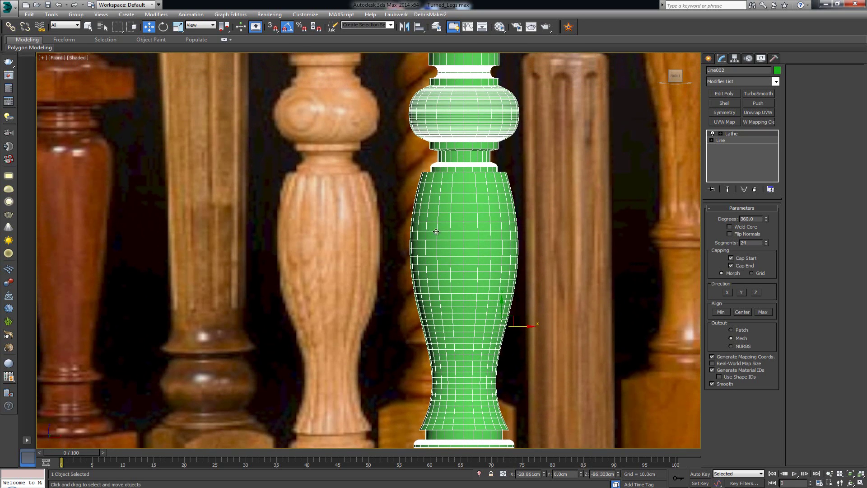
# Step: Try a TurboSmooth modifier on the lathed leg, compare it unselected with the reference, and remove the modifier
pyautogui.click(763, 93)
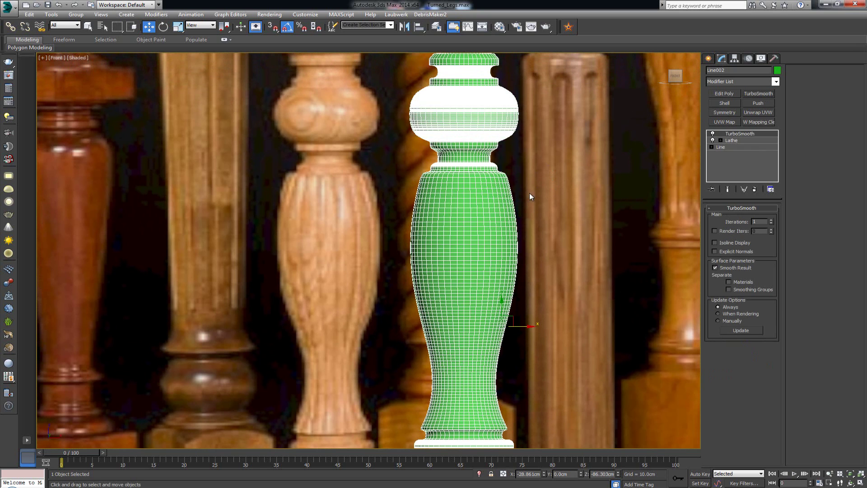
pyautogui.click(542, 193)
pyautogui.scroll(-3, 508, 212)
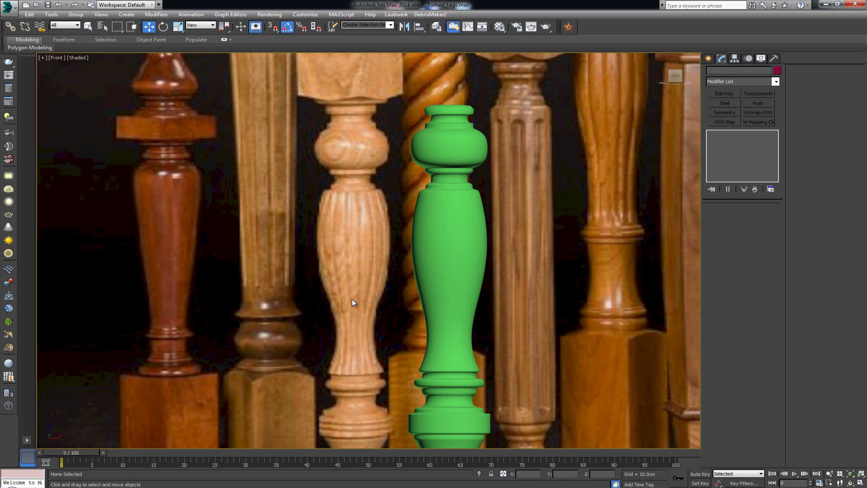
pyautogui.click(429, 233)
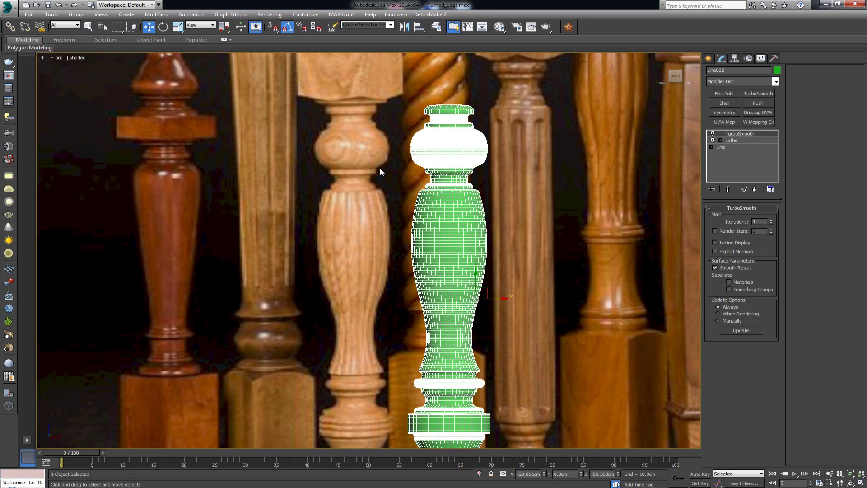
pyautogui.click(732, 141)
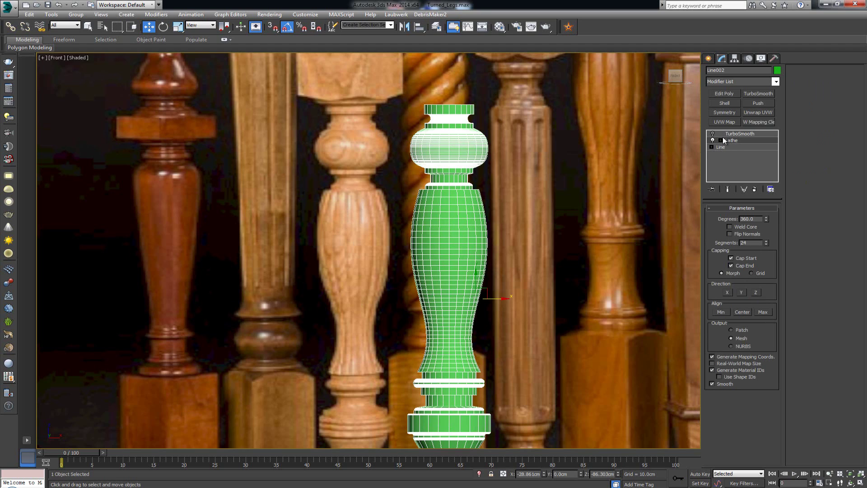
pyautogui.click(742, 134)
pyautogui.click(755, 189)
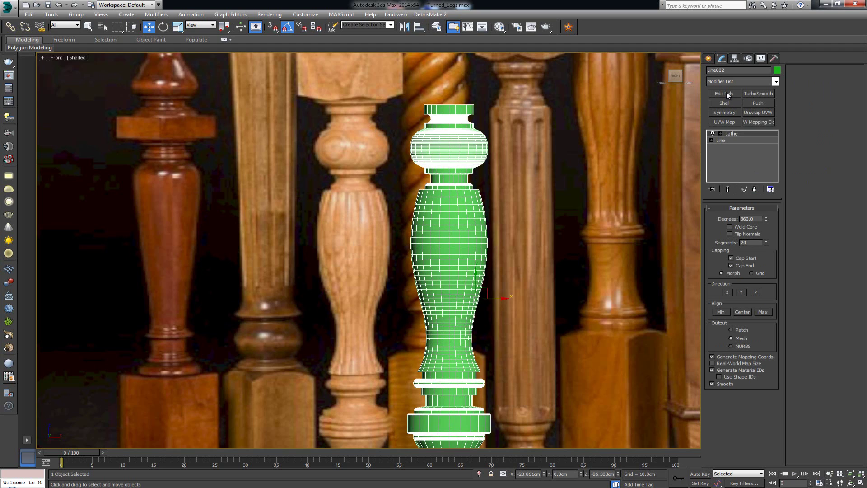
# Step: Add an Edit Poly modifier above the Lathe and frame the leg in a maximized Perspective view
pyautogui.click(726, 92)
pyautogui.hotkey('alt', 'w')
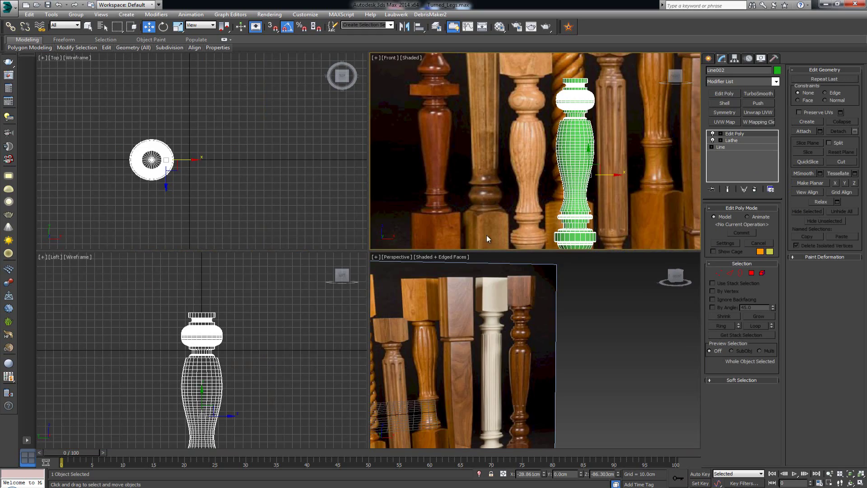
pyautogui.rightClick(492, 327)
pyautogui.press('z')
pyautogui.hotkey('alt', 'w')
pyautogui.keyDown('alt'); pyautogui.moveTo(479, 247); pyautogui.dragTo(457, 230, button='middle'); pyautogui.keyUp('alt')
pyautogui.scroll(5, 456, 229)
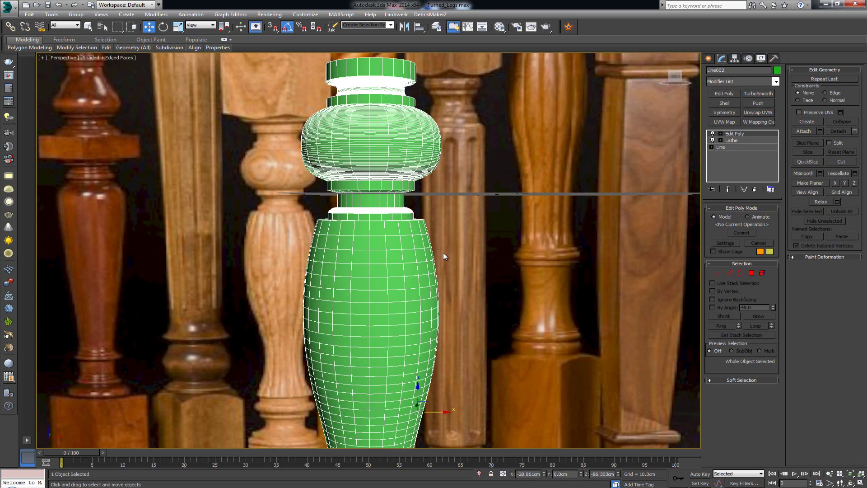
pyautogui.press('2')
pyautogui.click(377, 250)
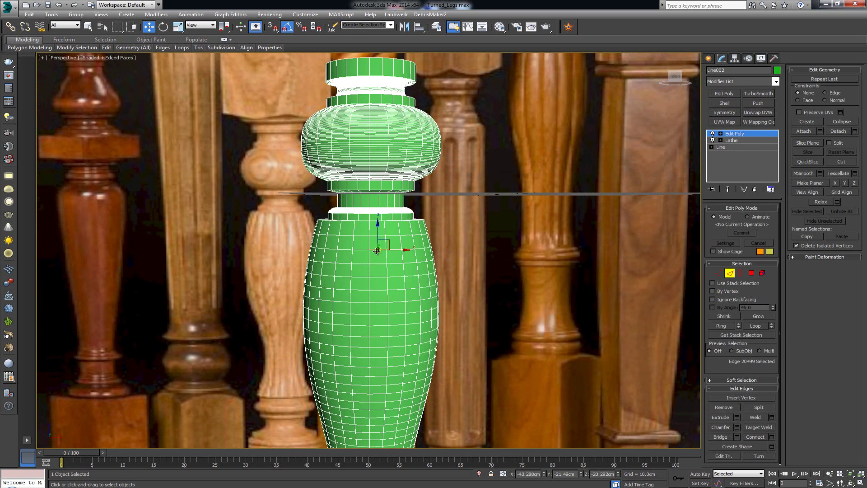
pyautogui.click(731, 273)
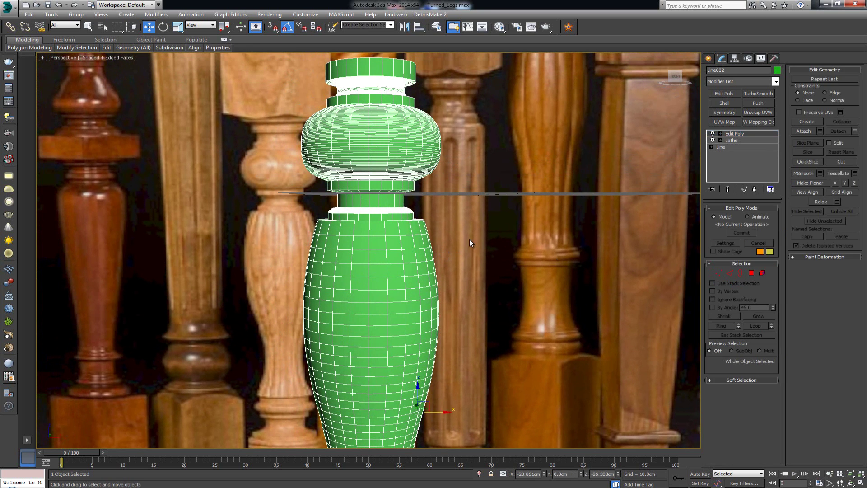
# Step: Center the leg's pivot to the object and hide the viewport grid
pyautogui.keyDown('alt'); pyautogui.moveTo(470, 243); pyautogui.dragTo(470, 251, button='middle'); pyautogui.keyUp('alt')
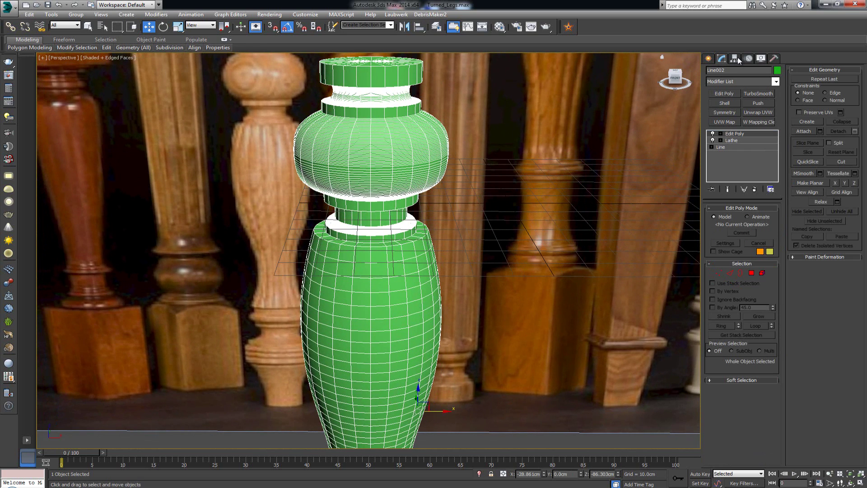
pyautogui.click(738, 58)
pyautogui.click(744, 111)
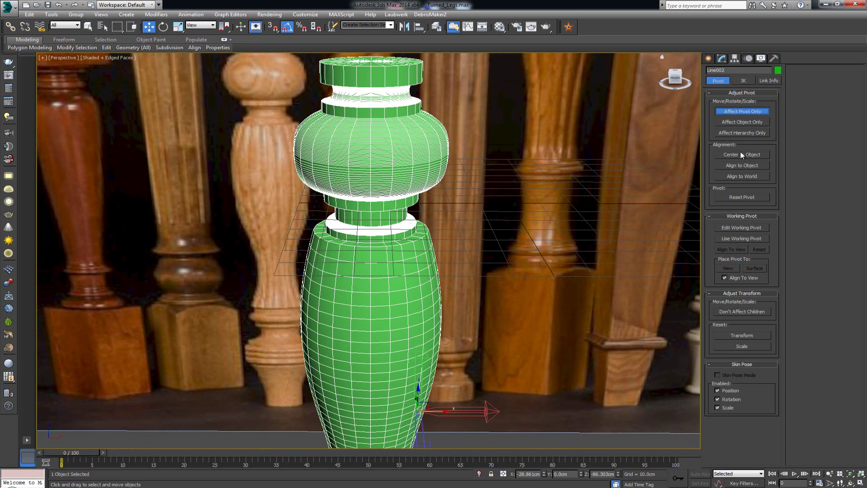
pyautogui.click(741, 155)
pyautogui.moveTo(421, 285); pyautogui.dragTo(431, 192, button='middle')
pyautogui.click(753, 111)
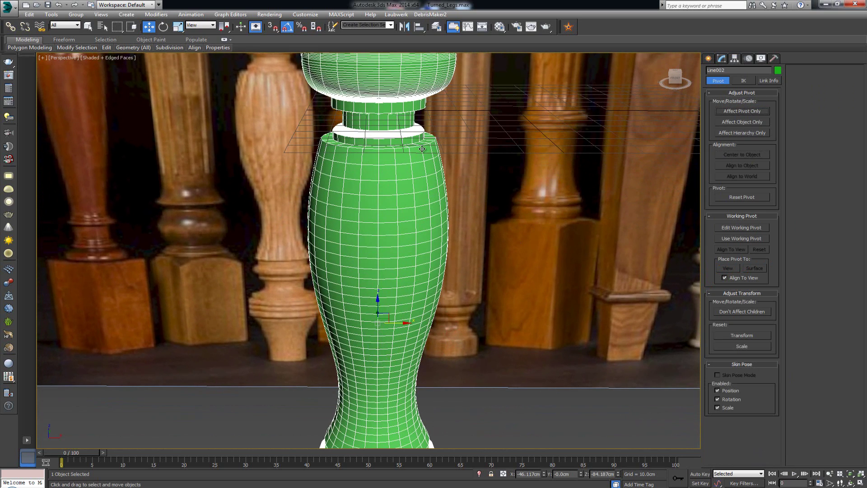
pyautogui.moveTo(424, 149); pyautogui.dragTo(418, 208, button='middle')
pyautogui.press('g')
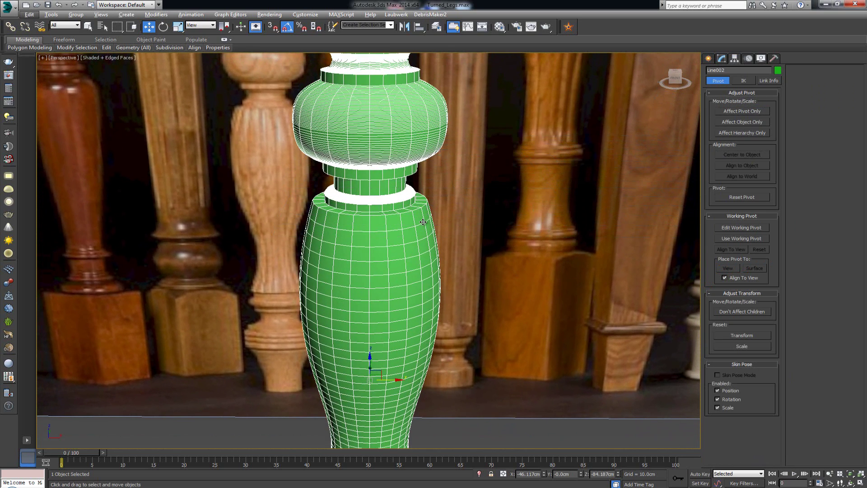
# Step: In the Edit Poly modifier, select one horizontal edge on the leg's belly and extend it to the full ring along the leg
pyautogui.click(721, 58)
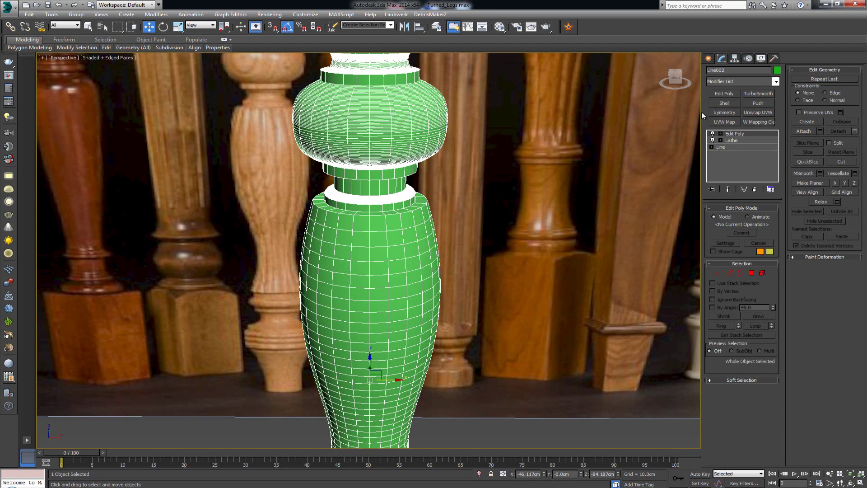
pyautogui.press('2')
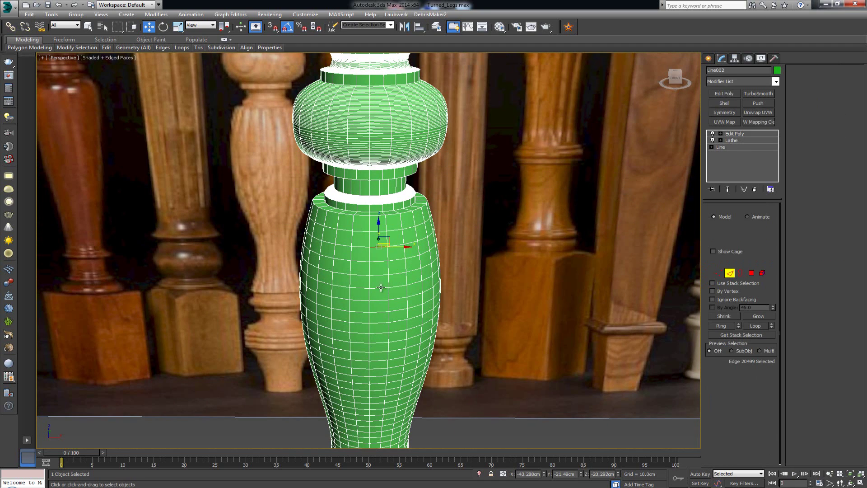
pyautogui.click(378, 288)
pyautogui.hotkey('alt', 'r')
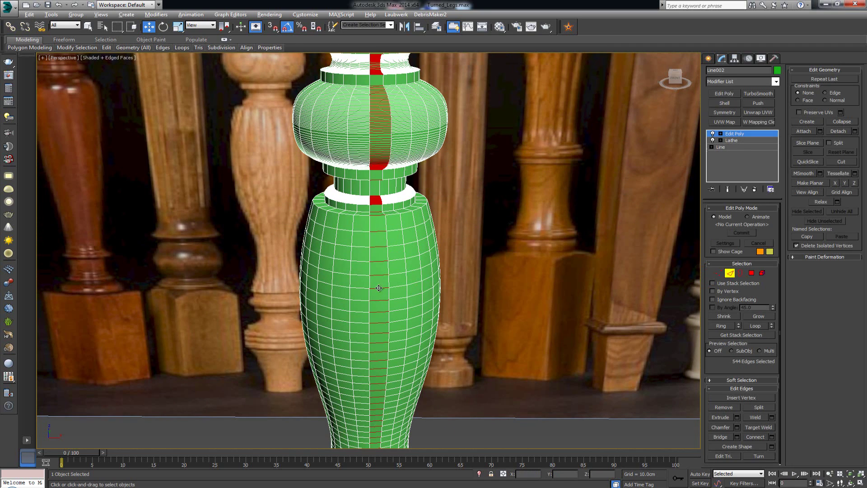
pyautogui.press('w')
pyautogui.click(382, 289)
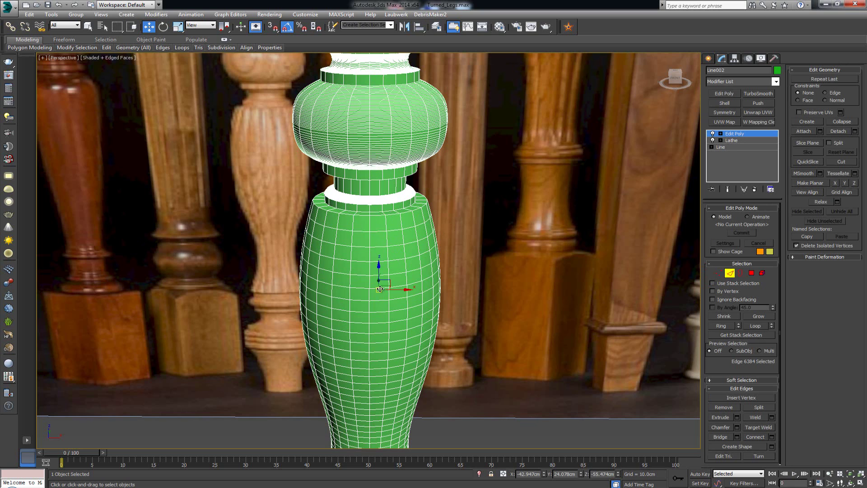
pyautogui.click(380, 288)
pyautogui.click(725, 326)
pyautogui.scroll(-5, 374, 197)
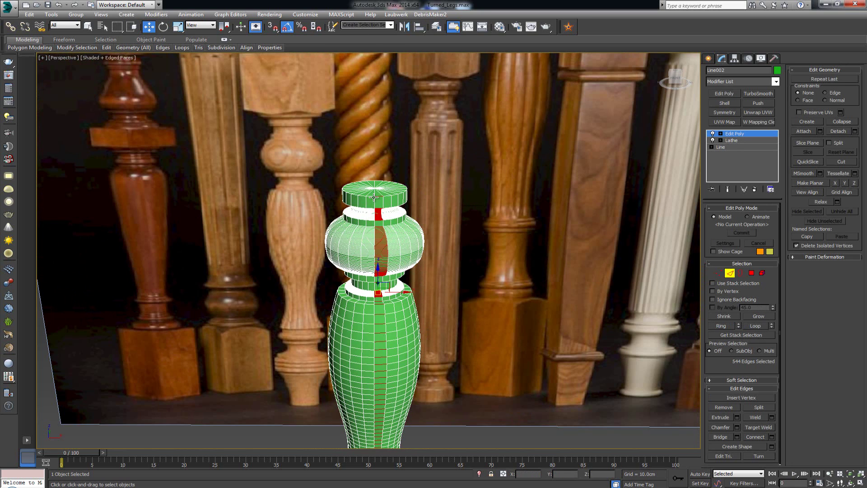
# Step: Convert the edge ring into a polygon selection forming one strip along the leg and inspect its shading around the top cap and bead
pyautogui.keyDown('alt'); pyautogui.moveTo(382, 201); pyautogui.dragTo(386, 183, button='middle'); pyautogui.keyUp('alt')
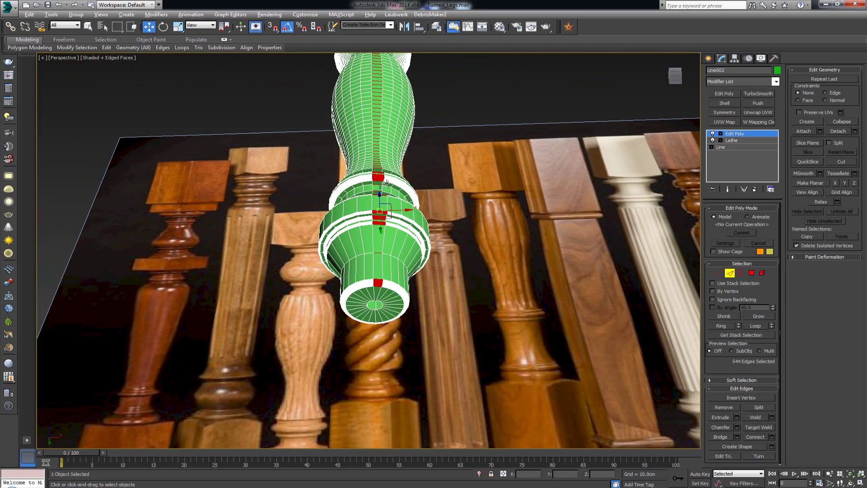
pyautogui.keyDown('alt'); pyautogui.moveTo(393, 140); pyautogui.dragTo(399, 338, button='middle'); pyautogui.keyUp('alt')
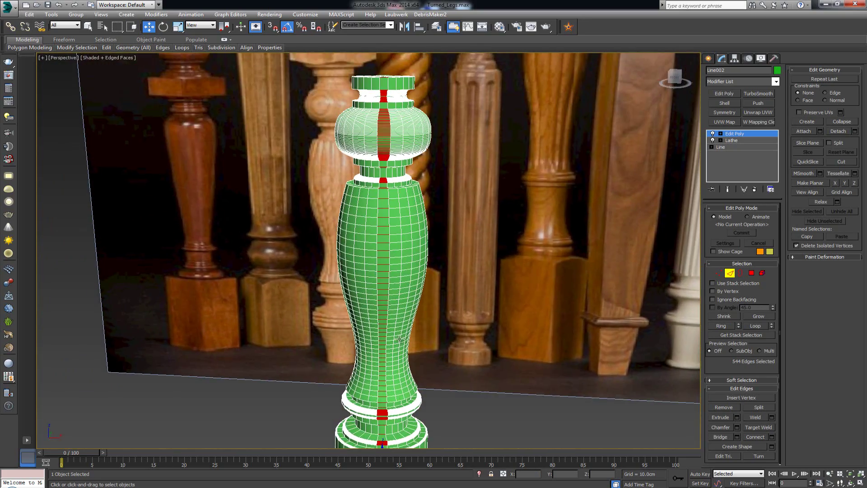
pyautogui.keyDown('ctrl'); pyautogui.click(753, 276); pyautogui.keyUp('ctrl')
pyautogui.moveTo(408, 159); pyautogui.dragTo(403, 266, button='middle')
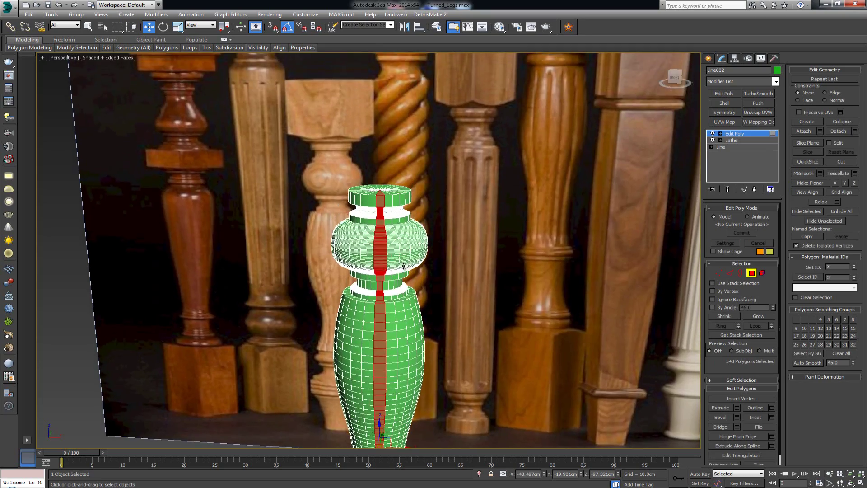
pyautogui.scroll(4, 403, 266)
pyautogui.keyDown('alt'); pyautogui.moveTo(361, 214); pyautogui.dragTo(389, 240, button='middle'); pyautogui.keyUp('alt')
pyautogui.moveTo(356, 267); pyautogui.dragTo(361, 197, button='middle')
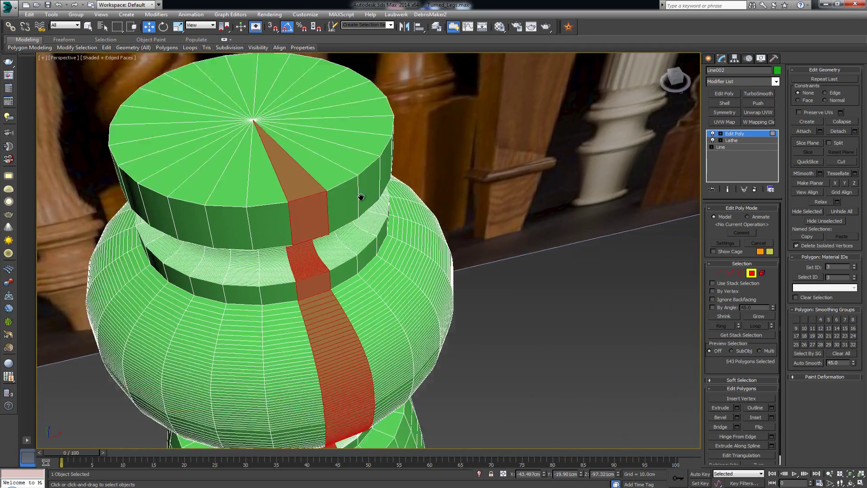
pyautogui.scroll(-5, 361, 197)
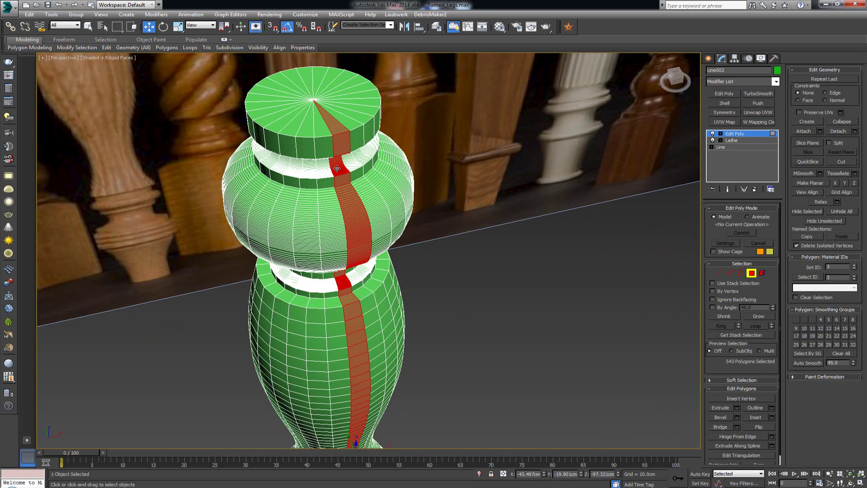
pyautogui.scroll(5, 351, 210)
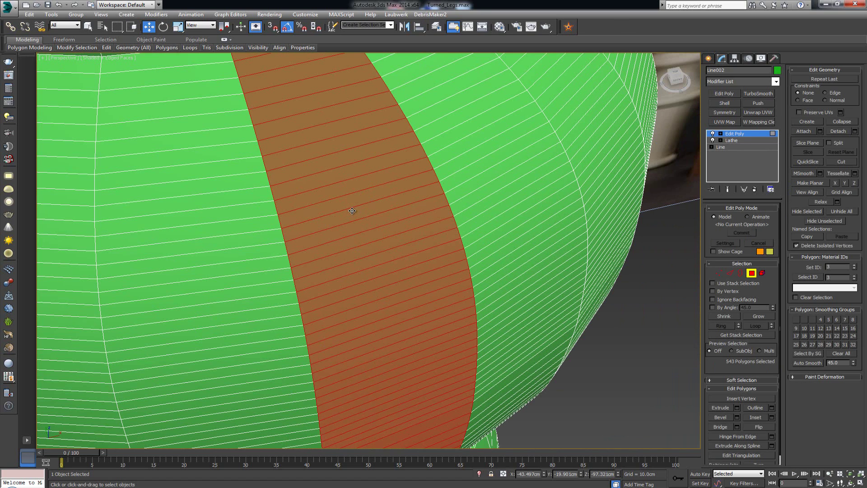
pyautogui.scroll(-6, 419, 232)
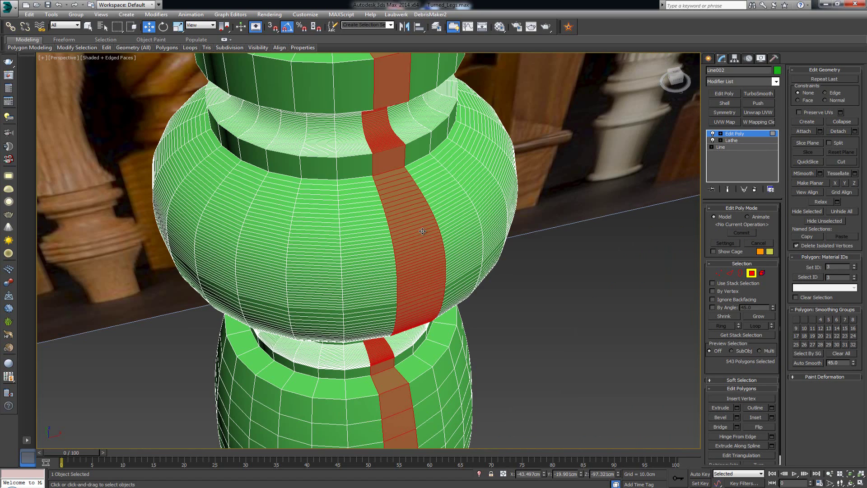
# Step: Enable Flip Normals on the Lathe and return to the strip's polygon selection in Edit Poly
pyautogui.click(733, 140)
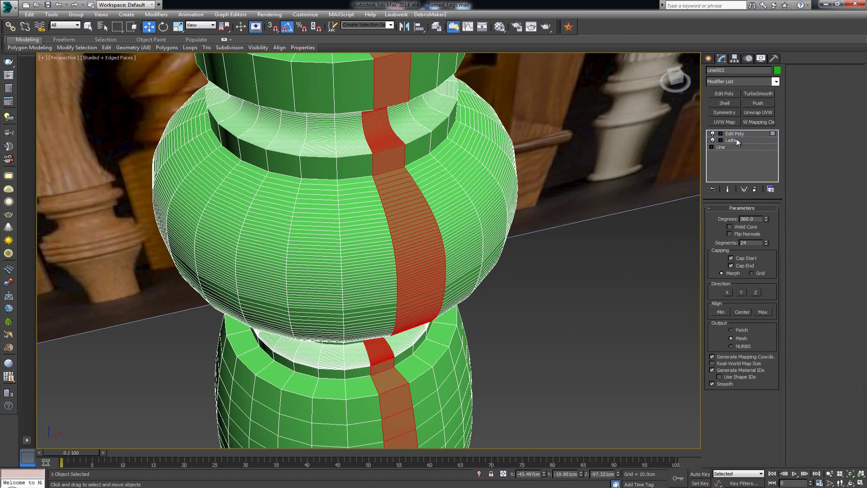
pyautogui.click(747, 234)
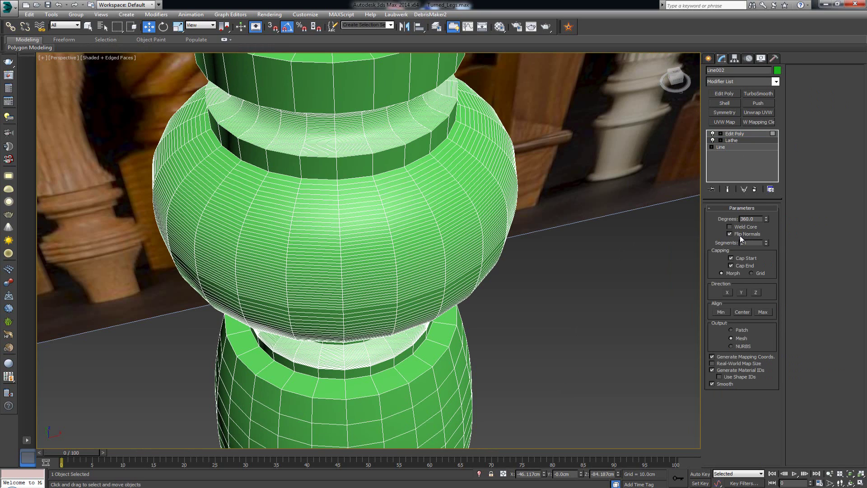
pyautogui.click(738, 133)
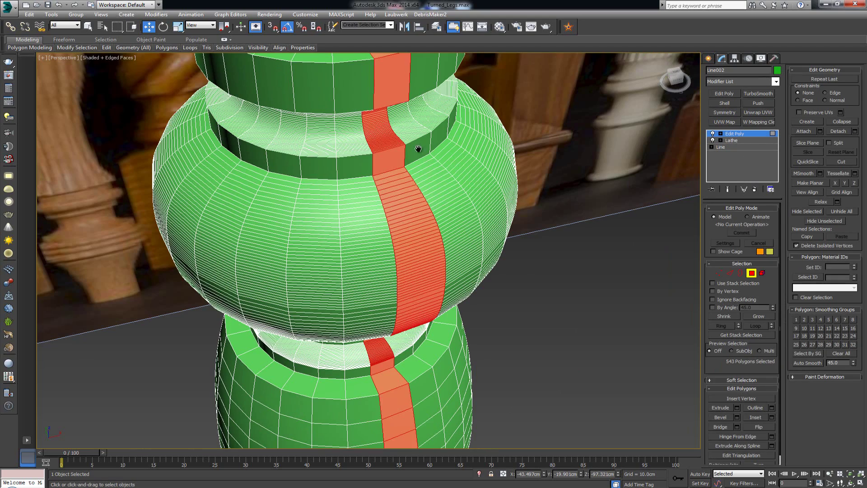
pyautogui.keyDown('alt'); pyautogui.moveTo(419, 149); pyautogui.dragTo(405, 200, button='middle'); pyautogui.keyUp('alt')
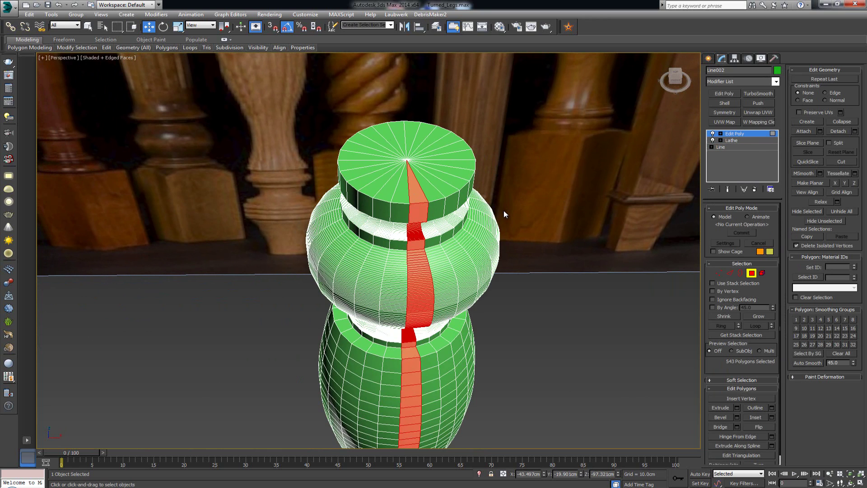
# Step: Invert the polygon selection and delete it so only the single lengthwise strip of the leg remains, and leave polygon level
pyautogui.hotkey('ctrl', 'i')
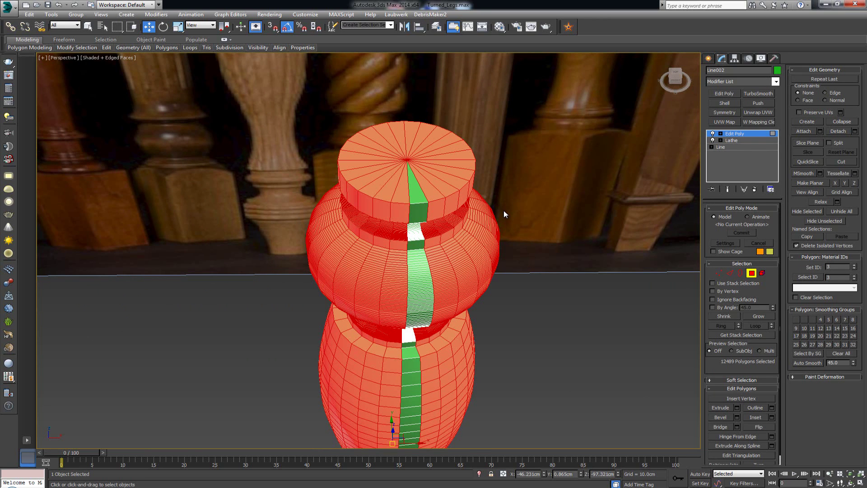
pyautogui.press('Delete')
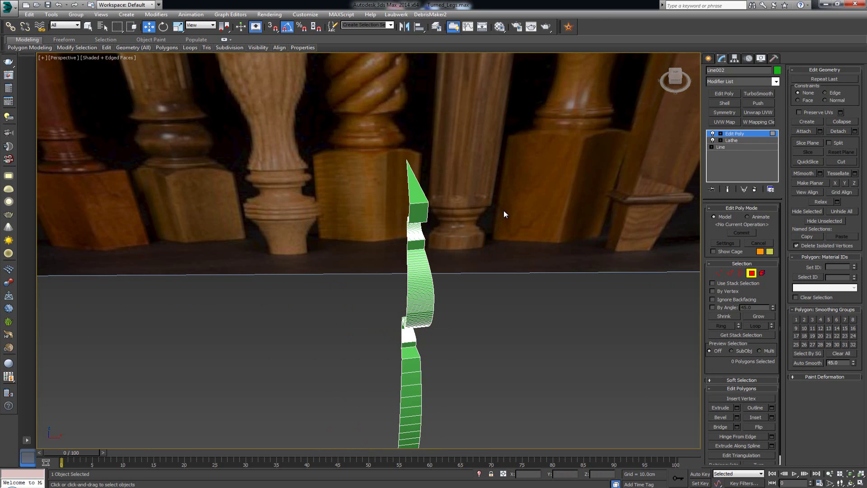
pyautogui.click(427, 280)
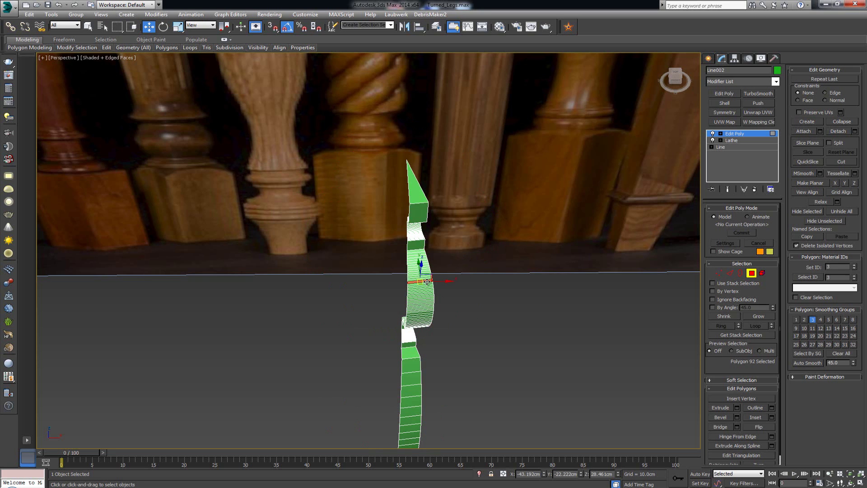
pyautogui.moveTo(427, 284); pyautogui.dragTo(421, 235, button='middle')
pyautogui.click(752, 273)
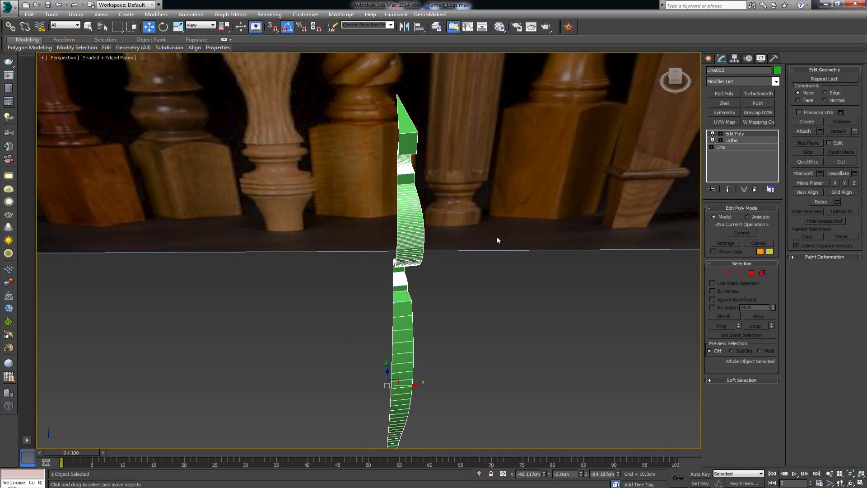
pyautogui.press('z')
pyautogui.moveTo(444, 298); pyautogui.dragTo(424, 221, button='middle')
pyautogui.moveTo(451, 165); pyautogui.dragTo(463, 254, button='middle')
pyautogui.scroll(2, 463, 254)
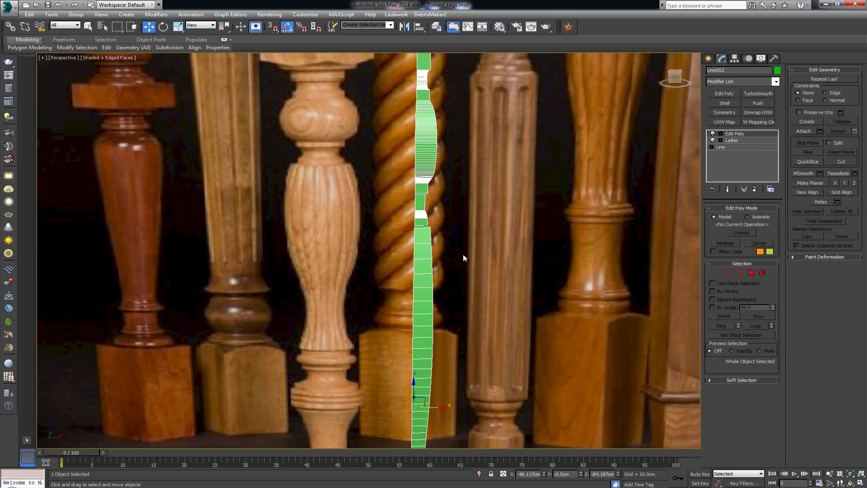
# Step: Select the strip's polygons along the long belly section, from the ledge below the upper bead down to the lower collar
pyautogui.click(753, 273)
pyautogui.click(423, 233)
pyautogui.moveTo(425, 239); pyautogui.dragTo(423, 205, button='middle')
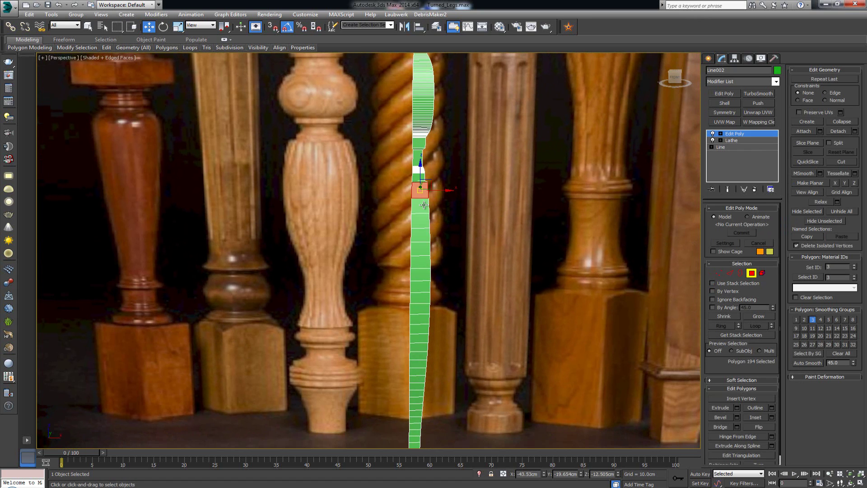
pyautogui.keyDown('ctrl'); pyautogui.click(424, 206); pyautogui.keyUp('ctrl')
pyautogui.keyDown('ctrl'); pyautogui.click(421, 221); pyautogui.keyUp('ctrl')
pyautogui.hotkey('alt', 'w')
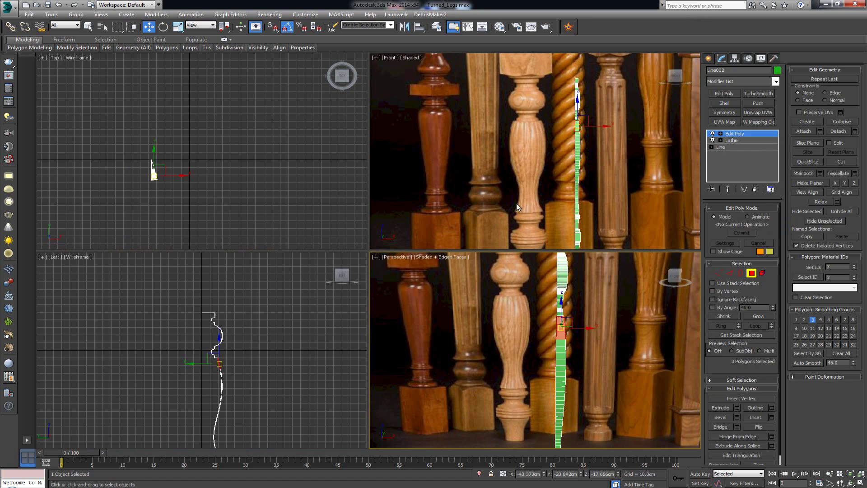
pyautogui.hotkey('alt', 'w')
pyautogui.moveTo(517, 204); pyautogui.dragTo(524, 164, button='middle')
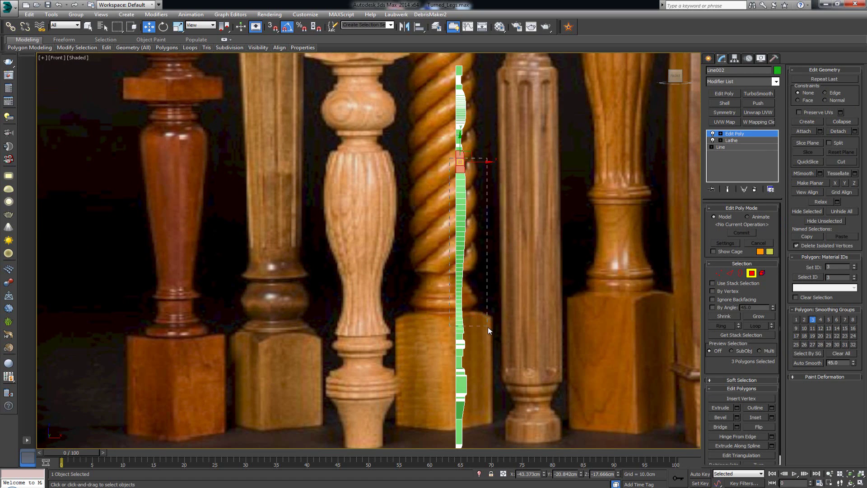
pyautogui.moveTo(488, 330); pyautogui.dragTo(488, 330)
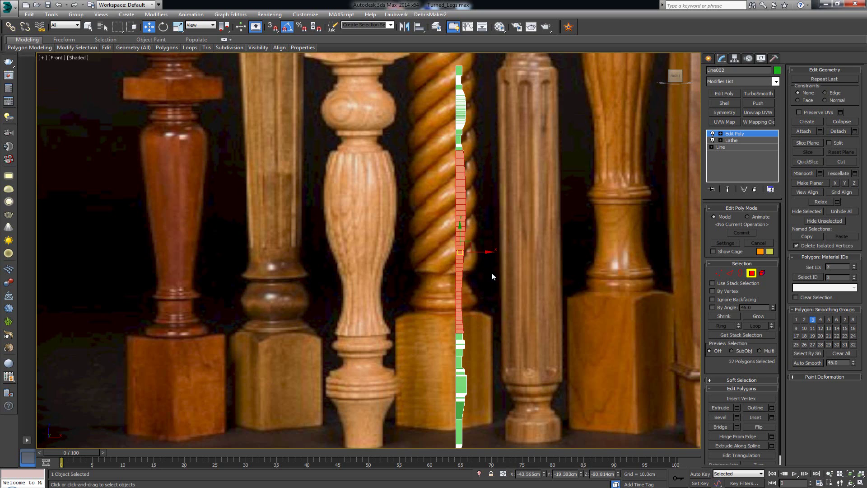
pyautogui.keyDown('ctrl'); pyautogui.click(458, 149); pyautogui.keyUp('ctrl')
# Step: Remove the horizontal ledge polygon above the belly from the strip's polygon selection
pyautogui.hotkey('alt', 'w')
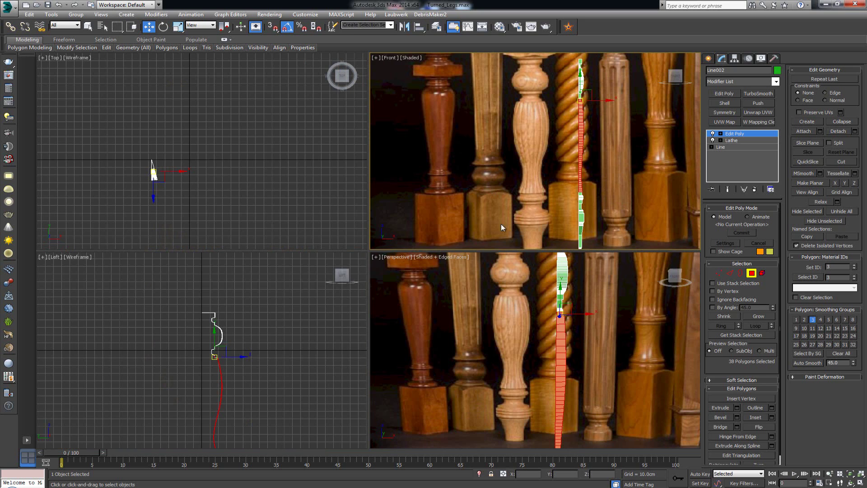
pyautogui.hotkey('alt', 'w')
pyautogui.moveTo(455, 263); pyautogui.dragTo(468, 267, button='middle')
pyautogui.scroll(3, 462, 210)
pyautogui.moveTo(470, 285); pyautogui.dragTo(436, 159, button='middle')
pyautogui.keyDown('alt'); pyautogui.click(412, 180); pyautogui.keyUp('alt')
pyautogui.scroll(-3, 438, 206)
pyautogui.keyDown('alt'); pyautogui.moveTo(455, 189); pyautogui.dragTo(465, 180, button='middle'); pyautogui.keyUp('alt')
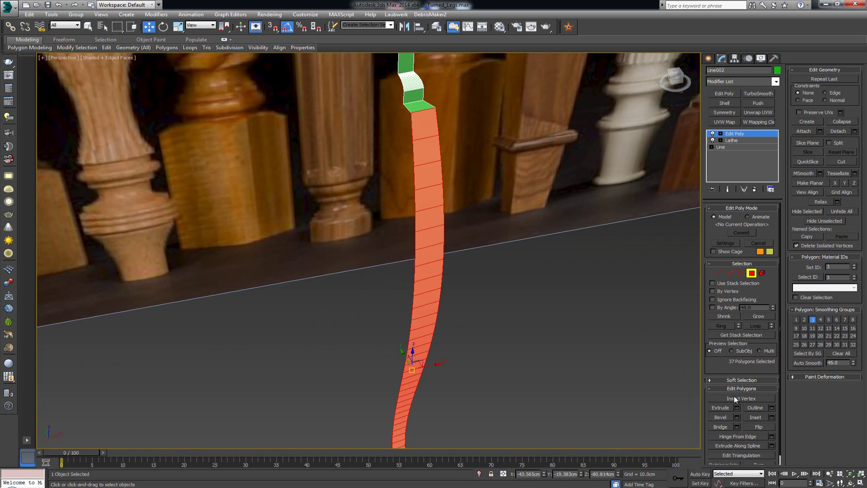
# Step: Bevel the selected belly polygons with a height of 1 cm and an outline of -1 cm, and leave polygon level
pyautogui.click(738, 417)
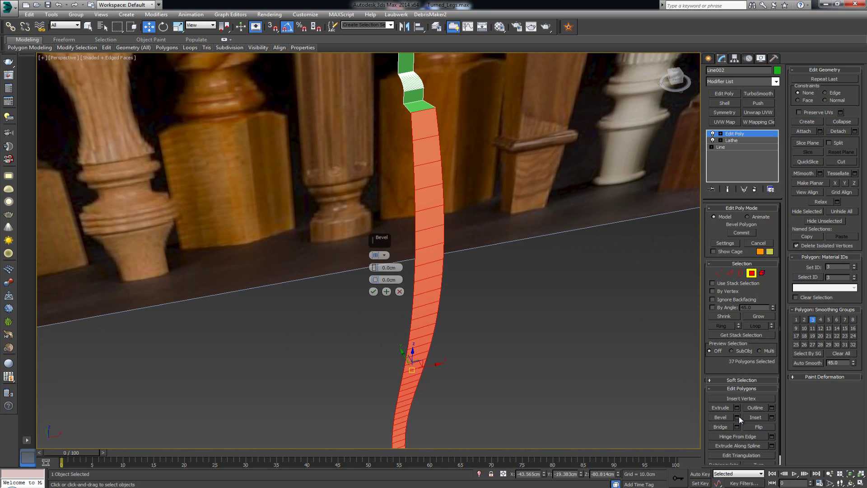
pyautogui.moveTo(398, 266); pyautogui.dragTo(373, 268)
pyautogui.write('1')
pyautogui.press('Return')
pyautogui.press('Tab')
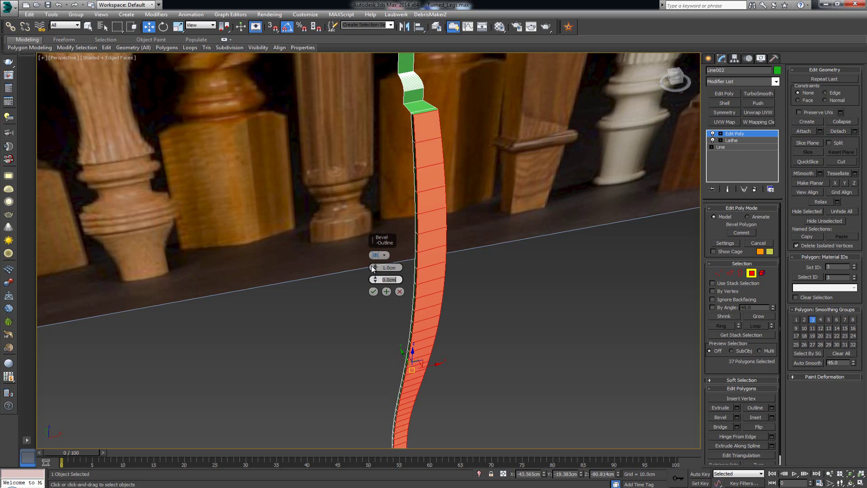
pyautogui.write('-1')
pyautogui.press('Return')
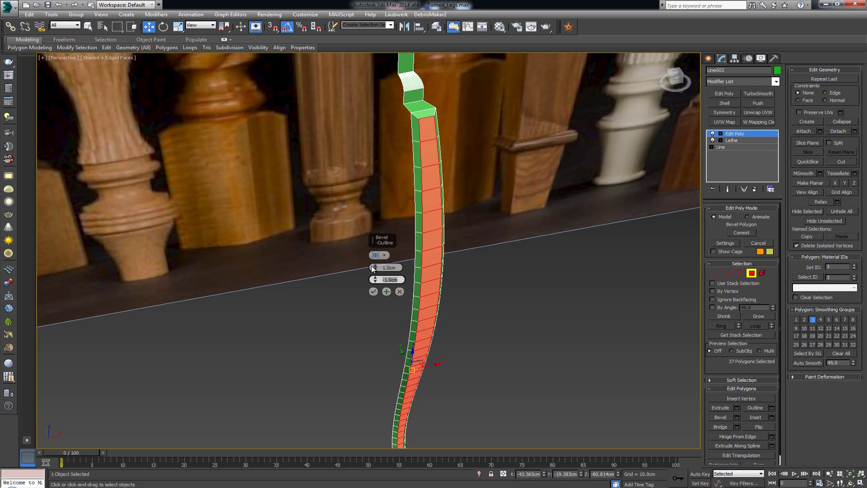
pyautogui.click(373, 292)
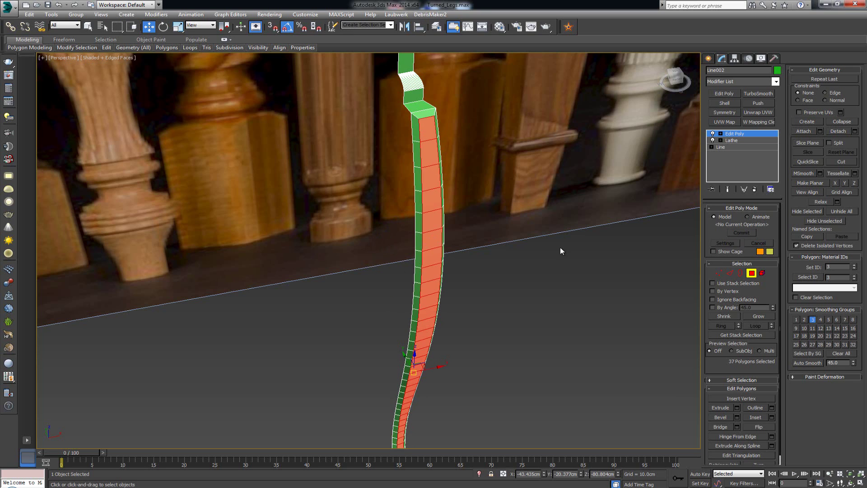
pyautogui.click(752, 273)
pyautogui.moveTo(455, 201)
pyautogui.keyDown('alt'); pyautogui.mouseDown(button='middle')
pyautogui.moveTo(416, 191)
pyautogui.moveTo(489, 198)
pyautogui.moveTo(464, 200)
pyautogui.moveTo(455, 175)
pyautogui.moveTo(443, 188)
pyautogui.mouseUp(button='middle'); pyautogui.keyUp('alt')
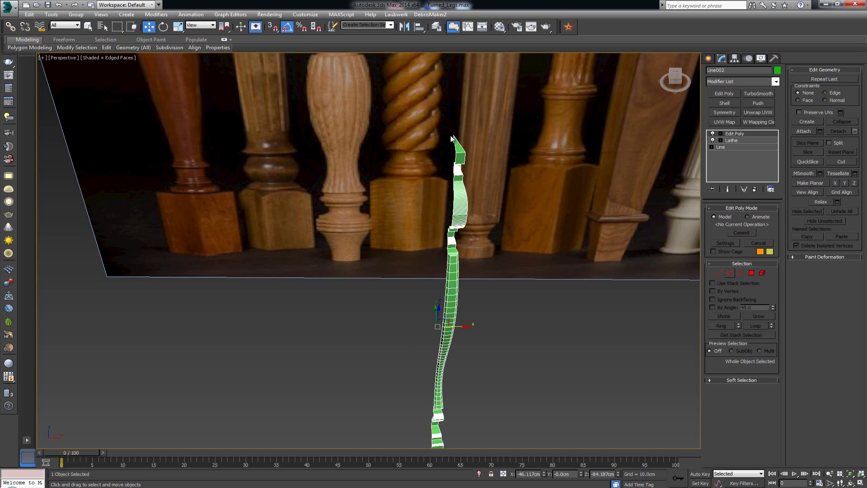
# Step: Start the Array tool for the strip and have its rotation defined by total angles instead of increments
pyautogui.click(52, 15)
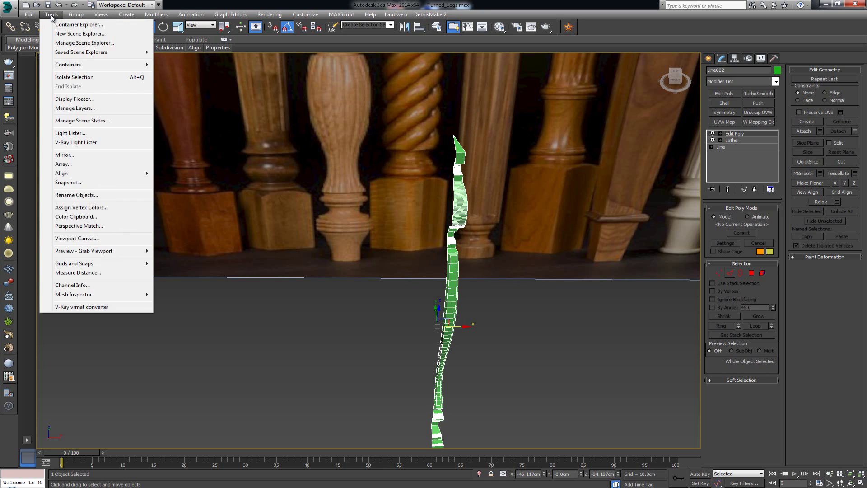
pyautogui.click(76, 167)
pyautogui.moveTo(490, 179); pyautogui.dragTo(272, 99)
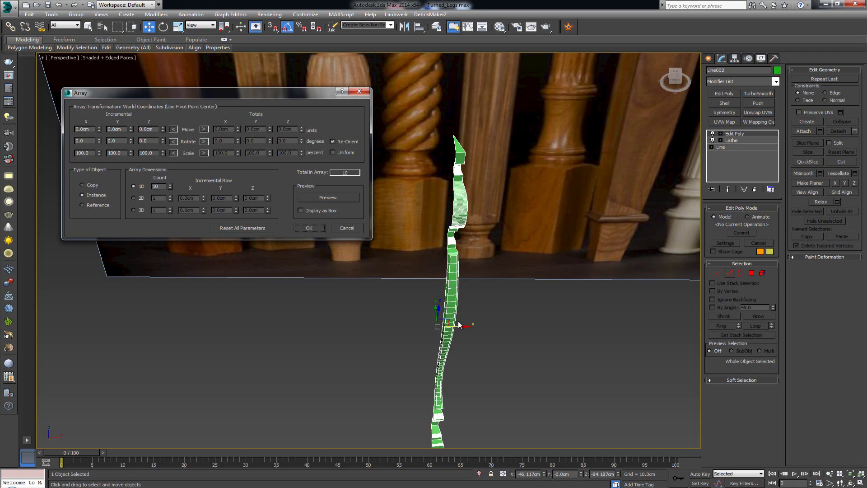
pyautogui.moveTo(454, 324); pyautogui.dragTo(448, 295, button='middle')
pyautogui.scroll(-3, 449, 295)
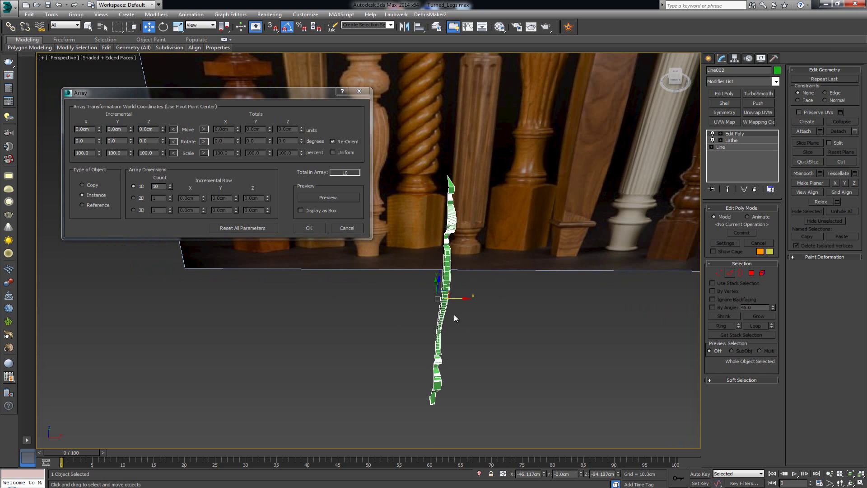
pyautogui.keyDown('alt'); pyautogui.moveTo(454, 318); pyautogui.dragTo(461, 313, button='middle'); pyautogui.keyUp('alt')
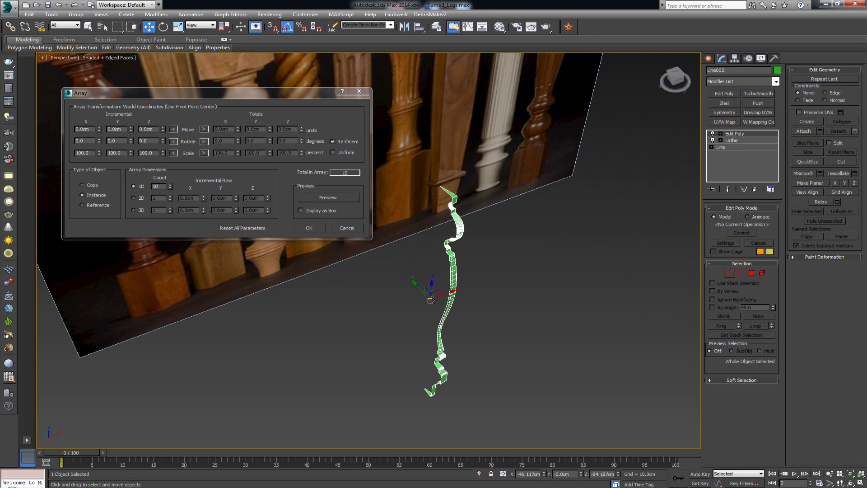
pyautogui.click(205, 142)
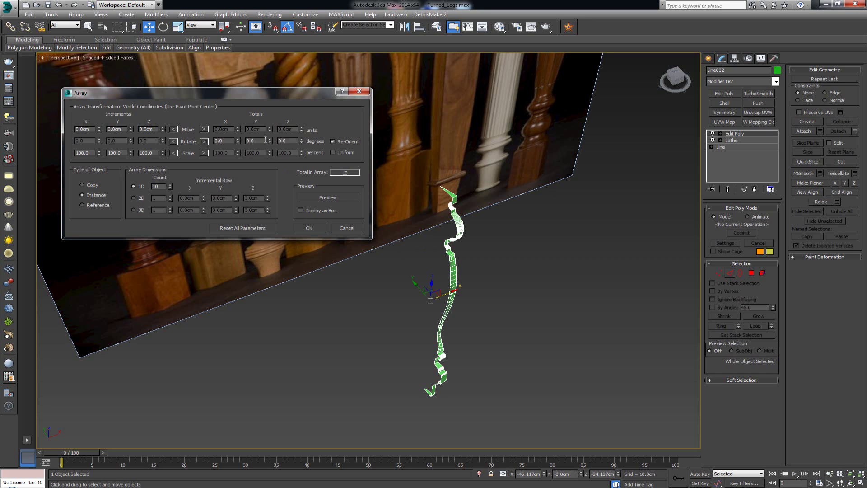
# Step: Set the array's total Y rotation to 360 degrees and turn on its preview
pyautogui.doubleClick(251, 141)
pyautogui.moveTo(454, 259)
pyautogui.keyDown('alt'); pyautogui.mouseDown(button='middle')
pyautogui.moveTo(439, 234)
pyautogui.moveTo(461, 252)
pyautogui.mouseUp(button='middle'); pyautogui.keyUp('alt')
pyautogui.doubleClick(249, 141)
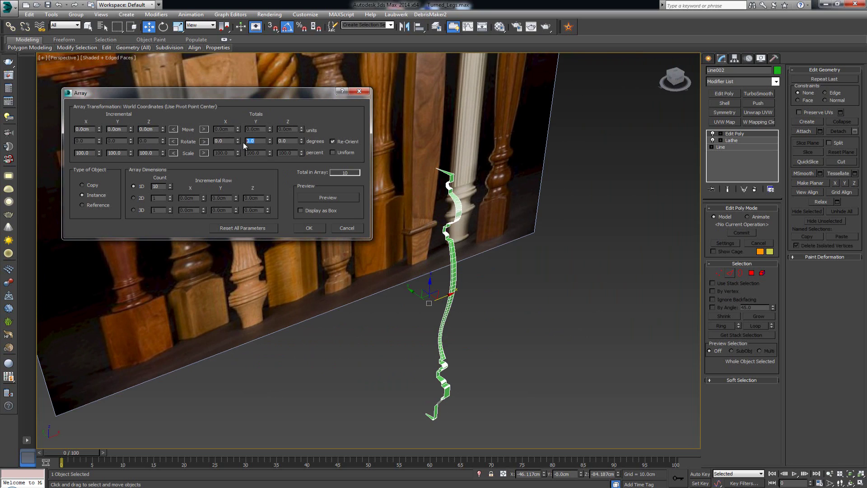
pyautogui.write('360')
pyautogui.press('Return')
pyautogui.doubleClick(157, 186)
pyautogui.click(337, 197)
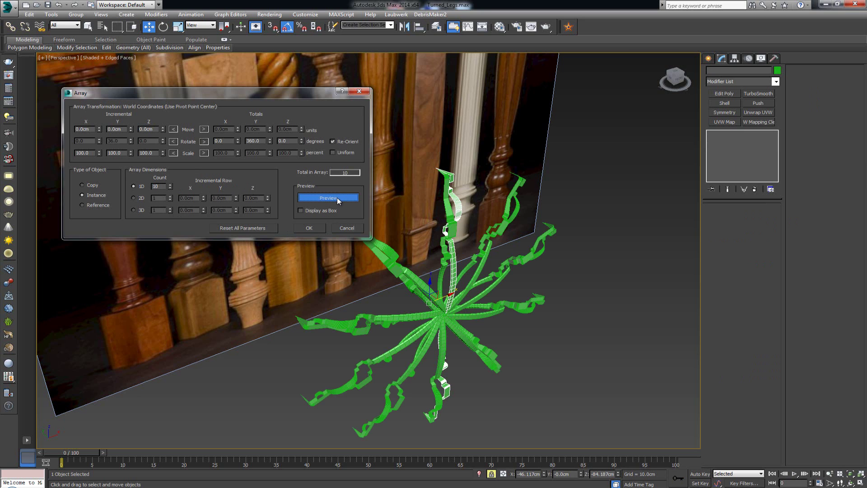
pyautogui.keyDown('alt'); pyautogui.moveTo(424, 254); pyautogui.dragTo(379, 258, button='middle'); pyautogui.keyUp('alt')
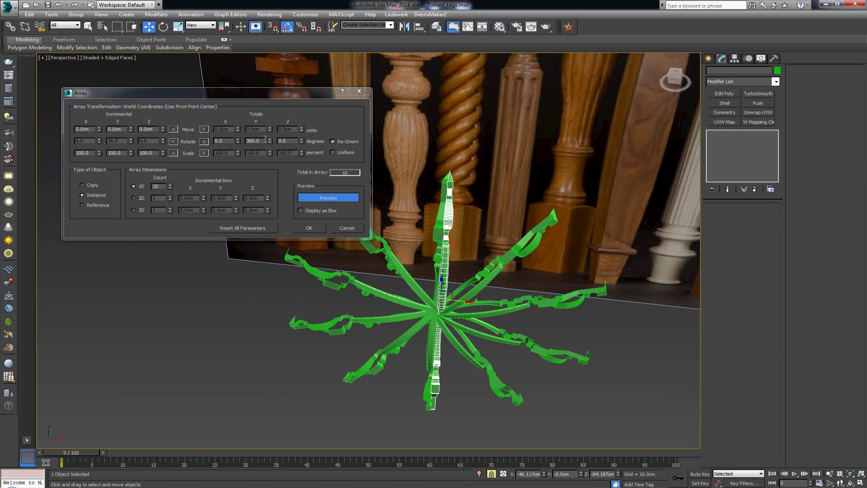
# Step: Set the array's total Y rotation to 0 and its total Z rotation to 360 degrees
pyautogui.moveTo(264, 140); pyautogui.dragTo(244, 138)
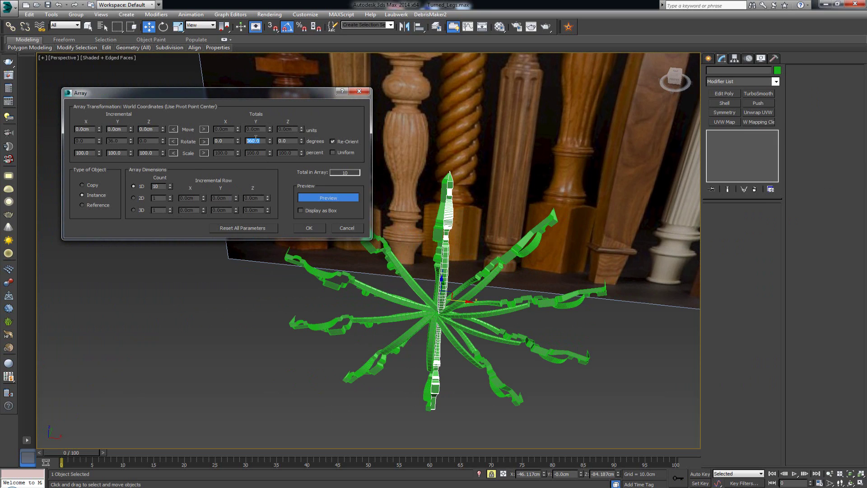
pyautogui.write('0')
pyautogui.press('Return')
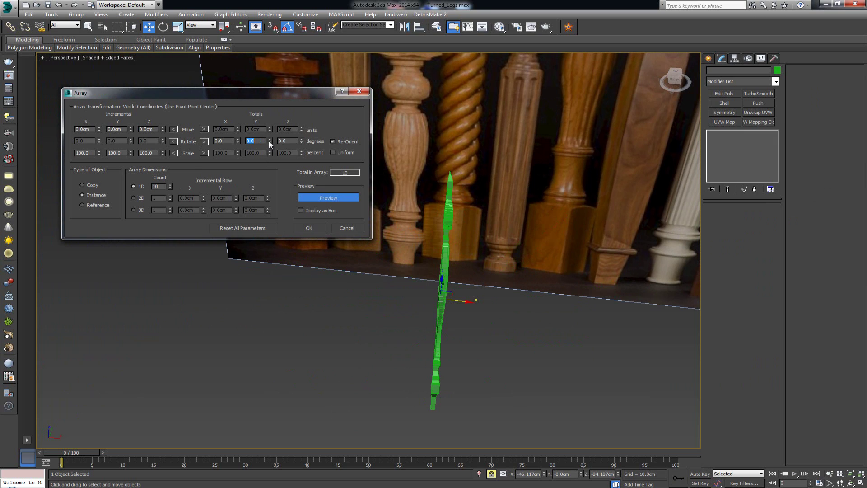
pyautogui.click(295, 141)
pyautogui.press('Return')
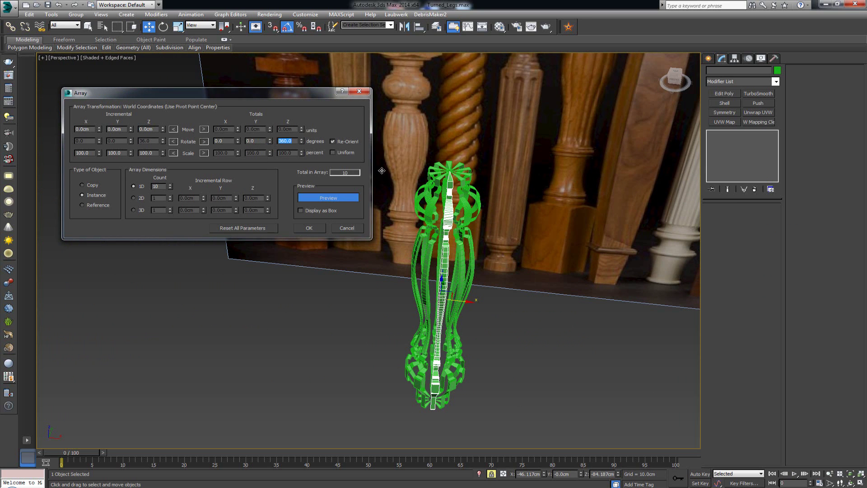
# Step: Raise the array's 1D count to 24 so the strips close up around the leg, and check the joints at the top cap
pyautogui.scroll(4, 406, 269)
pyautogui.keyDown('alt'); pyautogui.moveTo(405, 268); pyautogui.dragTo(479, 301, button='middle'); pyautogui.keyUp('alt')
pyautogui.scroll(3, 437, 274)
pyautogui.keyDown('alt'); pyautogui.moveTo(434, 232); pyautogui.dragTo(480, 216, button='middle'); pyautogui.keyUp('alt')
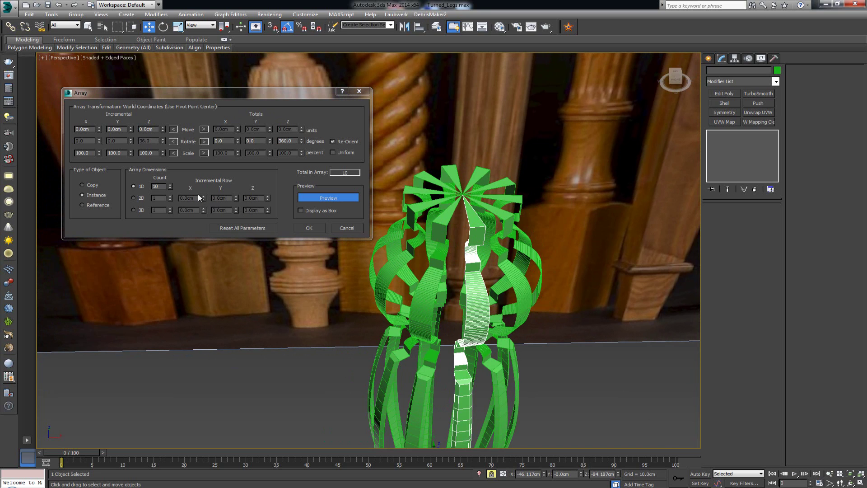
pyautogui.click(172, 186)
pyautogui.click(172, 185)
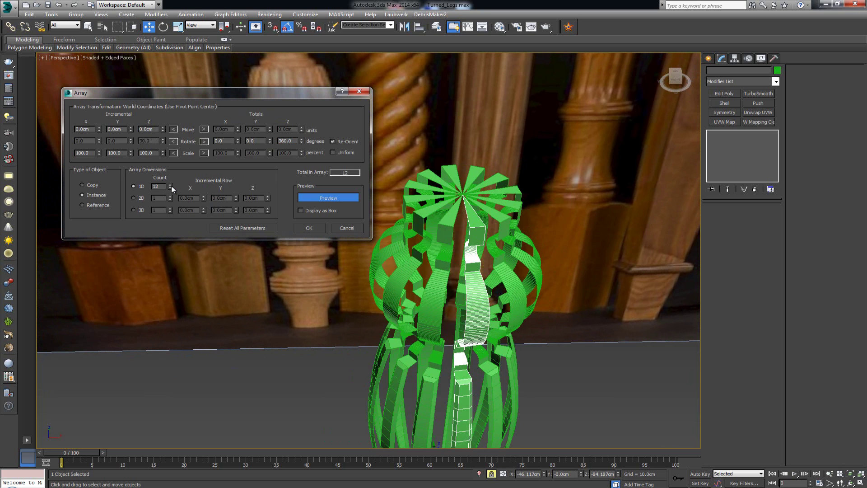
pyautogui.click(171, 185)
pyautogui.click(172, 186)
pyautogui.click(171, 186)
pyautogui.click(171, 186)
pyautogui.click(171, 186)
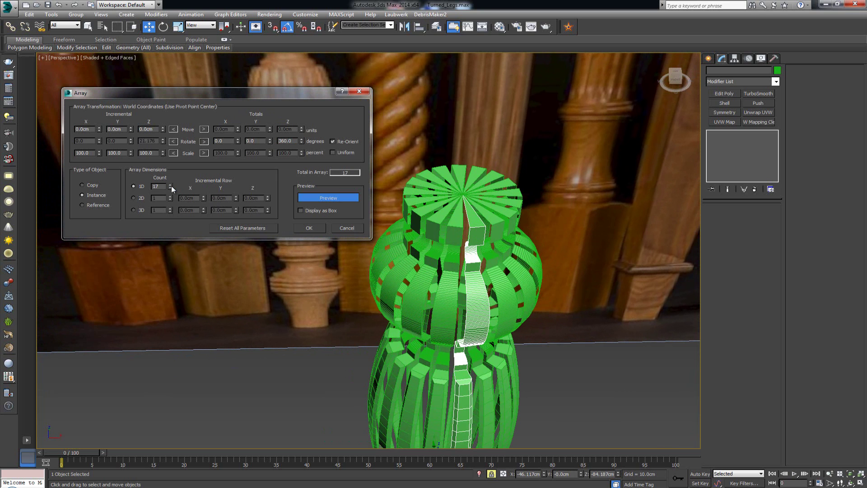
pyautogui.click(172, 186)
pyautogui.click(171, 186)
pyautogui.click(172, 186)
pyautogui.click(172, 186)
pyautogui.click(172, 186)
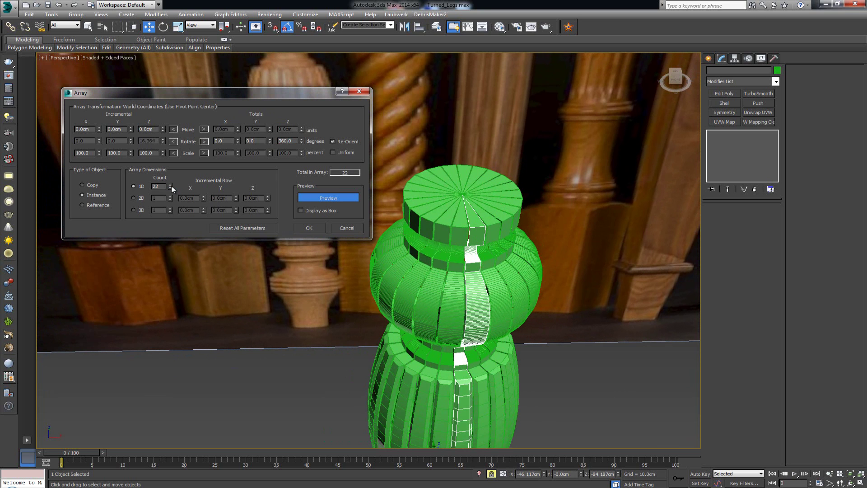
pyautogui.click(171, 185)
pyautogui.click(172, 185)
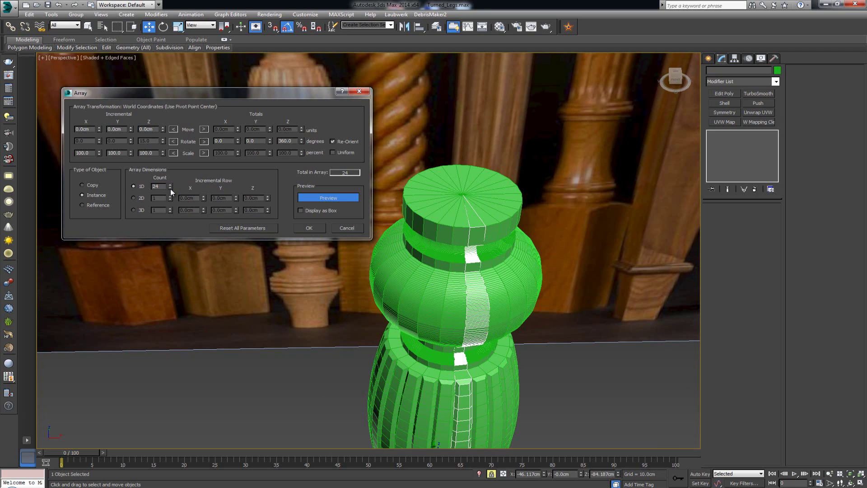
pyautogui.click(170, 189)
pyautogui.click(171, 185)
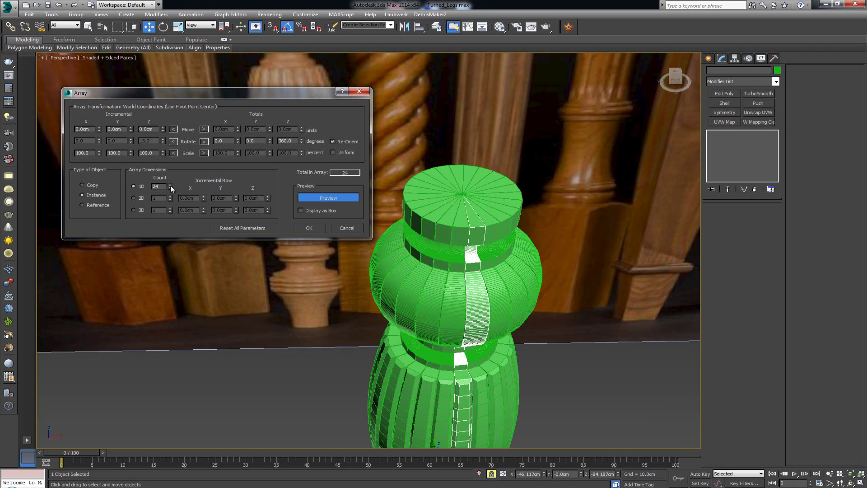
pyautogui.scroll(5, 488, 271)
pyautogui.moveTo(422, 257); pyautogui.dragTo(497, 288, button='middle')
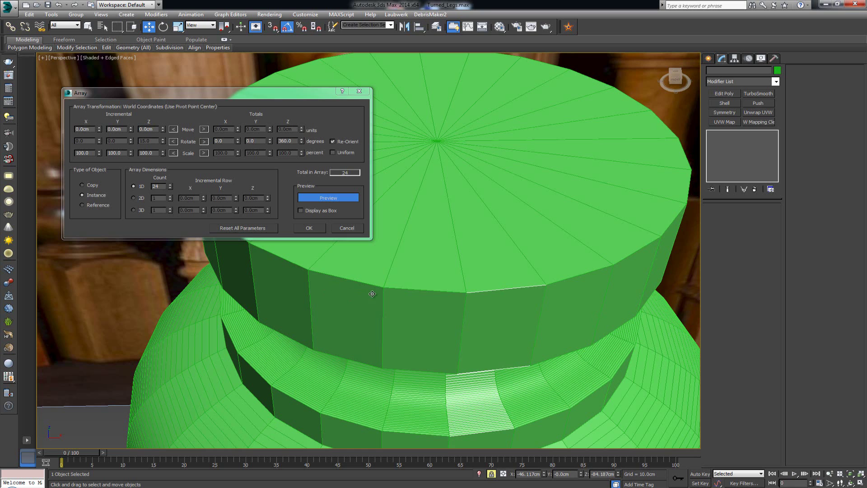
pyautogui.scroll(-8, 373, 285)
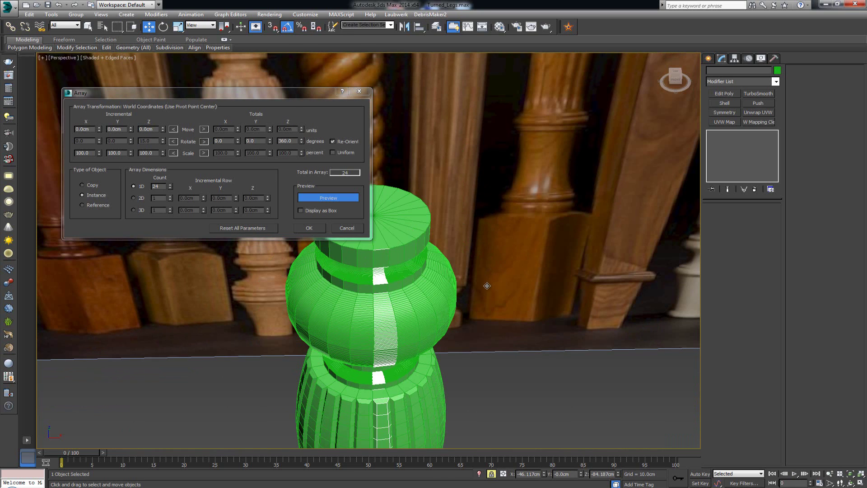
# Step: Set the array to produce copies instead of instances and create it
pyautogui.click(90, 185)
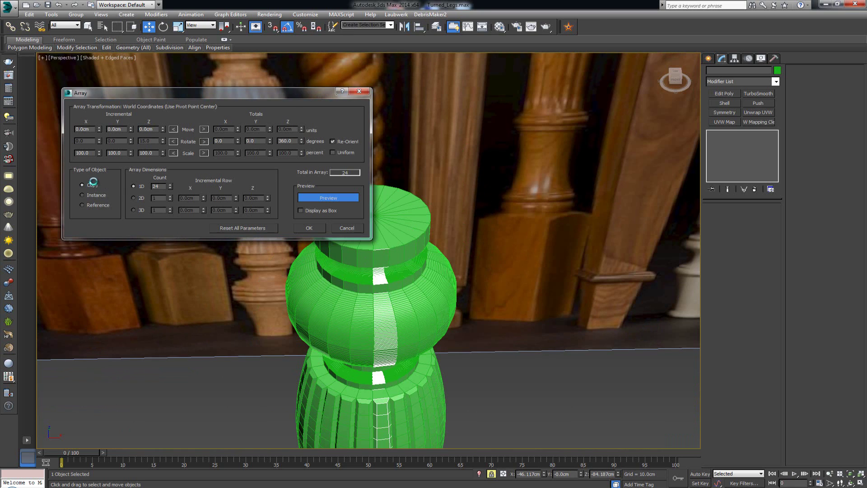
pyautogui.click(315, 230)
pyautogui.moveTo(334, 250); pyautogui.dragTo(314, 164, button='middle')
pyautogui.scroll(-3, 314, 164)
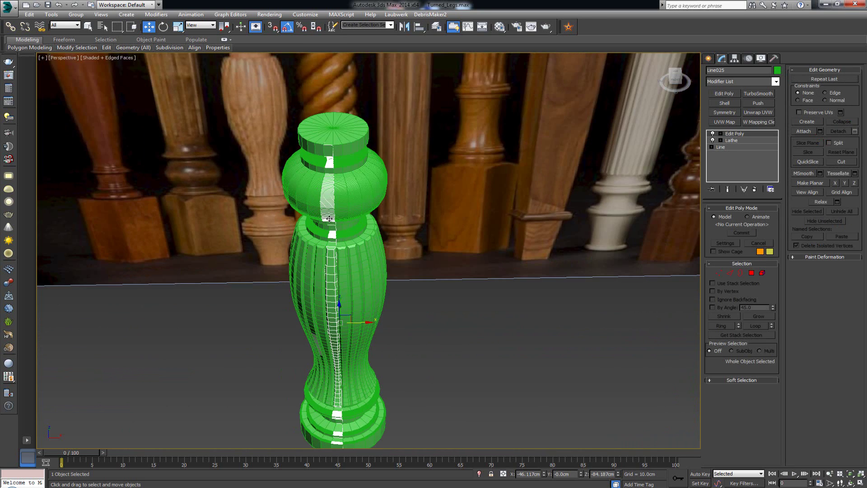
# Step: Attach all the arrayed strips around the leg to the selected strip, then check the attach list for any left over
pyautogui.keyDown('alt'); pyautogui.moveTo(329, 219); pyautogui.dragTo(345, 219, button='middle'); pyautogui.keyUp('alt')
pyautogui.scroll(3, 344, 219)
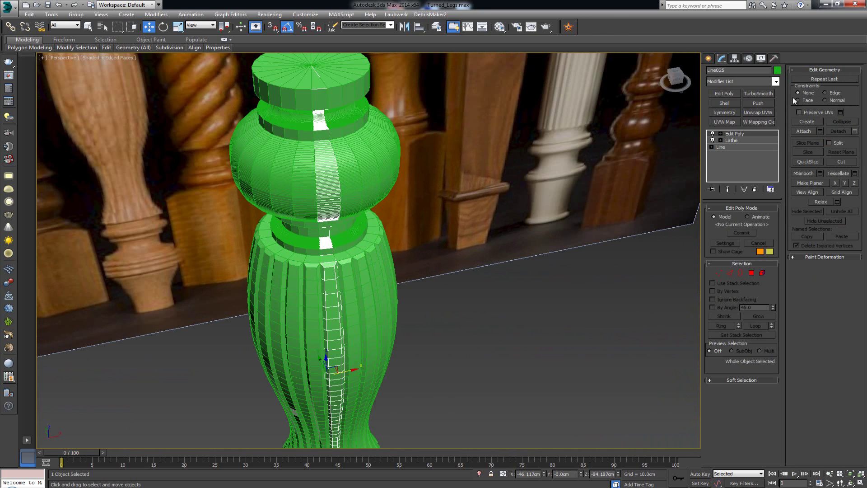
pyautogui.click(814, 131)
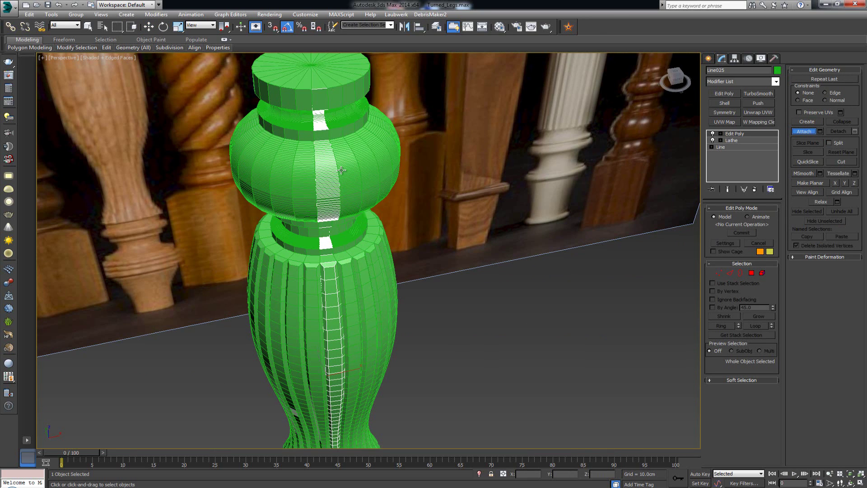
pyautogui.click(364, 160)
pyautogui.click(385, 147)
pyautogui.moveTo(360, 137); pyautogui.dragTo(369, 214, button='middle')
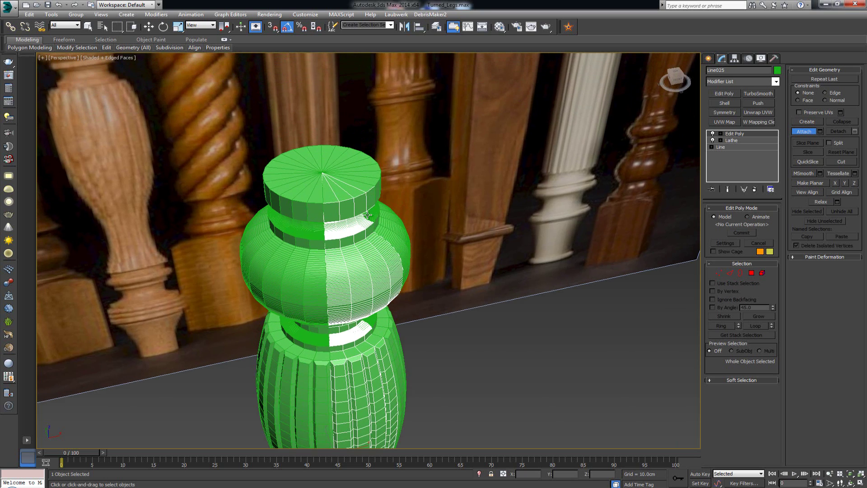
pyautogui.click(297, 188)
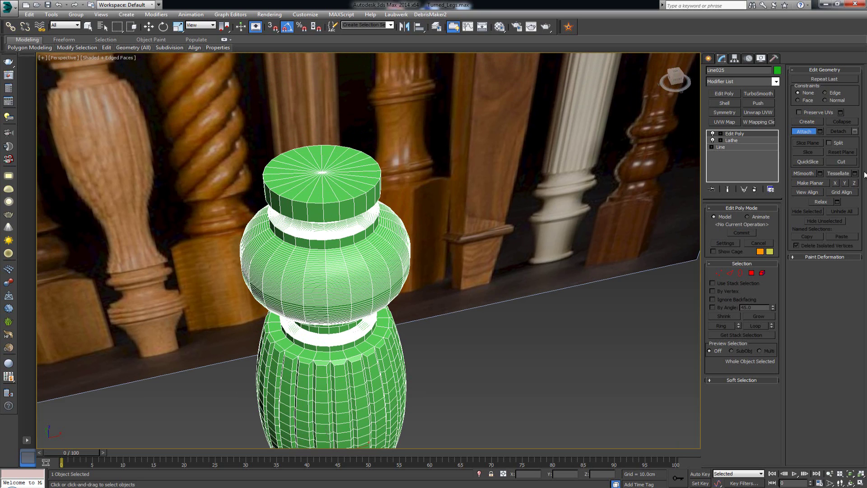
pyautogui.click(821, 132)
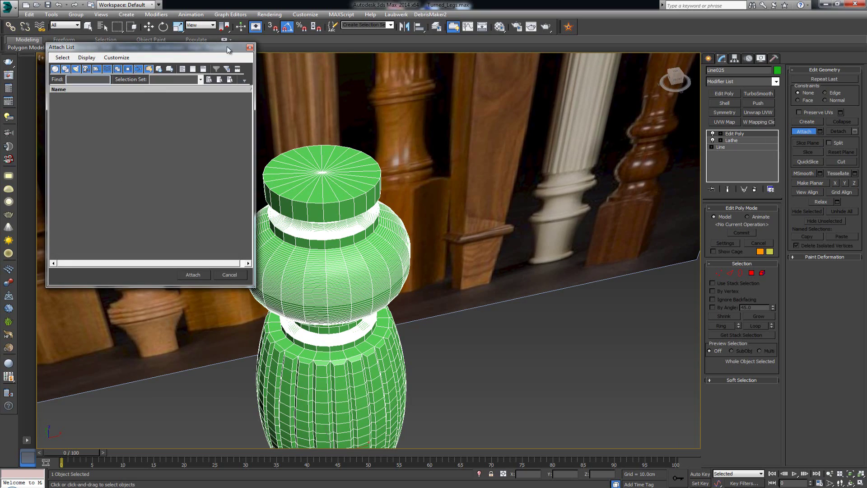
pyautogui.click(249, 48)
# Step: Select all vertices of the combined leg
pyautogui.moveTo(335, 144); pyautogui.dragTo(465, 196, button='middle')
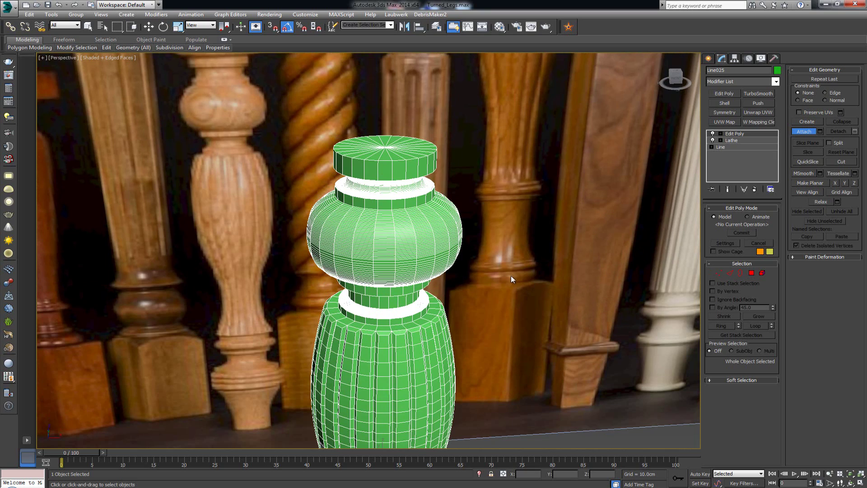
pyautogui.scroll(3, 512, 265)
pyautogui.scroll(3, 412, 269)
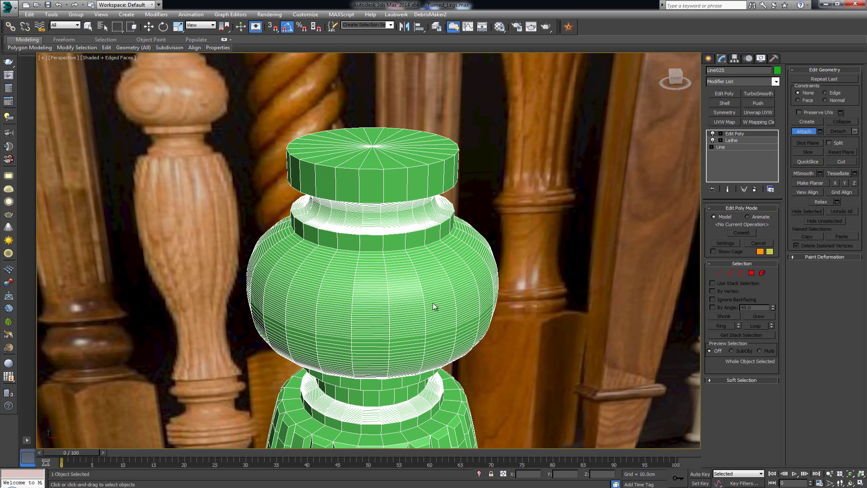
pyautogui.click(718, 273)
pyautogui.scroll(-2, 350, 180)
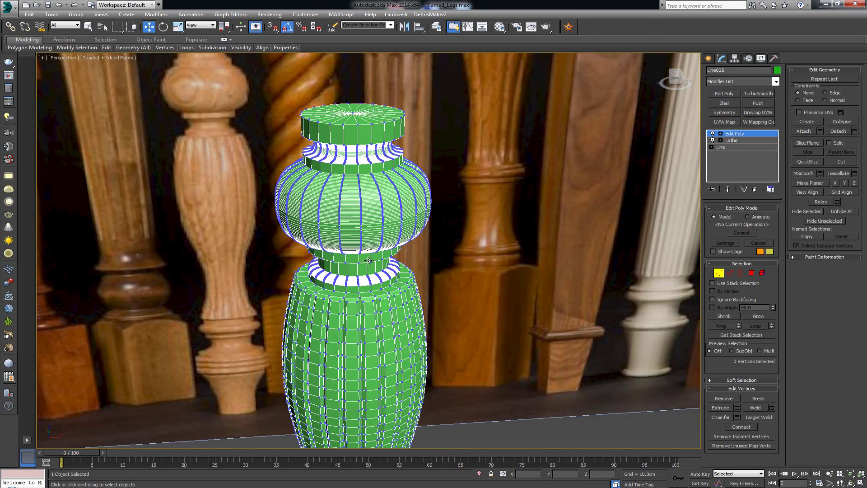
pyautogui.scroll(-6, 369, 226)
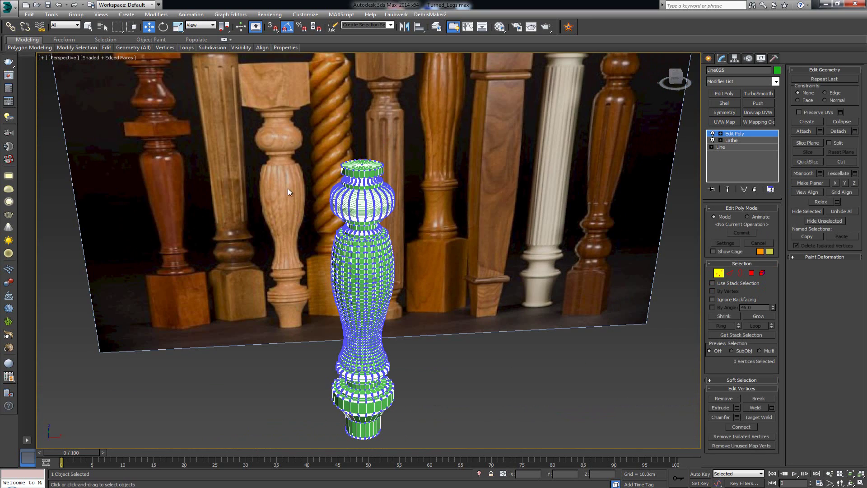
pyautogui.moveTo(363, 213); pyautogui.dragTo(366, 233, button='middle')
pyautogui.scroll(4, 366, 234)
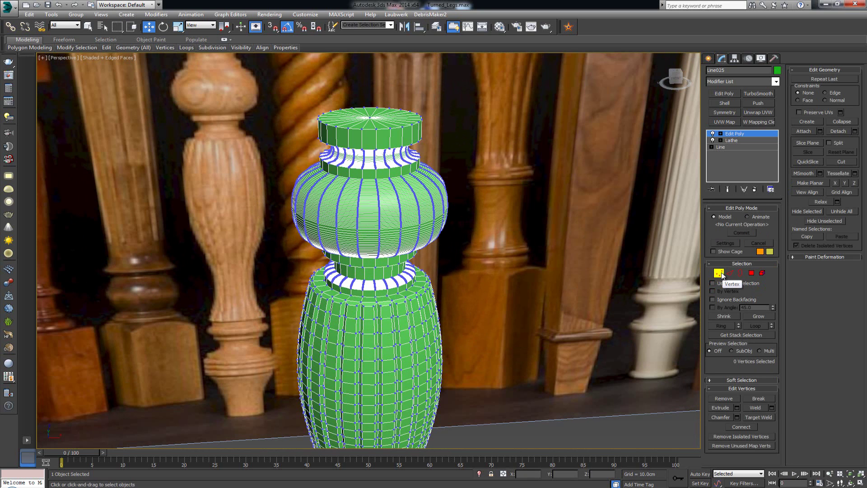
pyautogui.hotkey('ctrl', 'a')
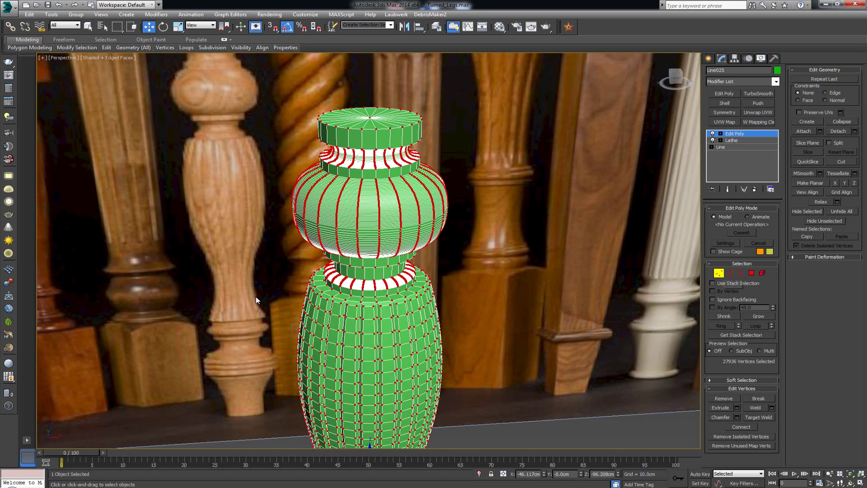
pyautogui.moveTo(366, 337); pyautogui.dragTo(366, 251, button='middle')
pyautogui.scroll(-4, 366, 251)
pyautogui.scroll(8, 383, 320)
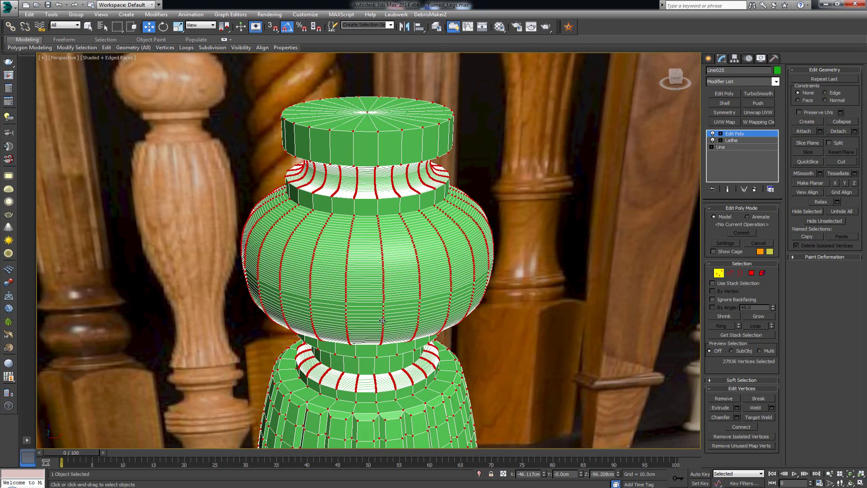
# Step: Weld the selected vertices with a threshold of 0.01 cm and leave vertex editing
pyautogui.click(772, 409)
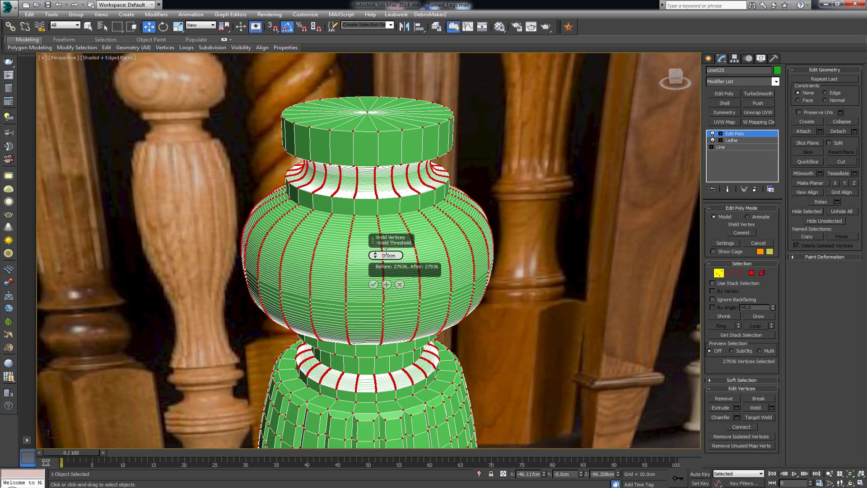
pyautogui.scroll(4, 394, 254)
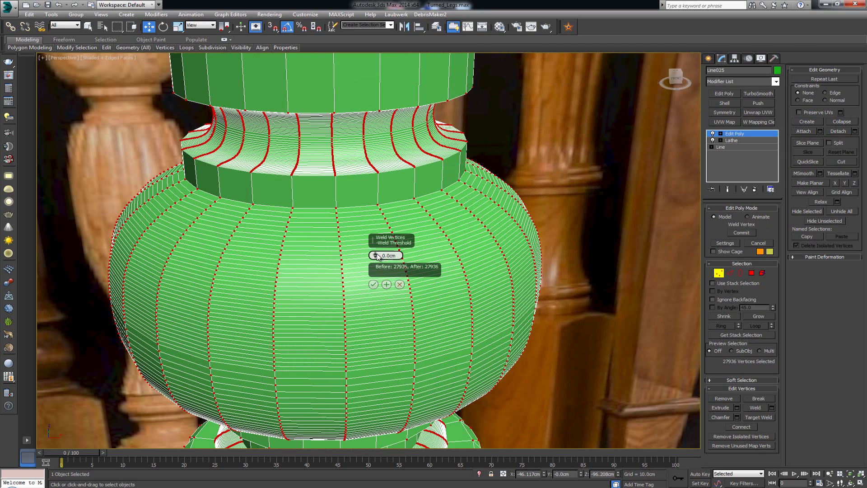
pyautogui.click(378, 255)
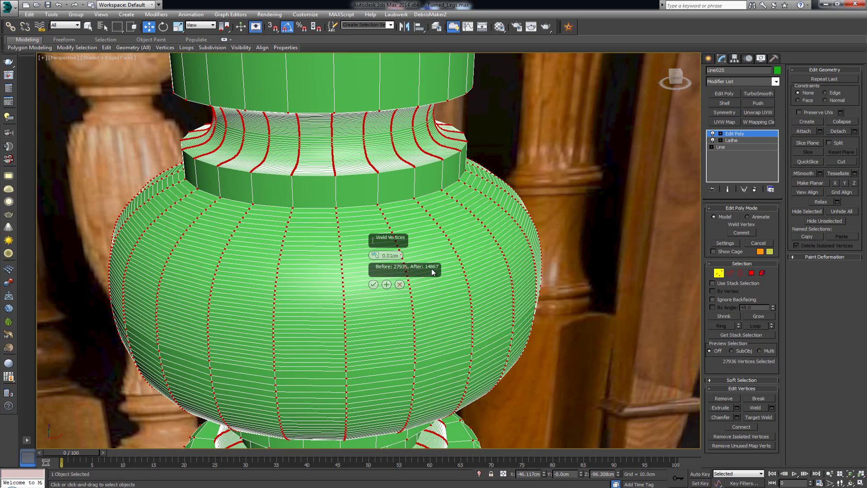
pyautogui.rightClick(376, 255)
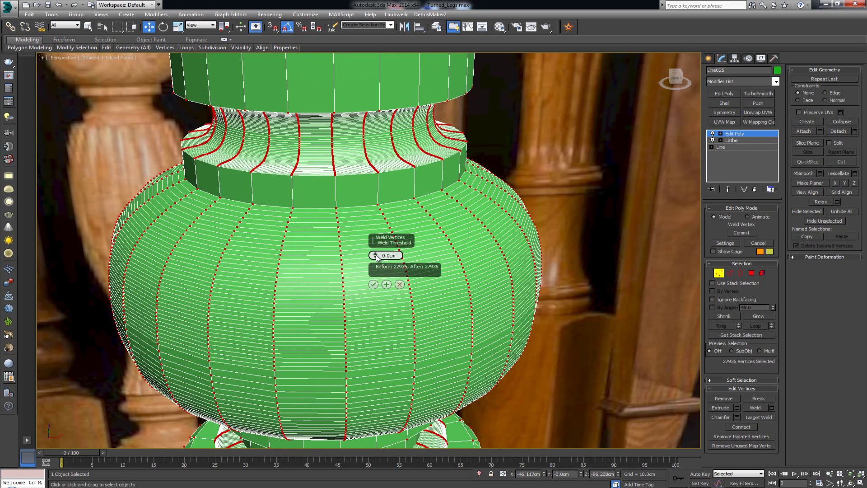
pyautogui.click(376, 255)
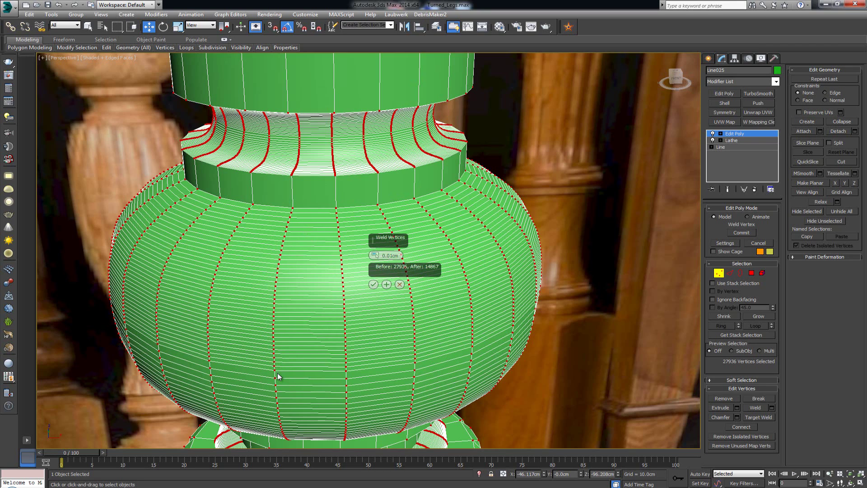
pyautogui.click(373, 285)
pyautogui.click(721, 273)
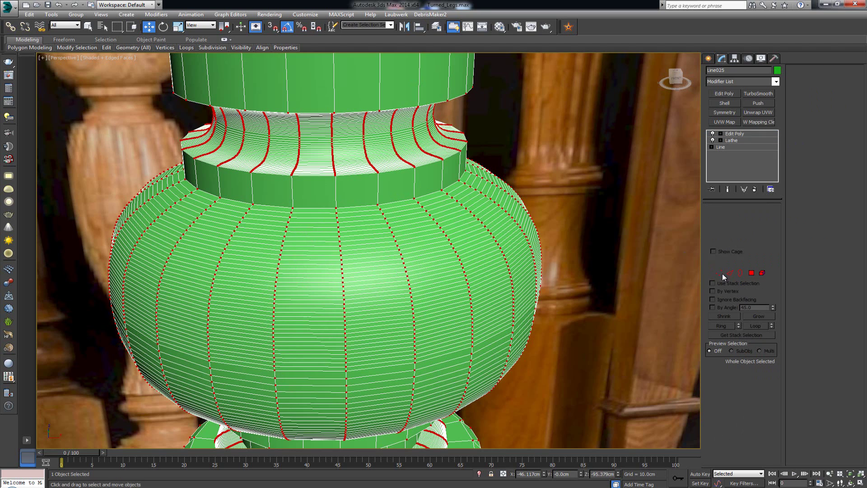
# Step: Turn off the edged-faces display and add a TurboSmooth modifier to the welded leg
pyautogui.scroll(-6, 407, 222)
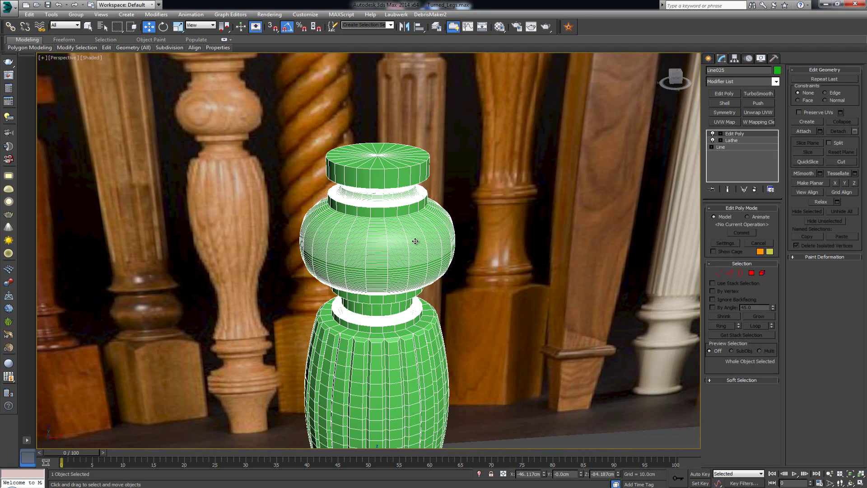
pyautogui.click(620, 376)
pyautogui.click(435, 329)
pyautogui.click(767, 93)
pyautogui.moveTo(433, 113); pyautogui.dragTo(422, 55, button='middle')
pyautogui.scroll(-5, 422, 55)
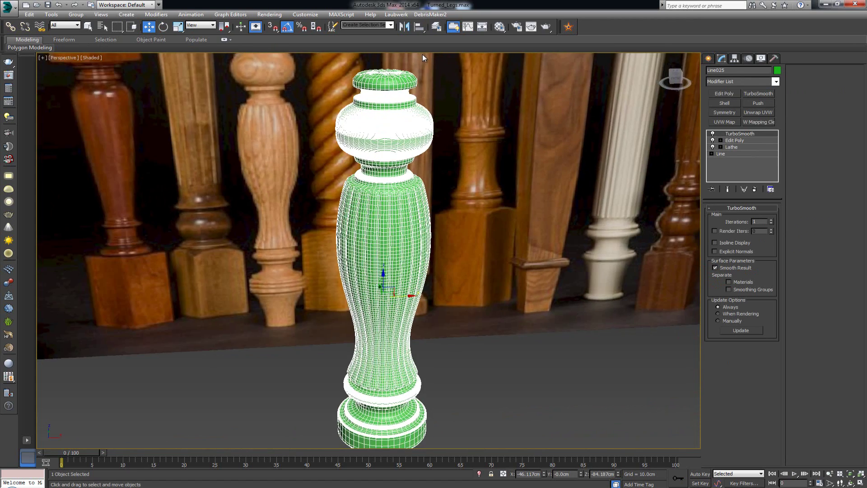
pyautogui.click(526, 282)
pyautogui.scroll(8, 497, 276)
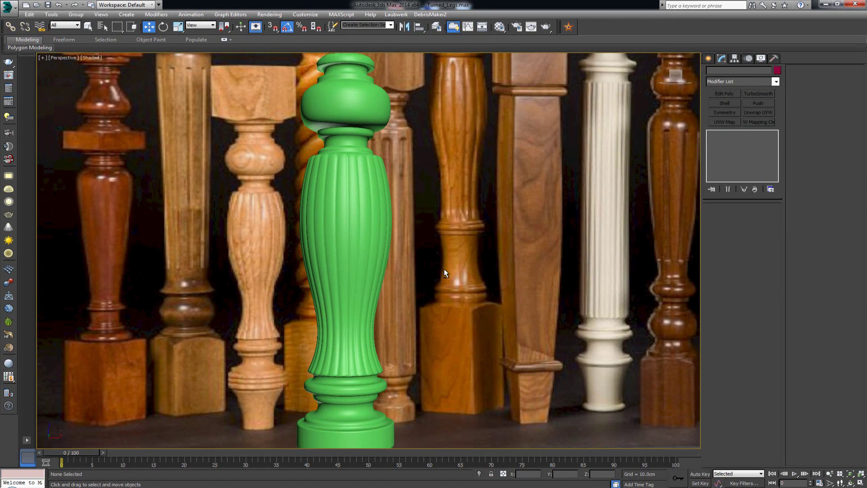
# Step: Compare the smoothed leg with the reference photo in a maximized front view, from the flutes down to the base
pyautogui.click(374, 244)
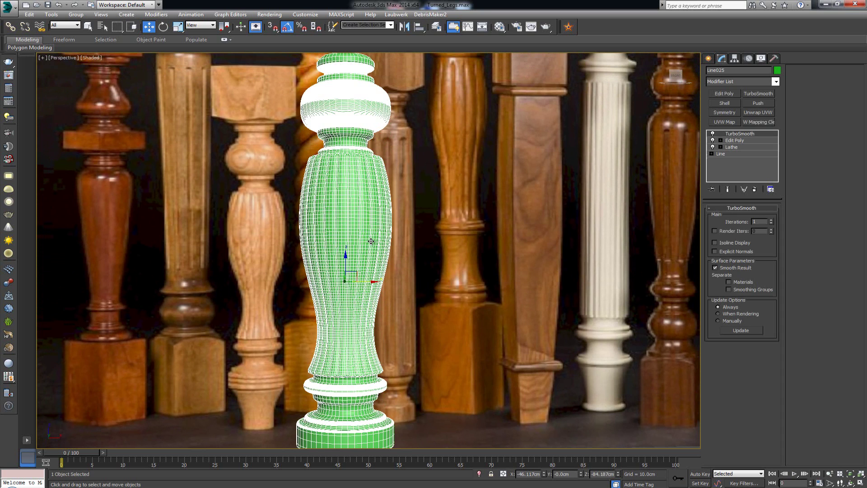
pyautogui.moveTo(374, 244); pyautogui.dragTo(388, 249, button='middle')
pyautogui.scroll(-3, 388, 248)
pyautogui.hotkey('alt', 'w')
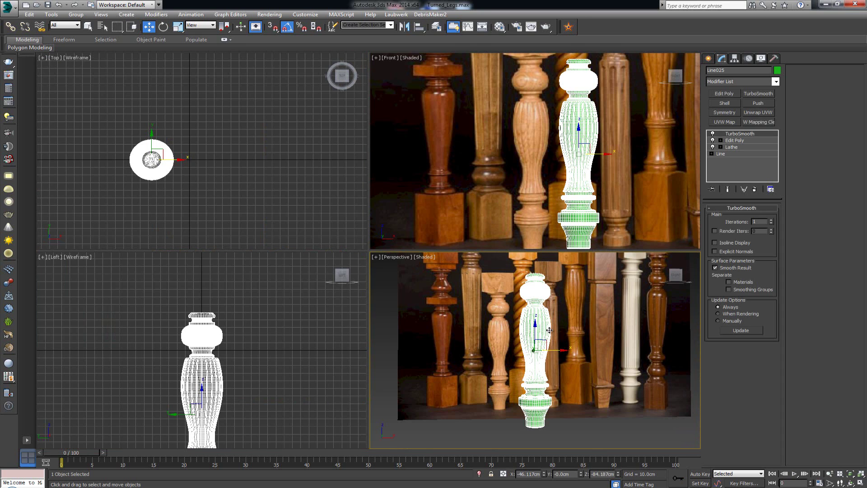
pyautogui.rightClick(535, 187)
pyautogui.hotkey('alt', 'w')
pyautogui.click(370, 259)
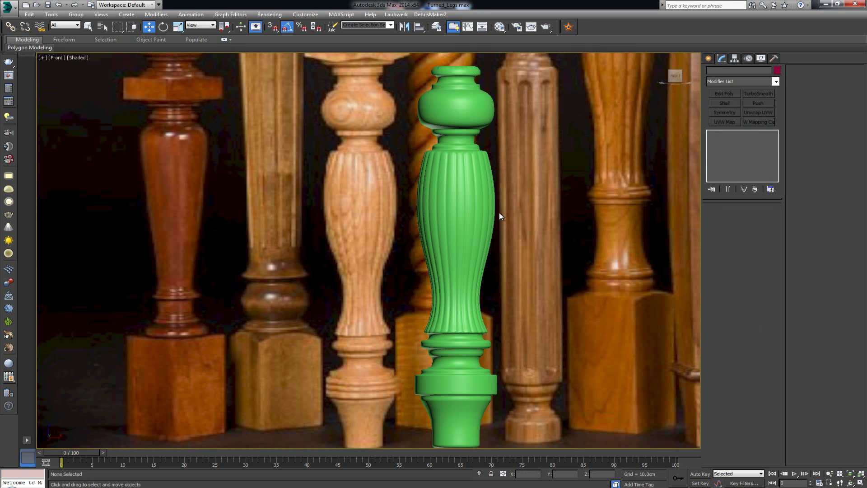
pyautogui.moveTo(500, 212); pyautogui.dragTo(496, 229, button='middle')
pyautogui.scroll(-3, 496, 229)
pyautogui.scroll(2, 448, 240)
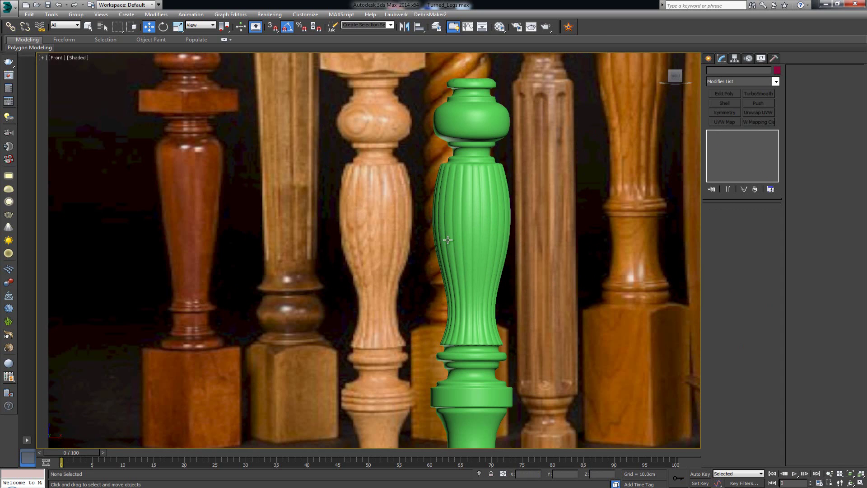
pyautogui.moveTo(449, 220); pyautogui.dragTo(427, 250, button='middle')
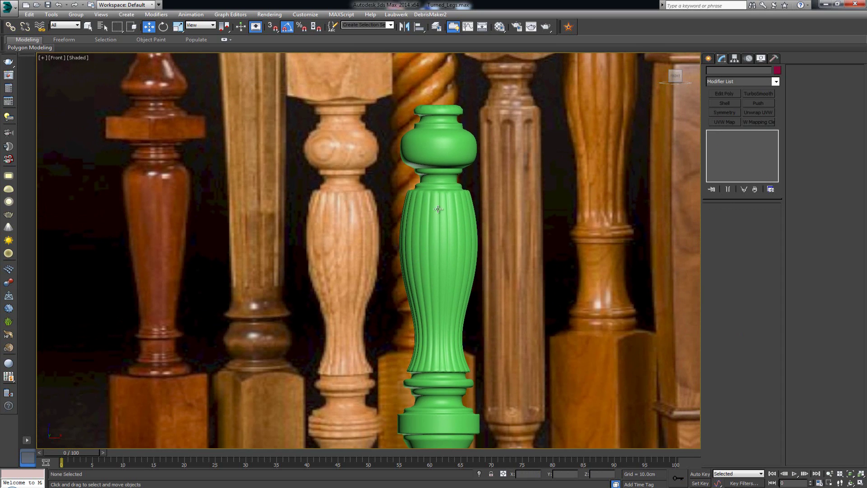
pyautogui.moveTo(432, 294); pyautogui.dragTo(397, 250, button='middle')
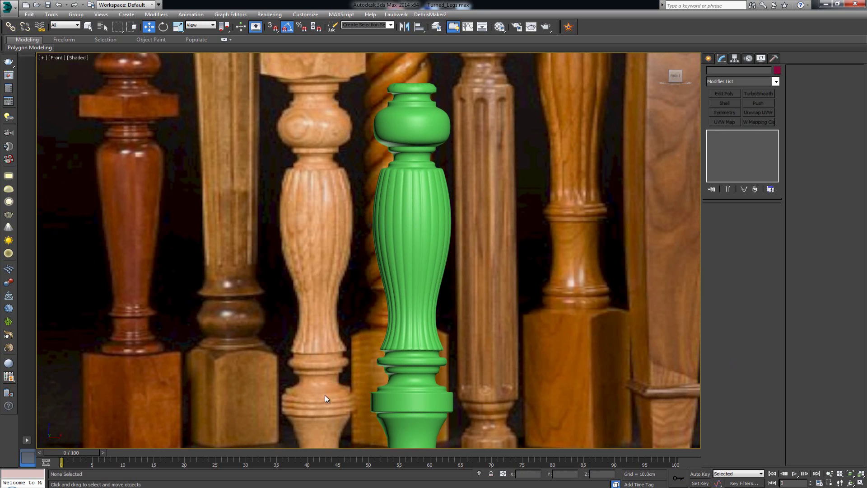
pyautogui.moveTo(377, 394); pyautogui.dragTo(381, 368, button='middle')
pyautogui.scroll(3, 388, 277)
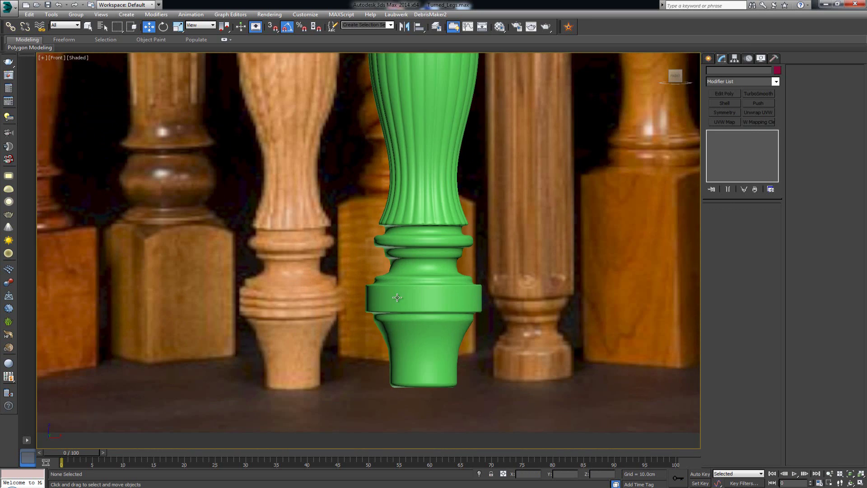
# Step: Select all vertical edges around the wide base ring at the Edit Poly edge level of the leg
pyautogui.click(393, 295)
pyautogui.click(749, 141)
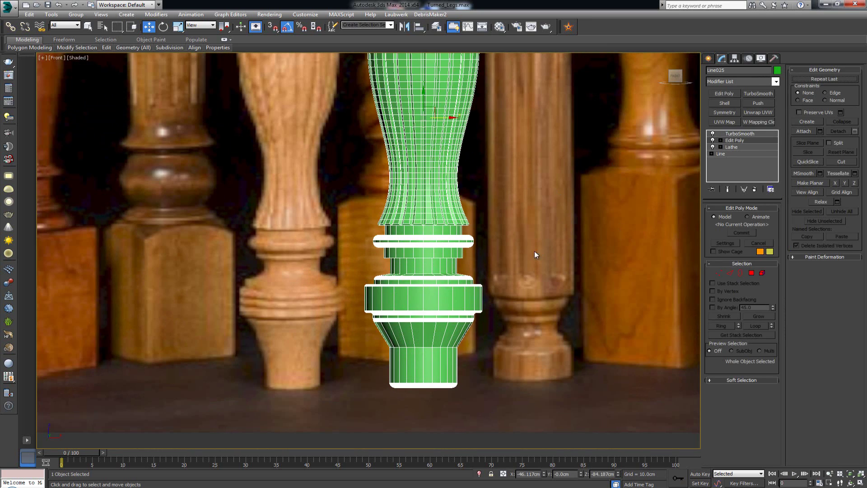
pyautogui.scroll(4, 502, 233)
pyautogui.moveTo(502, 232); pyautogui.dragTo(565, 209, button='middle')
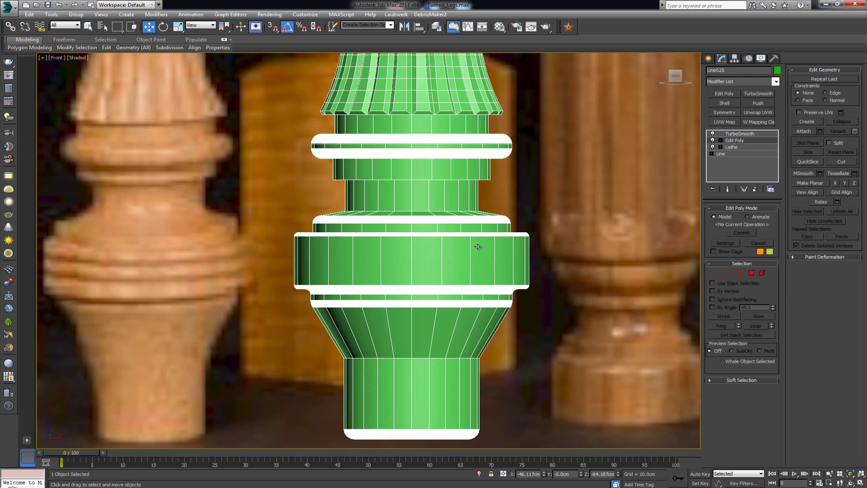
pyautogui.press('2')
pyautogui.hotkey('ctrl', 'a')
pyautogui.click(582, 259)
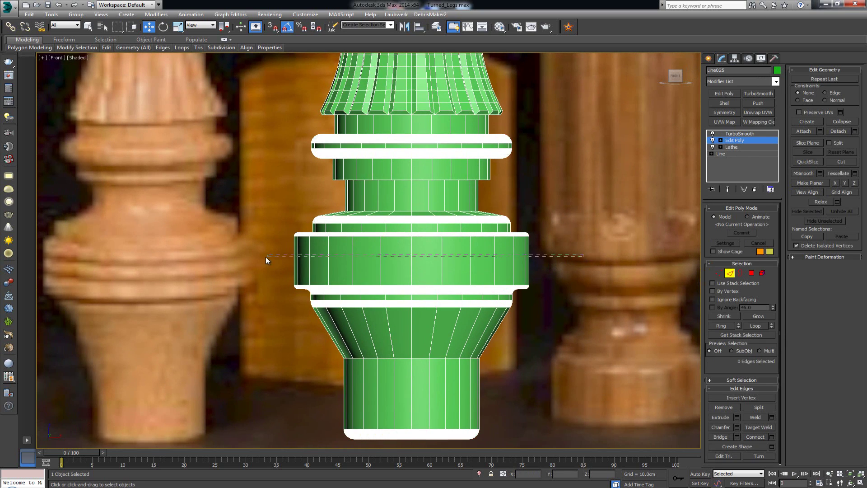
pyautogui.moveTo(266, 256); pyautogui.dragTo(265, 257)
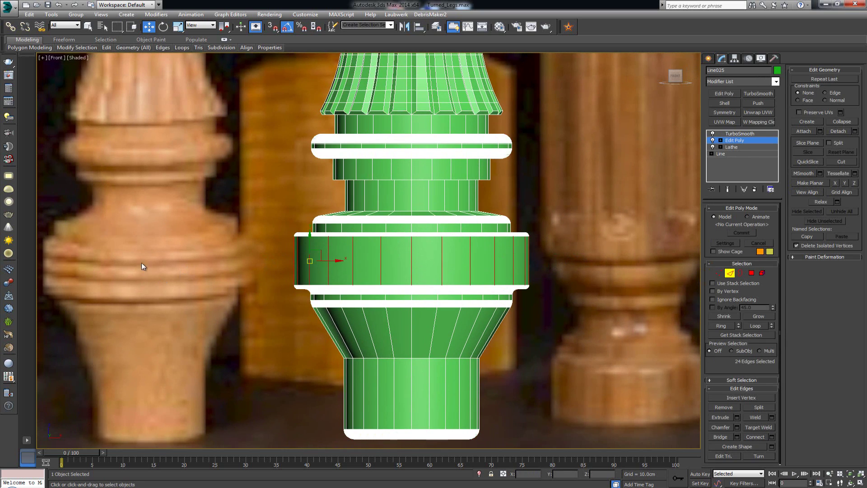
# Step: Connect the selected vertical edges with 2 segments to add two horizontal loops around the wide base ring
pyautogui.click(773, 436)
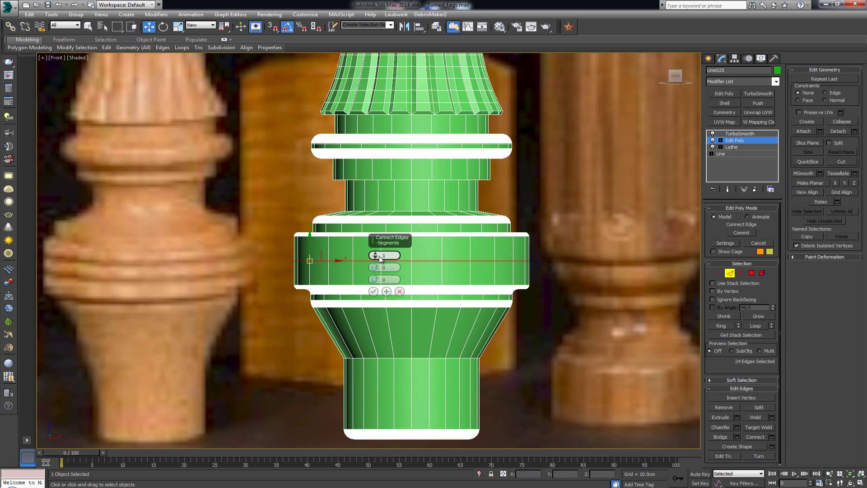
pyautogui.click(375, 253)
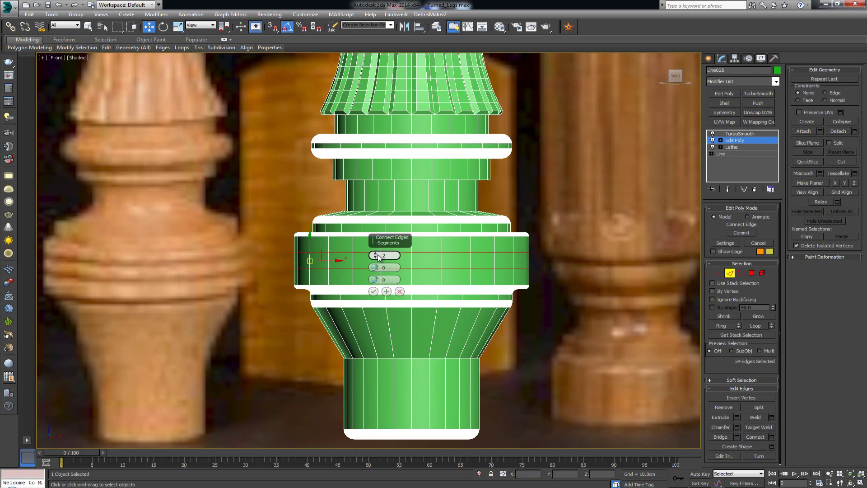
pyautogui.click(374, 291)
# Step: Extrude the two new edge loops with a height of -1 cm and a width of 1 cm to cut grooves into the ring
pyautogui.scroll(3, 451, 296)
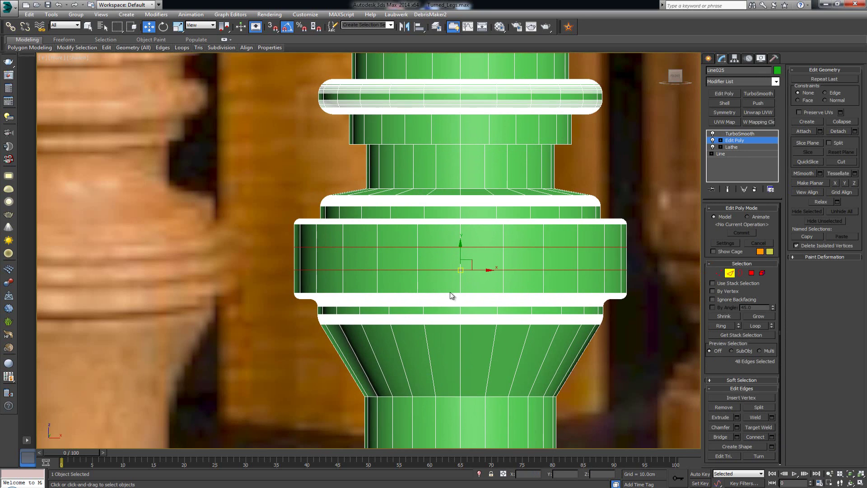
pyautogui.click(739, 416)
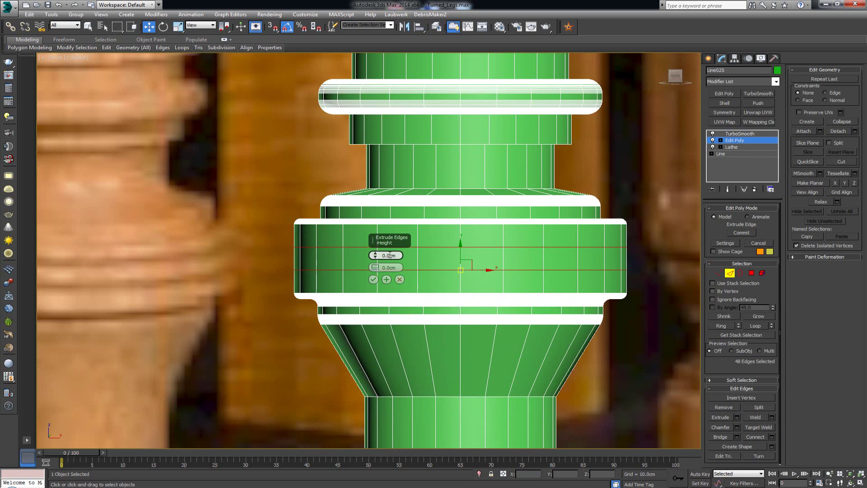
pyautogui.doubleClick(377, 254)
pyautogui.write('-1')
pyautogui.press('Return')
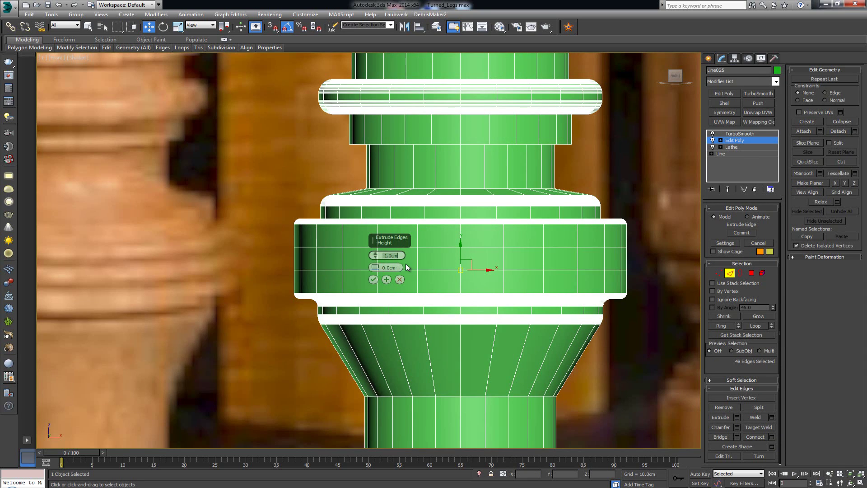
pyautogui.press('Tab')
pyautogui.write('1')
pyautogui.press('Return')
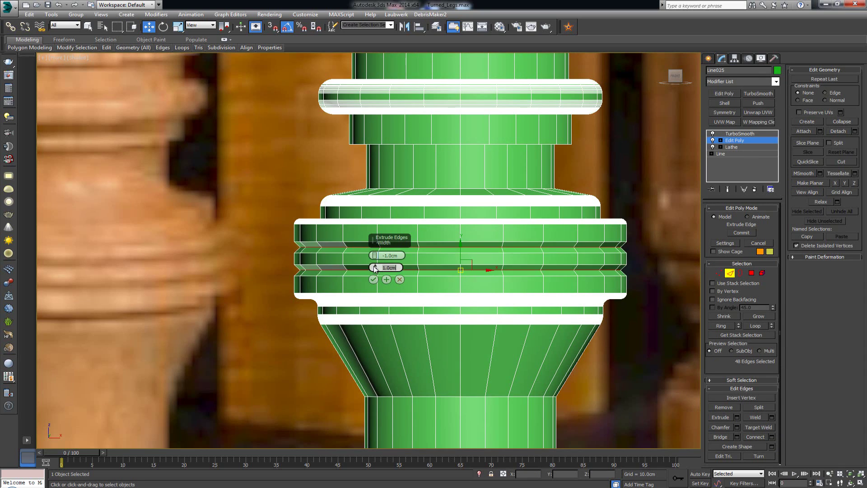
pyautogui.click(373, 279)
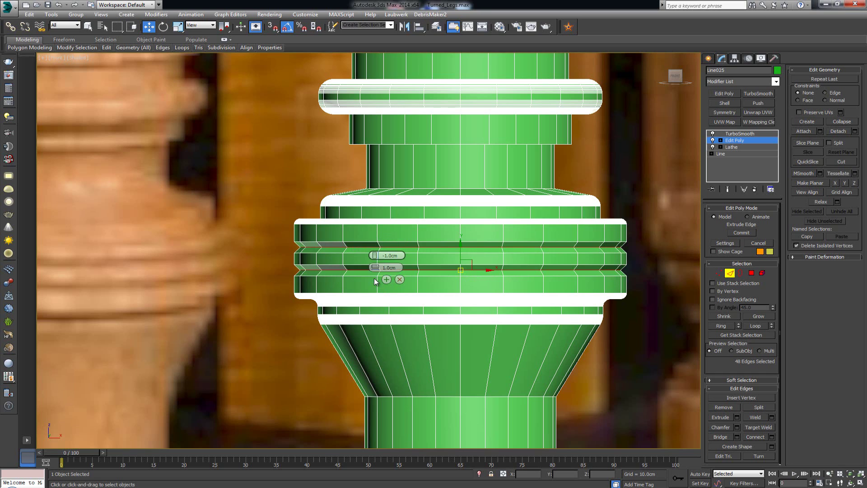
# Step: Chamfer the edges at the bottom of both grooves by a very small amount
pyautogui.scroll(2, 375, 275)
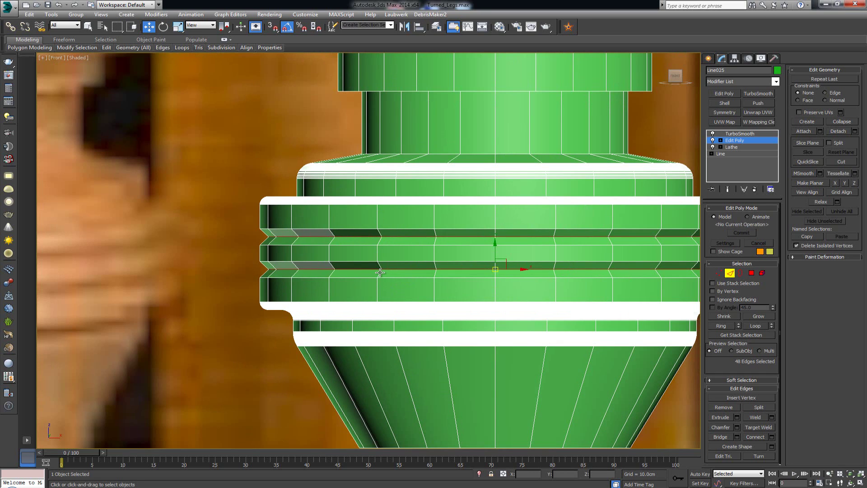
pyautogui.click(736, 427)
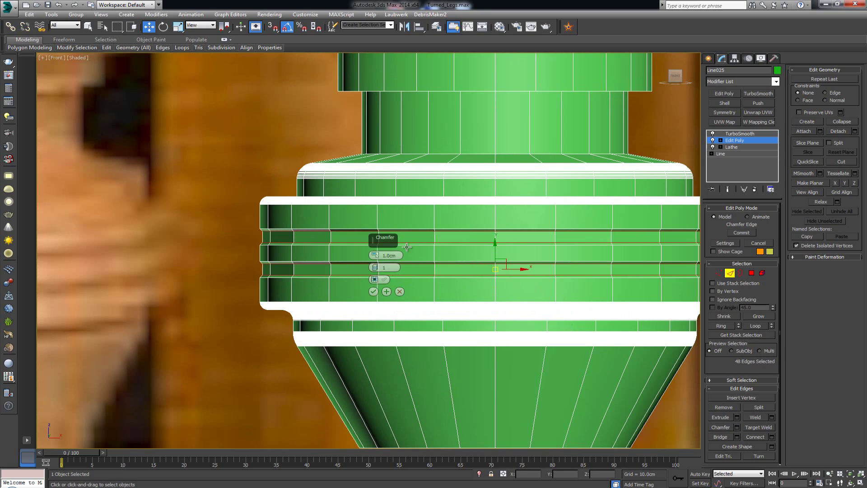
pyautogui.rightClick(376, 255)
pyautogui.moveTo(377, 254); pyautogui.dragTo(377, 252)
pyautogui.click(373, 291)
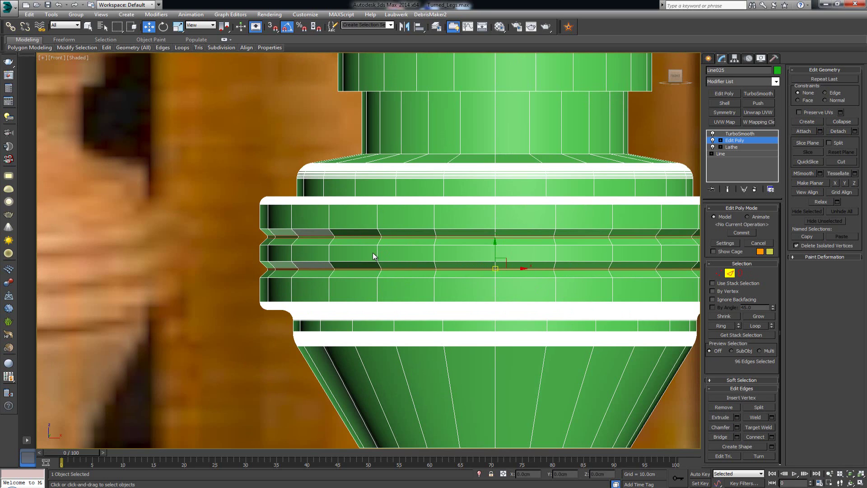
pyautogui.click(377, 253)
pyautogui.hotkey('alt', 'r')
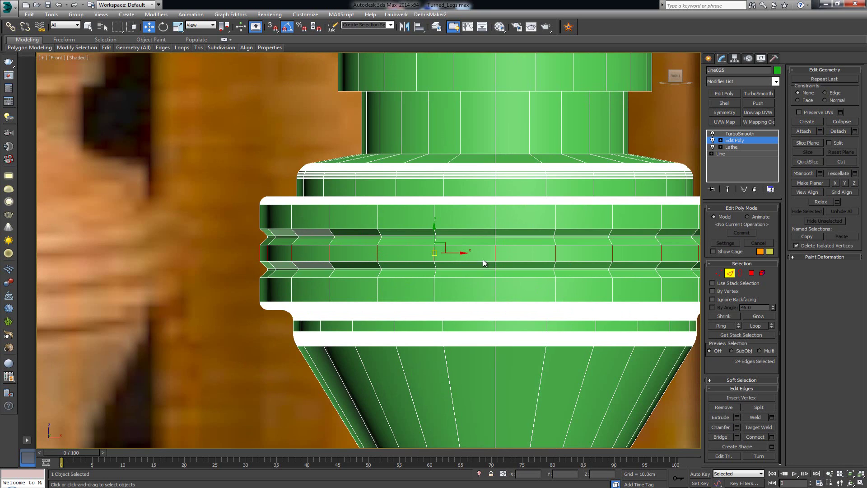
pyautogui.click(723, 407)
# Step: Insert supporting edge loops with SwiftLoop just above and below each of the two grooves
pyautogui.scroll(2, 374, 245)
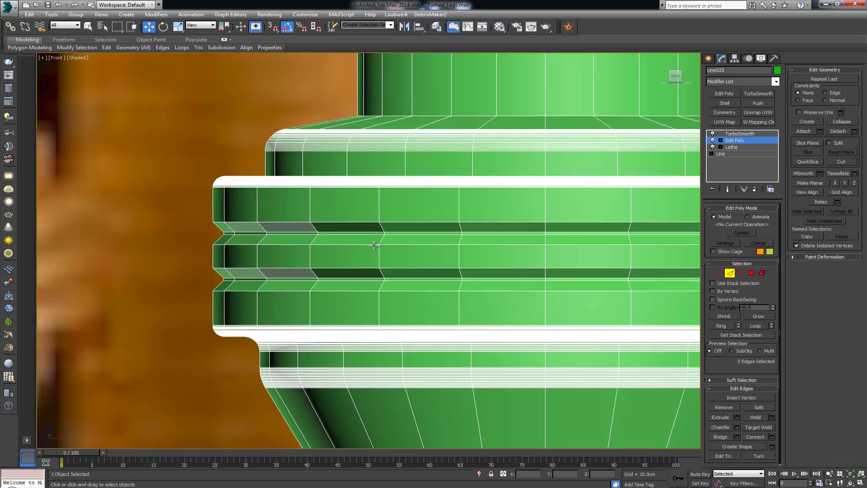
pyautogui.hotkey('alt', 's')
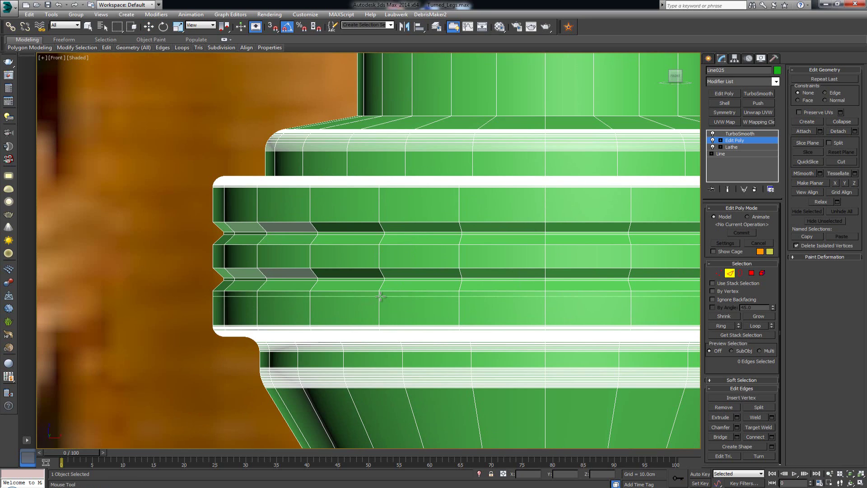
pyautogui.click(381, 296)
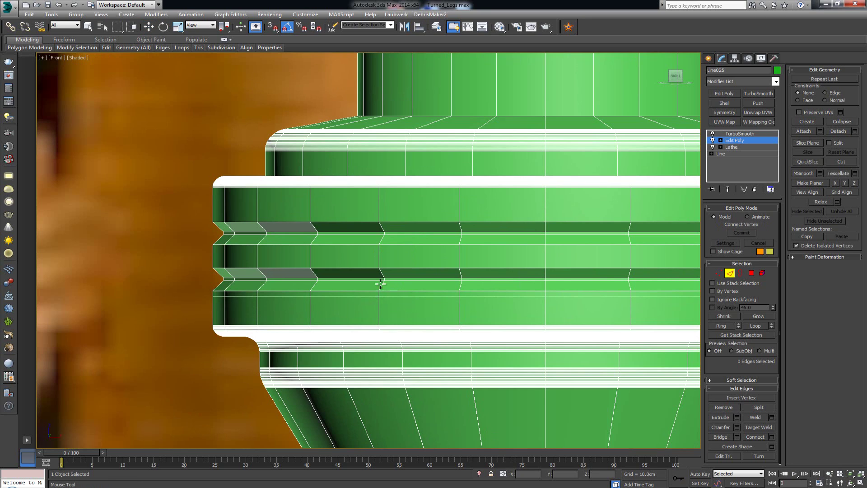
pyautogui.click(380, 250)
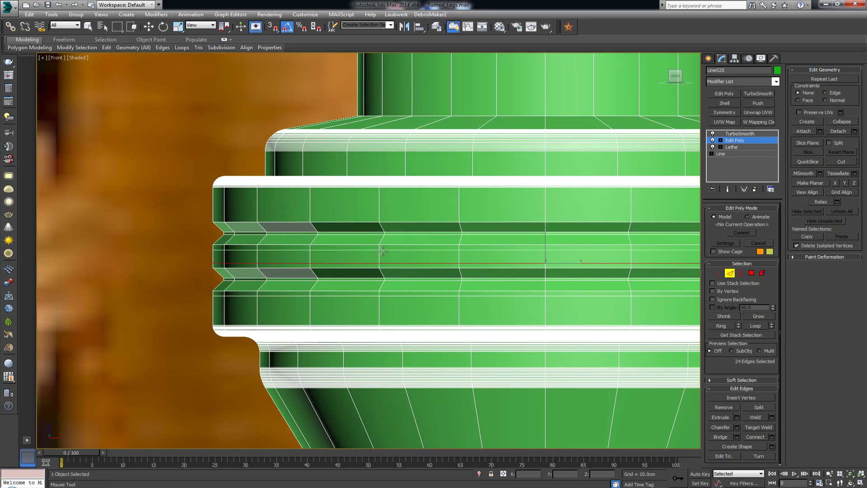
pyautogui.click(381, 218)
pyautogui.rightClick(382, 217)
pyautogui.click(400, 205)
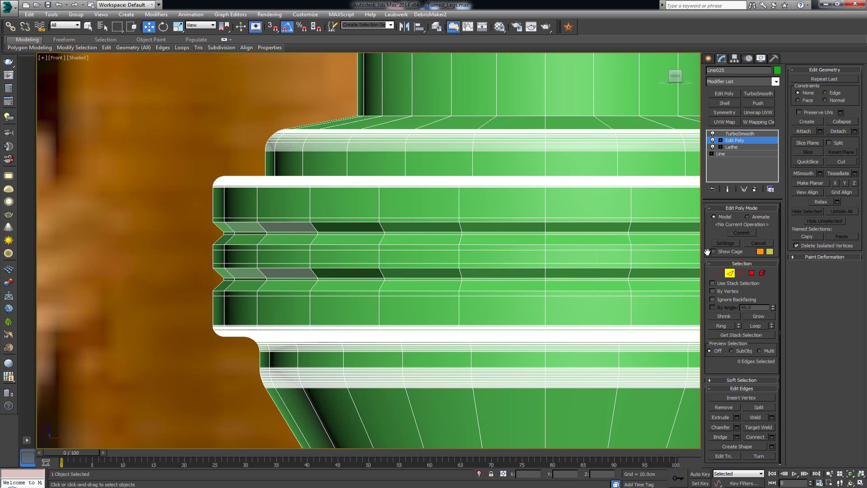
# Step: Leave edge editing, return to the TurboSmooth level of the leg and deselect the leg
pyautogui.click(735, 274)
pyautogui.click(740, 135)
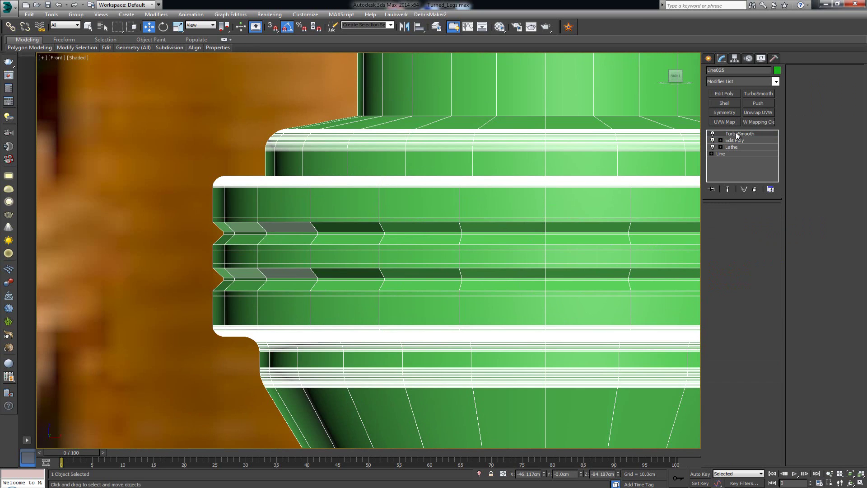
pyautogui.scroll(-3, 232, 220)
pyautogui.click(599, 307)
pyautogui.moveTo(352, 251); pyautogui.dragTo(469, 277, button='middle')
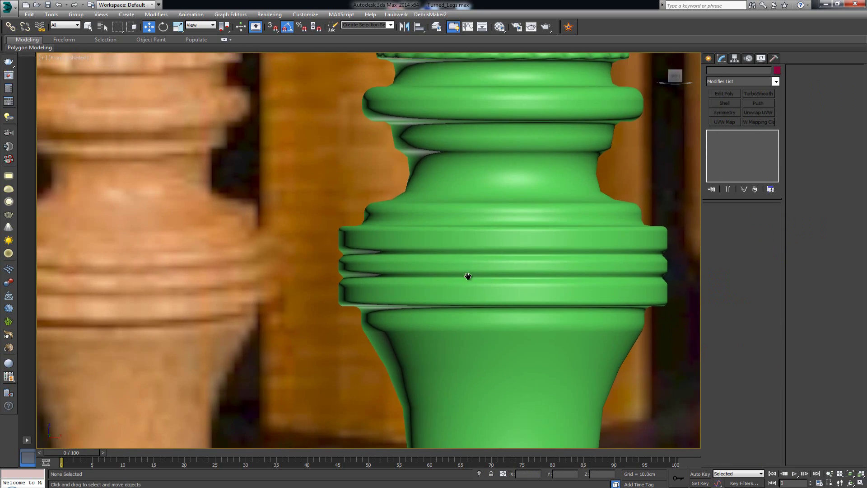
# Step: Compare the smoothed leg with the reference photo, examining the square top blocks of the wooden legs
pyautogui.scroll(-3, 462, 280)
pyautogui.scroll(-6, 462, 279)
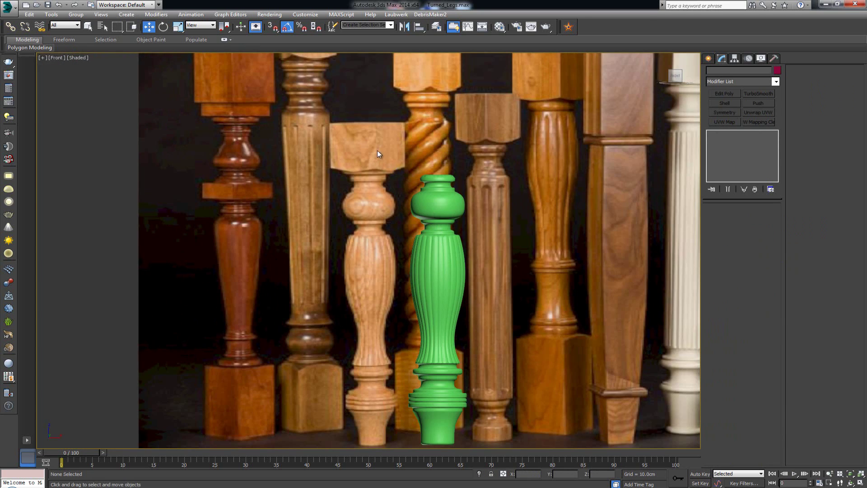
pyautogui.scroll(3, 421, 208)
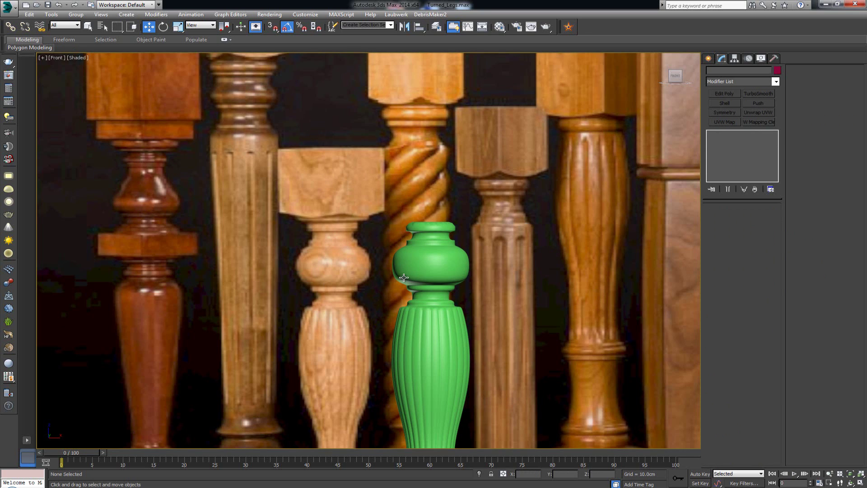
pyautogui.scroll(2, 358, 261)
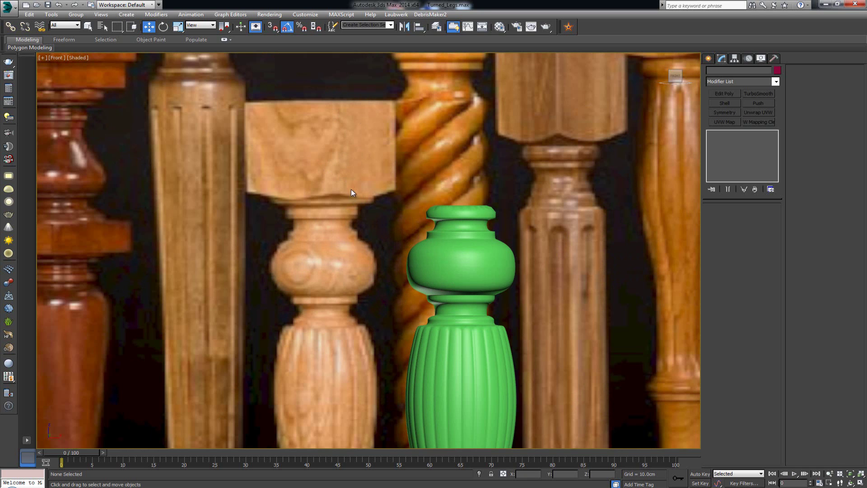
pyautogui.moveTo(387, 159); pyautogui.dragTo(349, 222, button='middle')
pyautogui.scroll(-2, 350, 222)
pyautogui.scroll(-1, 530, 177)
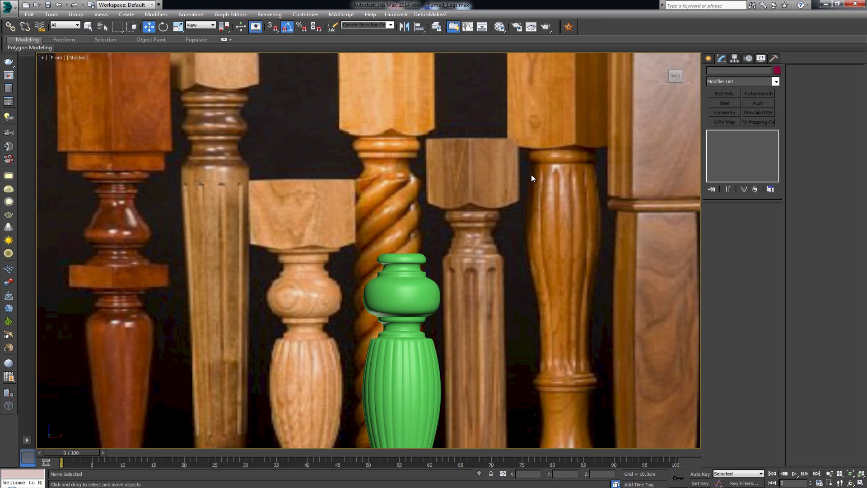
pyautogui.moveTo(530, 177); pyautogui.dragTo(455, 234, button='middle')
pyautogui.scroll(-4, 454, 232)
pyautogui.moveTo(518, 228); pyautogui.dragTo(476, 210, button='middle')
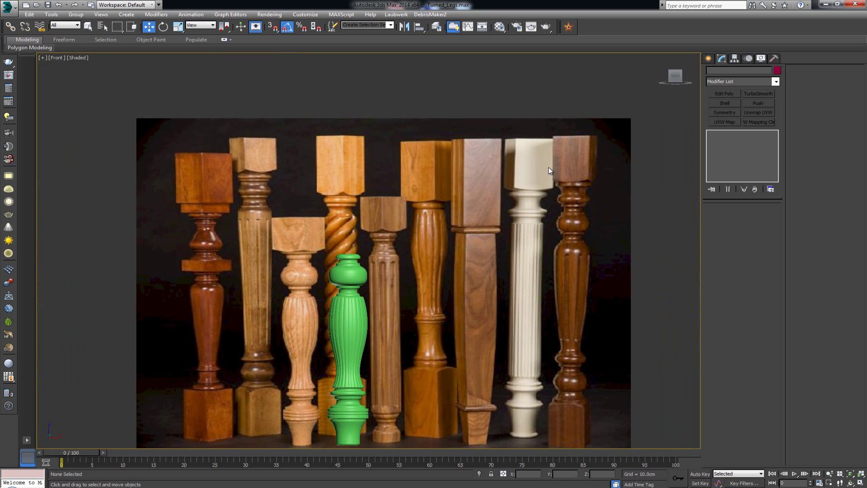
# Step: Unhide the Modular layer in the layer manager and close the manager
pyautogui.click(436, 26)
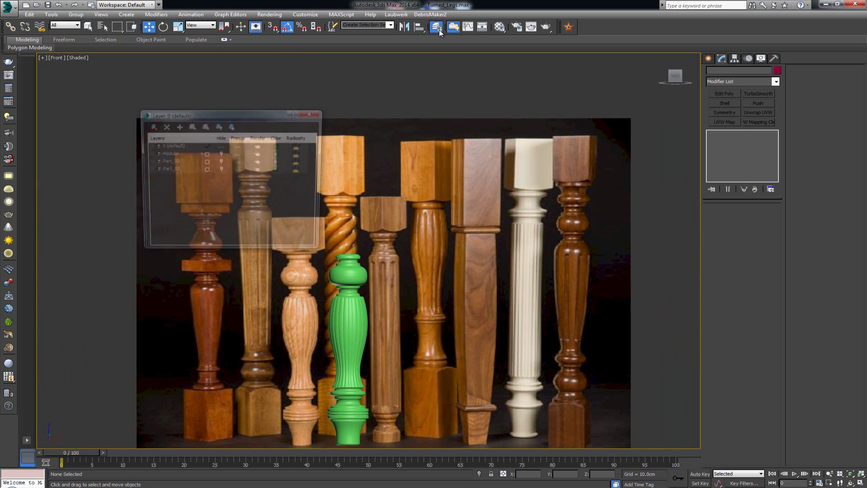
pyautogui.click(167, 153)
pyautogui.click(220, 154)
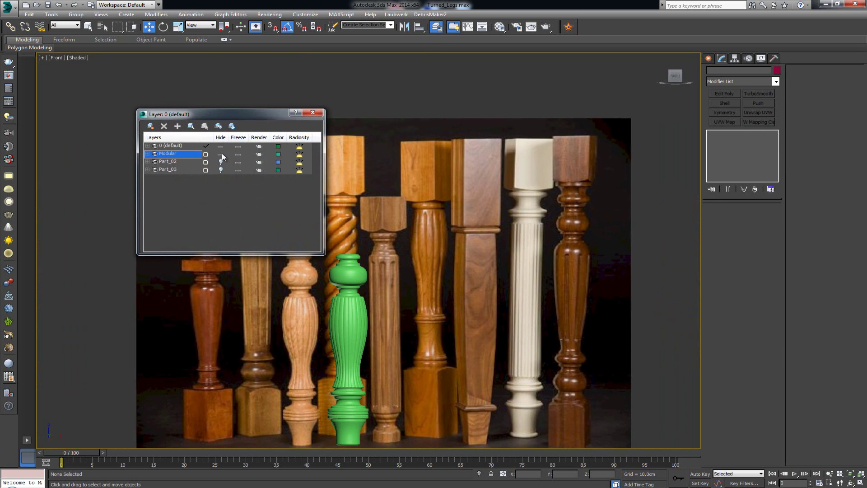
pyautogui.click(319, 114)
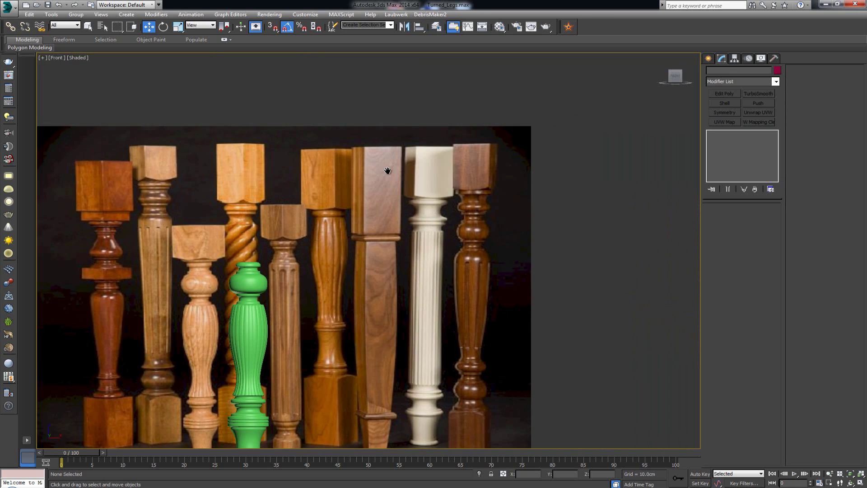
# Step: Clone the rounded-bottom block beside the reference photo as a single copy placed above the green leg
pyautogui.scroll(-4, 384, 176)
pyautogui.click(618, 172)
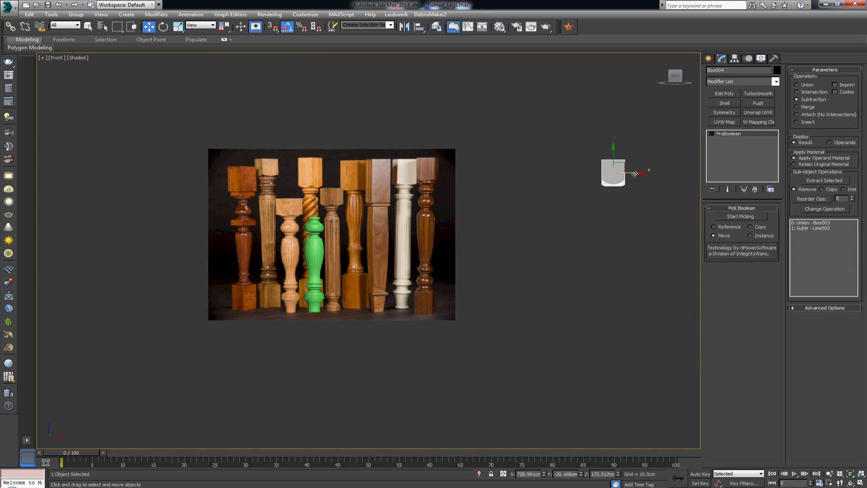
pyautogui.keyDown('shift'); pyautogui.moveTo(636, 173); pyautogui.dragTo(335, 173); pyautogui.keyUp('shift')
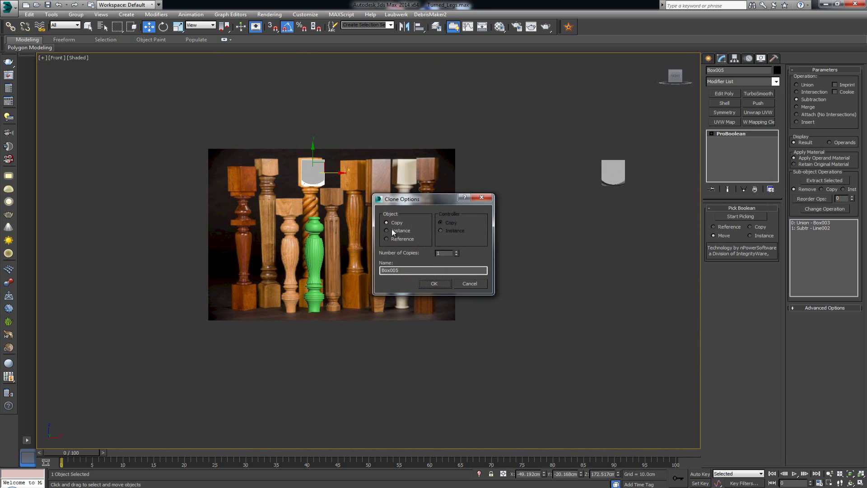
pyautogui.click(434, 283)
# Step: Move the copied block down so that it sits centred on top of the green leg
pyautogui.scroll(6, 330, 194)
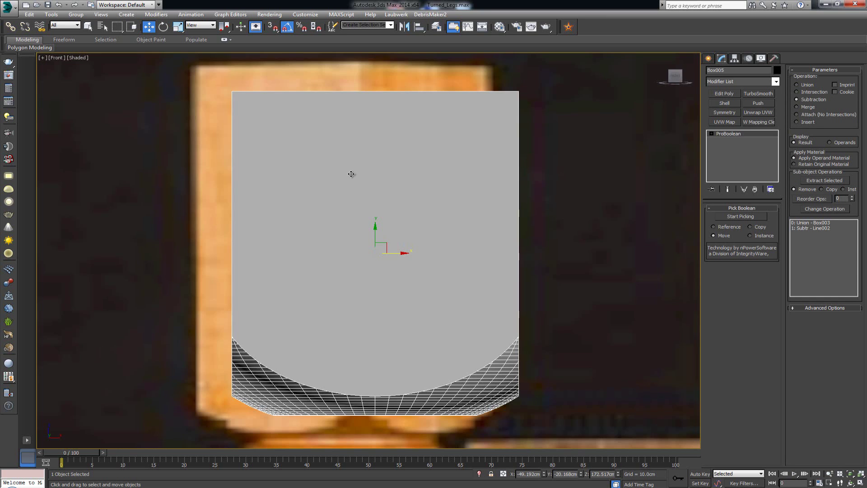
pyautogui.scroll(-2, 357, 181)
pyautogui.scroll(-3, 364, 192)
pyautogui.moveTo(374, 201); pyautogui.dragTo(382, 261)
pyautogui.scroll(3, 383, 316)
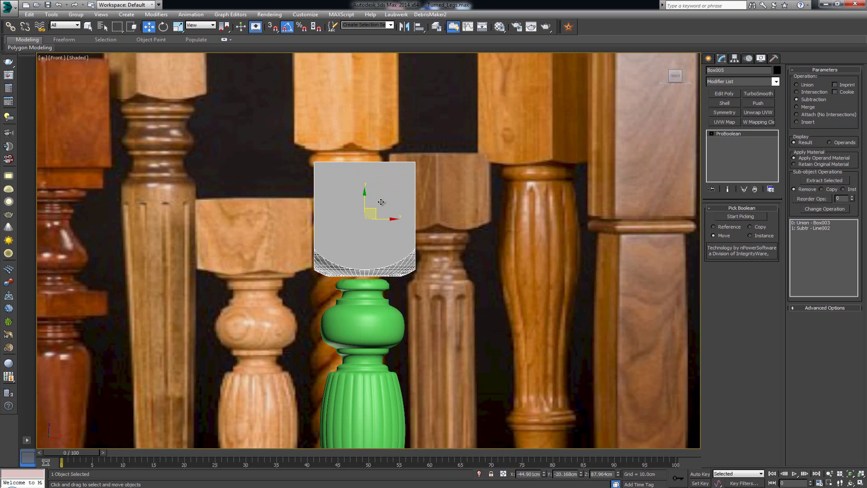
pyautogui.moveTo(370, 220); pyautogui.dragTo(371, 205, button='middle')
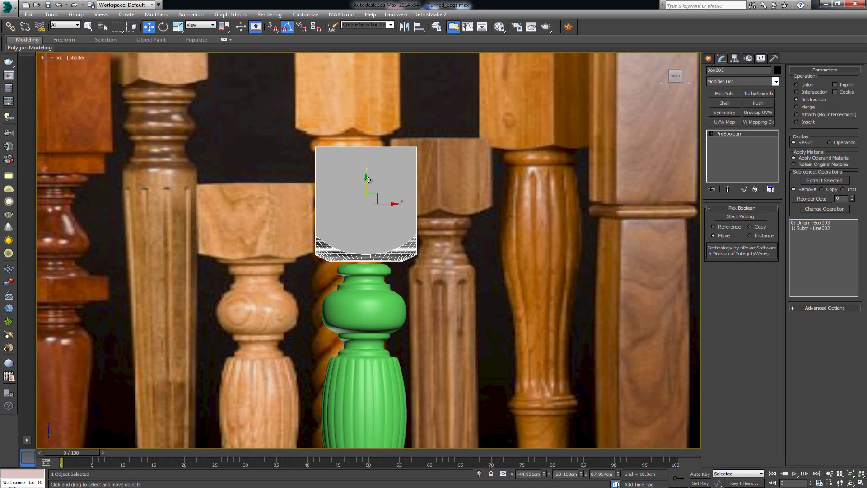
# Step: Add an Edit Poly modifier to the block and lower its top vertices to match the reference block's height
pyautogui.click(727, 96)
pyautogui.press('1')
pyautogui.moveTo(452, 110); pyautogui.dragTo(298, 168)
pyautogui.moveTo(363, 126); pyautogui.dragTo(367, 164)
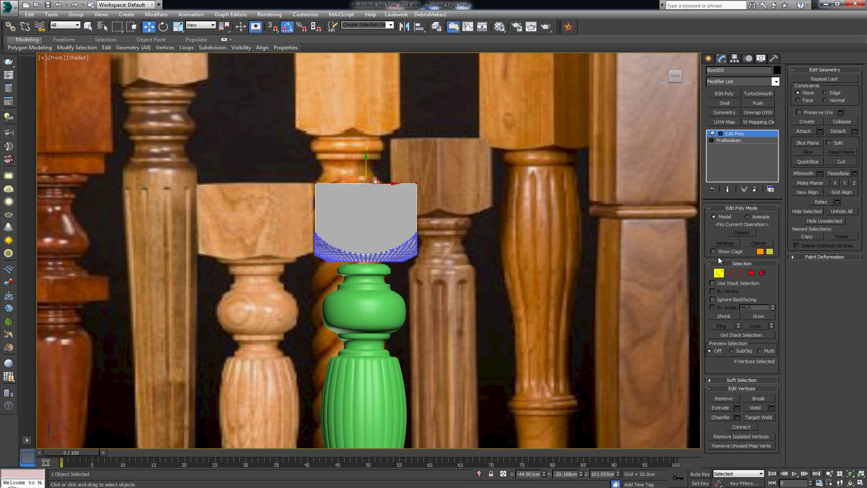
pyautogui.click(719, 273)
# Step: Align the block to the green leg, centre to centre, in X and Y position only
pyautogui.hotkey('alt', 'w')
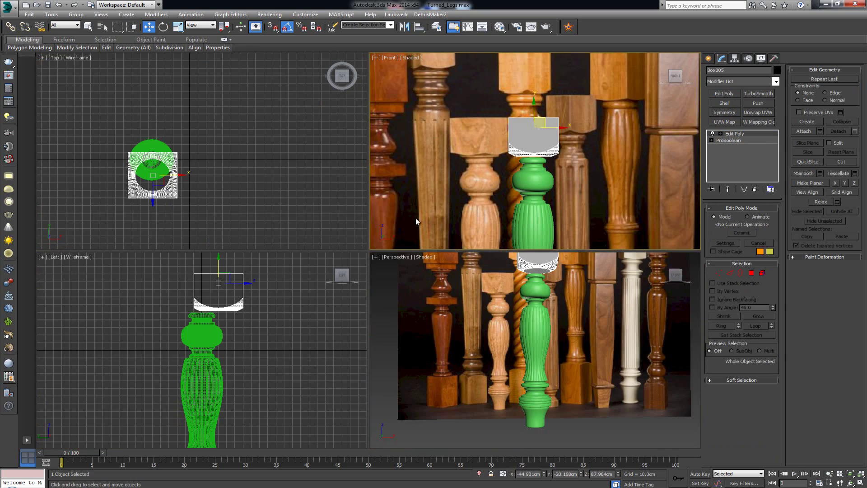
pyautogui.rightClick(512, 296)
pyautogui.hotkey('alt', 'w')
pyautogui.moveTo(408, 179); pyautogui.dragTo(593, 201, button='middle')
pyautogui.scroll(3, 420, 195)
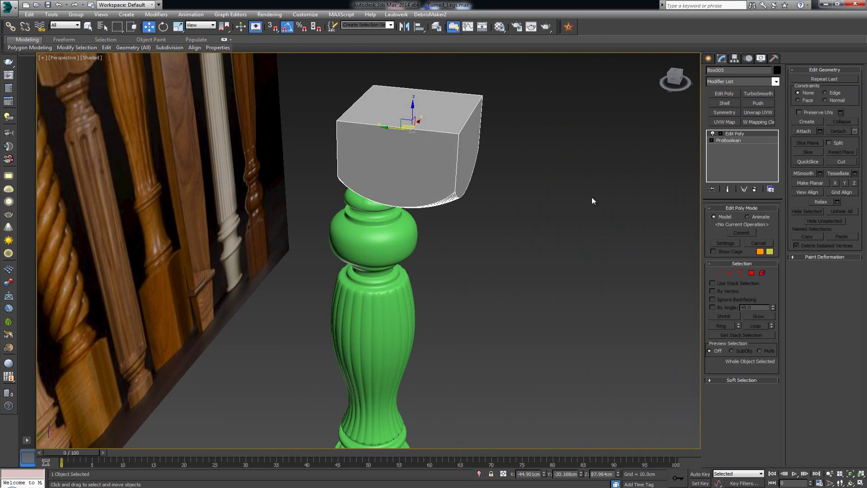
pyautogui.click(738, 134)
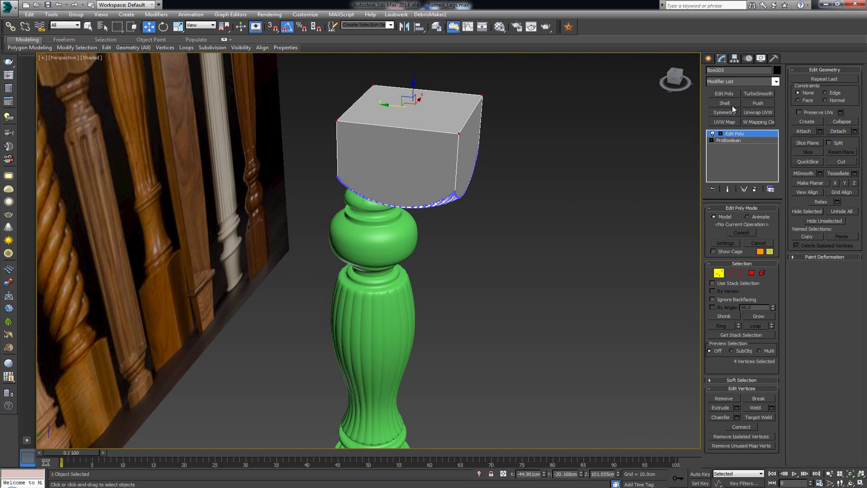
pyautogui.click(737, 134)
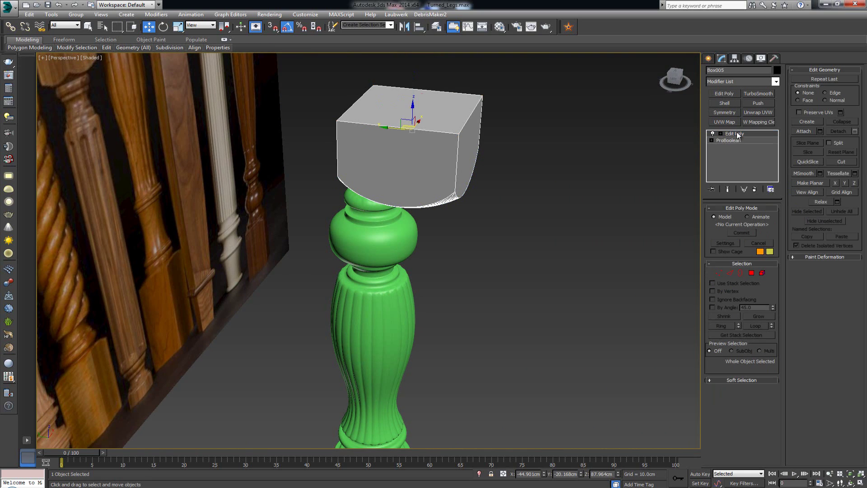
pyautogui.click(419, 28)
pyautogui.click(377, 238)
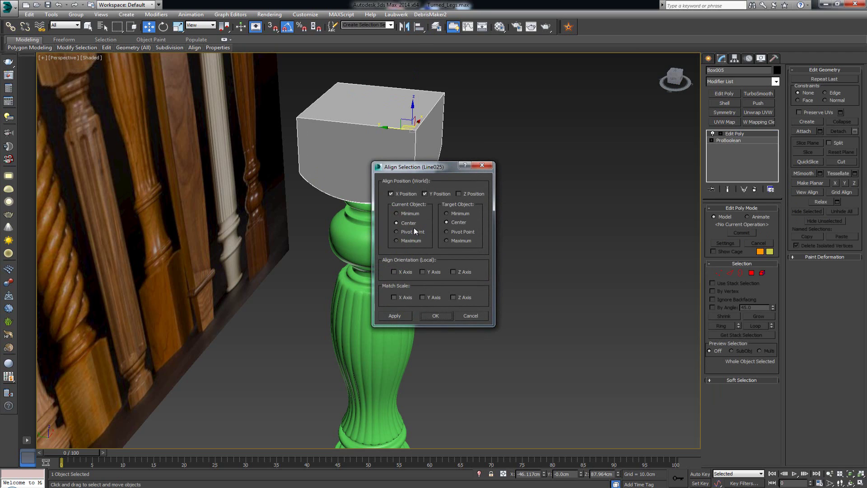
pyautogui.click(435, 315)
# Step: Select the green leg and isolate it to expose its top cap beneath the block
pyautogui.scroll(4, 374, 241)
pyautogui.keyDown('alt'); pyautogui.moveTo(374, 241); pyautogui.dragTo(357, 246, button='middle'); pyautogui.keyUp('alt')
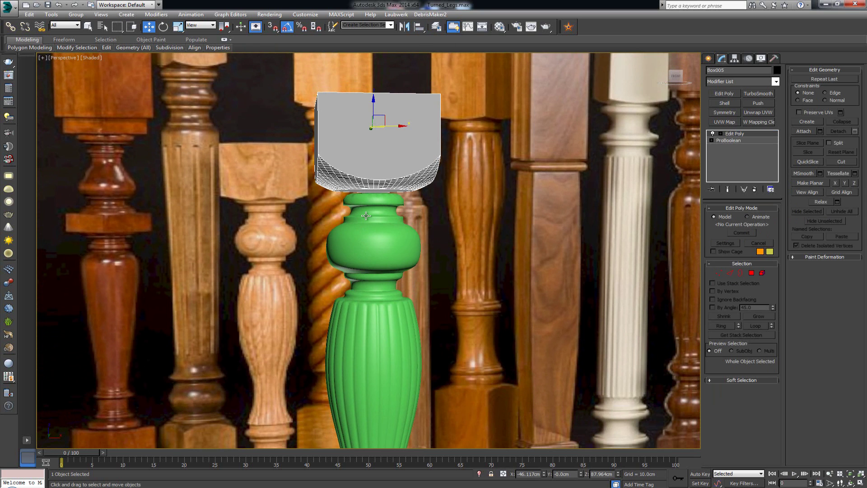
pyautogui.scroll(5, 365, 211)
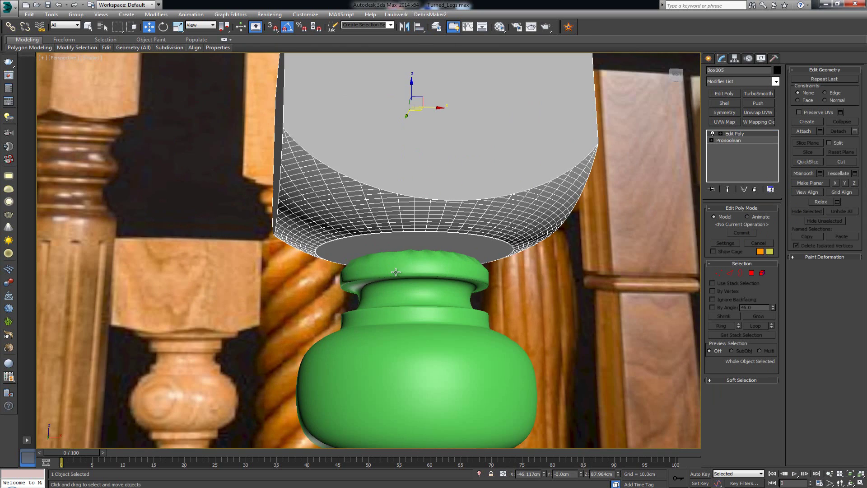
pyautogui.click(411, 277)
pyautogui.click(751, 141)
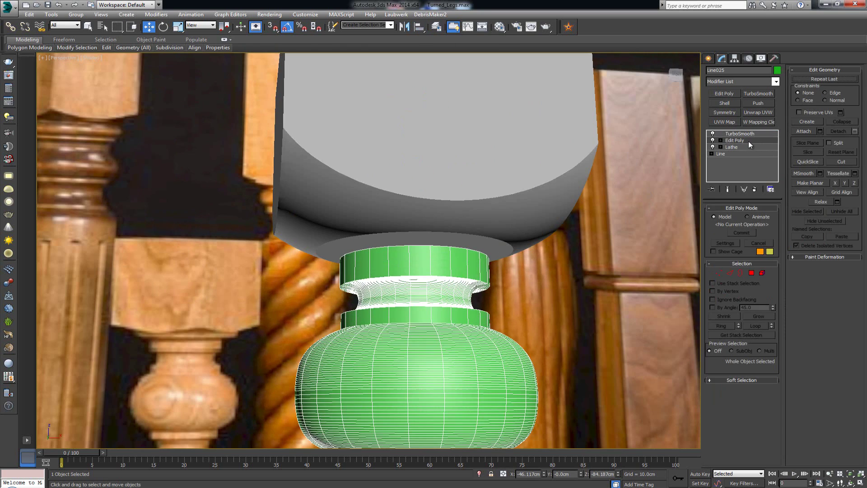
pyautogui.scroll(4, 578, 206)
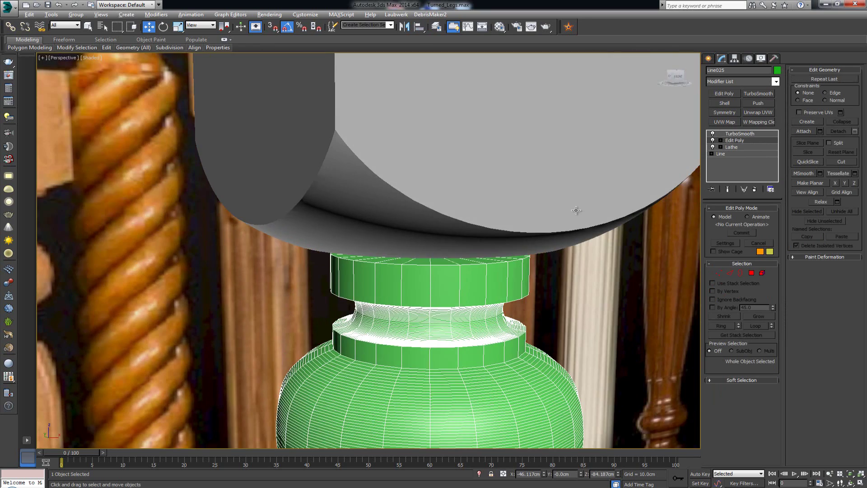
pyautogui.hotkey('alt', 'q')
pyautogui.keyDown('alt'); pyautogui.moveTo(437, 81); pyautogui.dragTo(462, 229, button='middle'); pyautogui.keyUp('alt')
pyautogui.scroll(4, 462, 229)
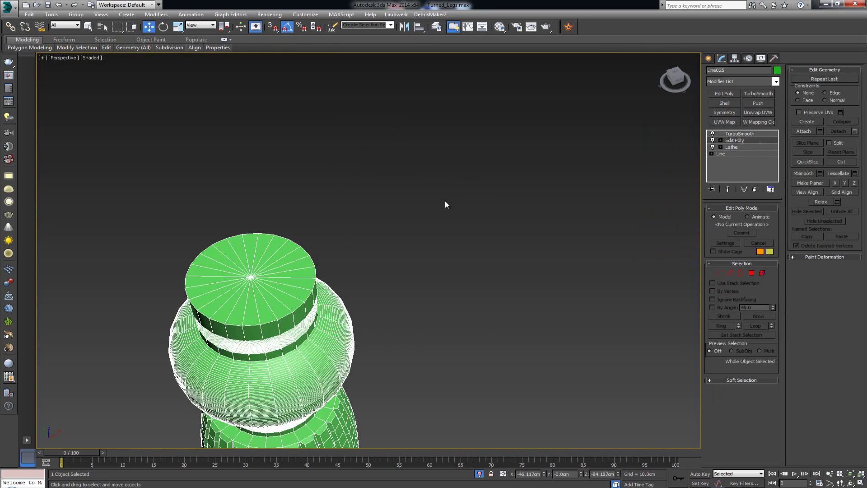
# Step: Delete the centre vertex of the leg's top cap in Edit Poly, leaving the upper collar open
pyautogui.moveTo(446, 201); pyautogui.dragTo(546, 174, button='middle')
pyautogui.scroll(4, 546, 174)
pyautogui.press('1')
pyautogui.moveTo(280, 279); pyautogui.dragTo(269, 292)
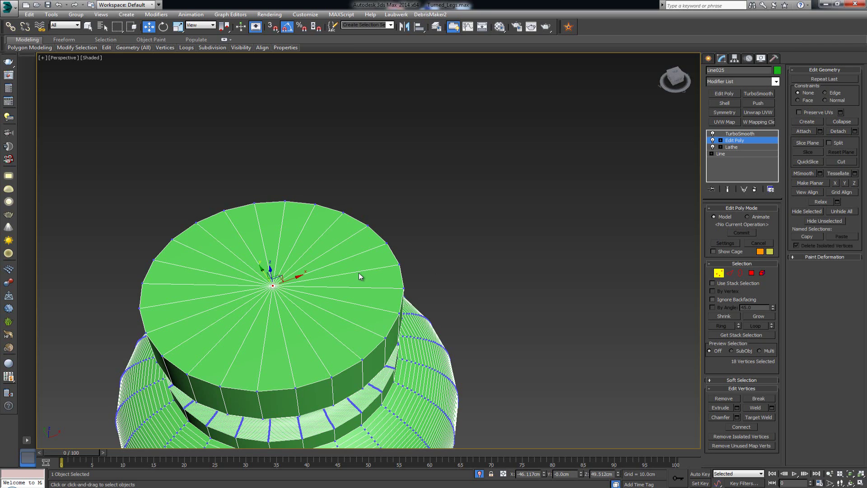
pyautogui.click(272, 286)
pyautogui.click(463, 224)
pyautogui.keyDown('alt'); pyautogui.moveTo(463, 224); pyautogui.dragTo(469, 212, button='middle'); pyautogui.keyUp('alt')
pyautogui.click(296, 133)
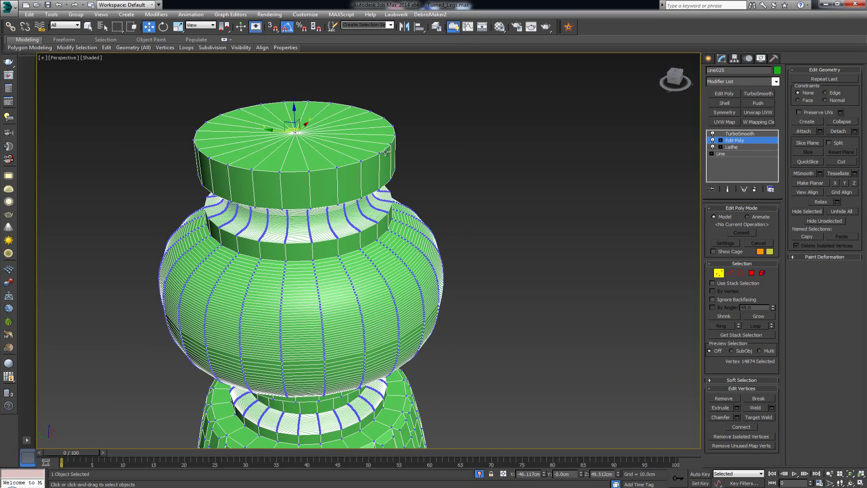
pyautogui.press('F3')
pyautogui.scroll(5, 387, 220)
pyautogui.moveTo(347, 110)
pyautogui.mouseDown(button='middle')
pyautogui.moveTo(389, 220)
pyautogui.moveTo(399, 219)
pyautogui.moveTo(408, 187)
pyautogui.moveTo(416, 217)
pyautogui.moveTo(392, 254)
pyautogui.mouseUp(button='middle')
pyautogui.scroll(-2, 380, 234)
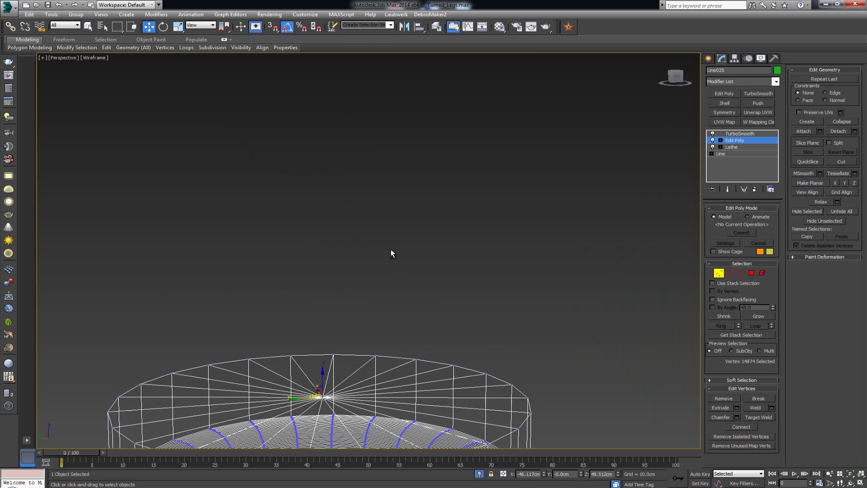
pyautogui.moveTo(325, 393); pyautogui.dragTo(316, 405)
pyautogui.press('Delete')
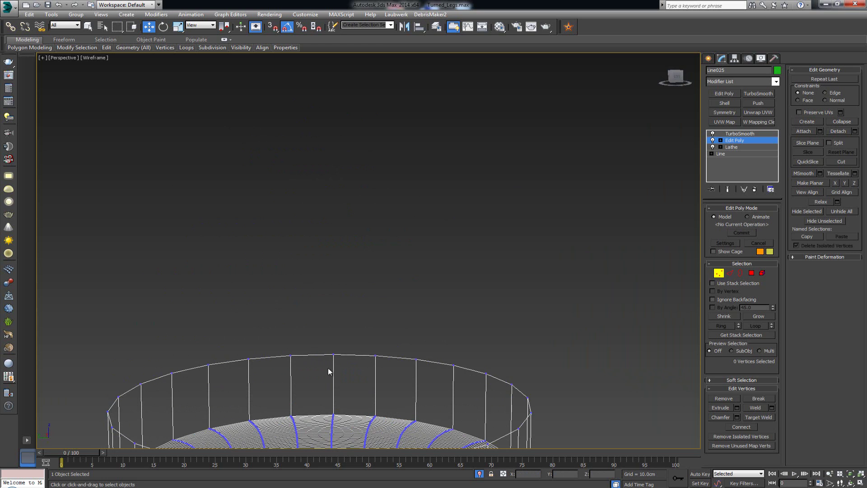
pyautogui.press('F3')
pyautogui.scroll(-5, 320, 317)
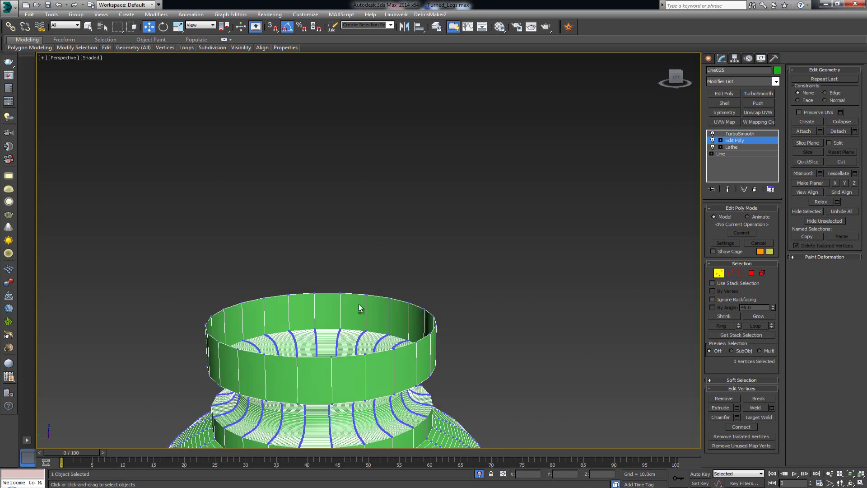
# Step: Select the open border around the leg's top collar and end isolation
pyautogui.keyDown('alt'); pyautogui.moveTo(359, 308); pyautogui.dragTo(340, 314, button='middle'); pyautogui.keyUp('alt')
pyautogui.press('3')
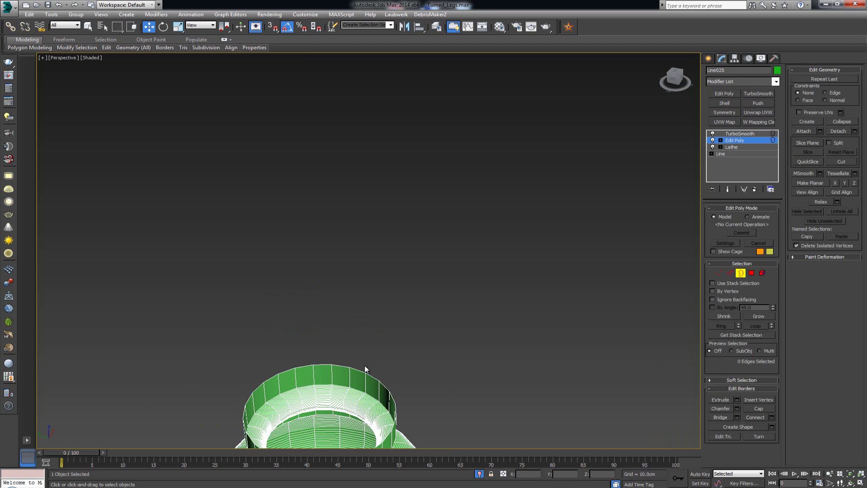
pyautogui.click(362, 371)
pyautogui.press('z')
pyautogui.rightClick(474, 211)
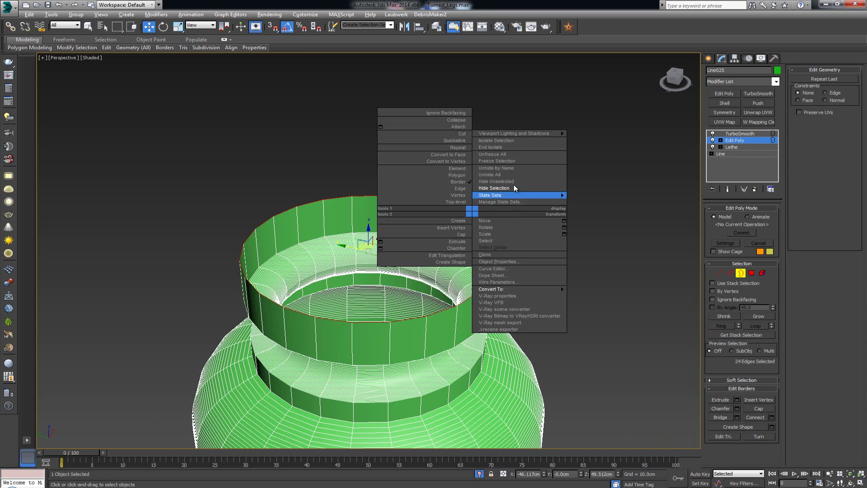
pyautogui.click(515, 148)
pyautogui.scroll(-3, 408, 190)
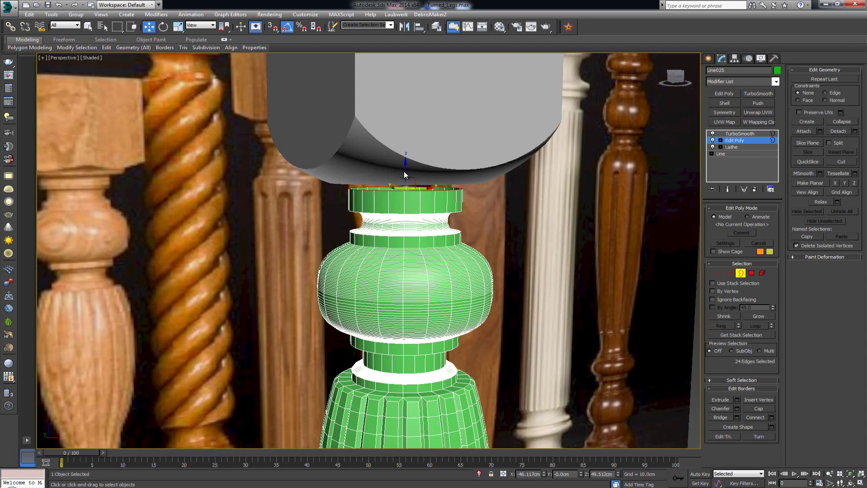
# Step: Lower the selected top border in the front view to about 47.9 cm in Z, shortening the collar
pyautogui.hotkey('alt', 'w')
pyautogui.hotkey('alt', 'w')
pyautogui.scroll(4, 441, 241)
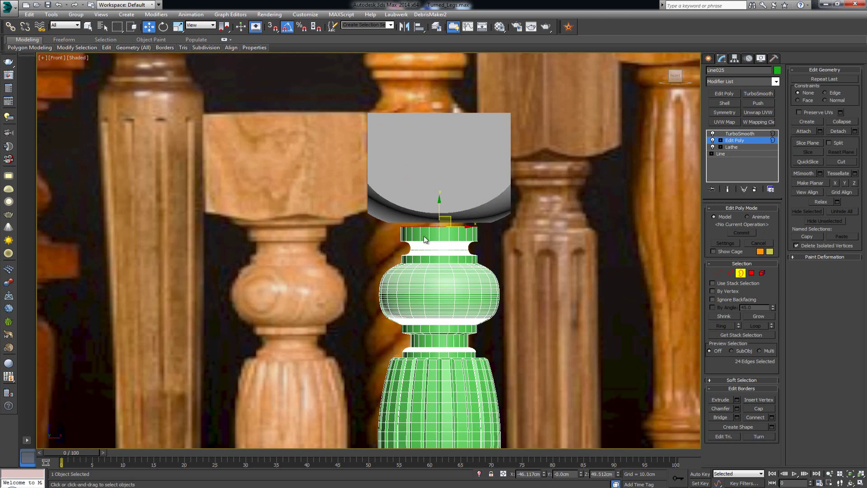
pyautogui.moveTo(440, 195); pyautogui.dragTo(439, 182)
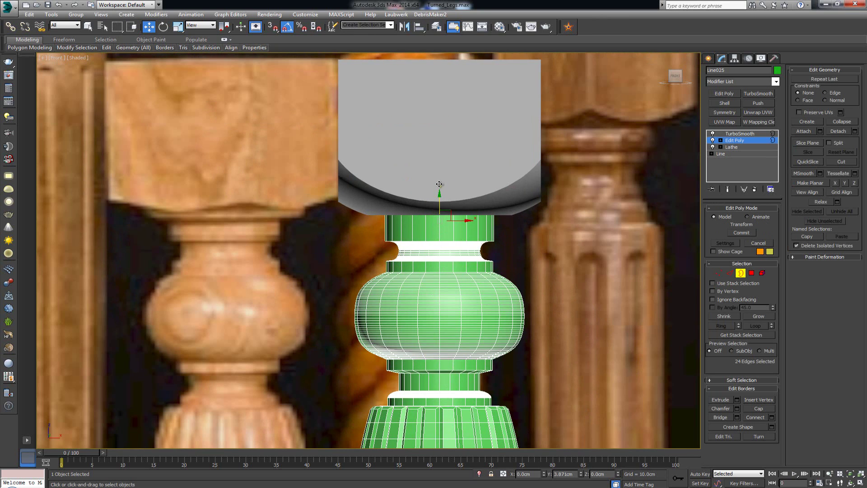
pyautogui.moveTo(439, 194); pyautogui.dragTo(439, 205)
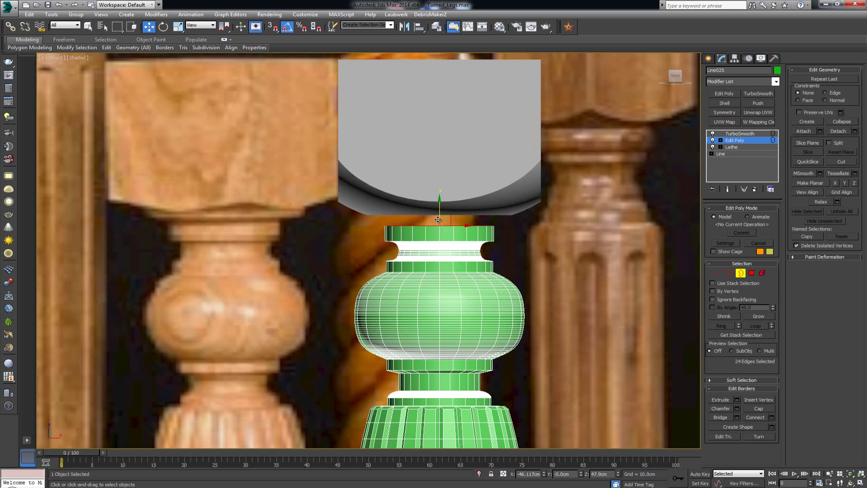
# Step: Extend the top border outward with Scale and upward to the block's underside, forming a wider top ring
pyautogui.press('r')
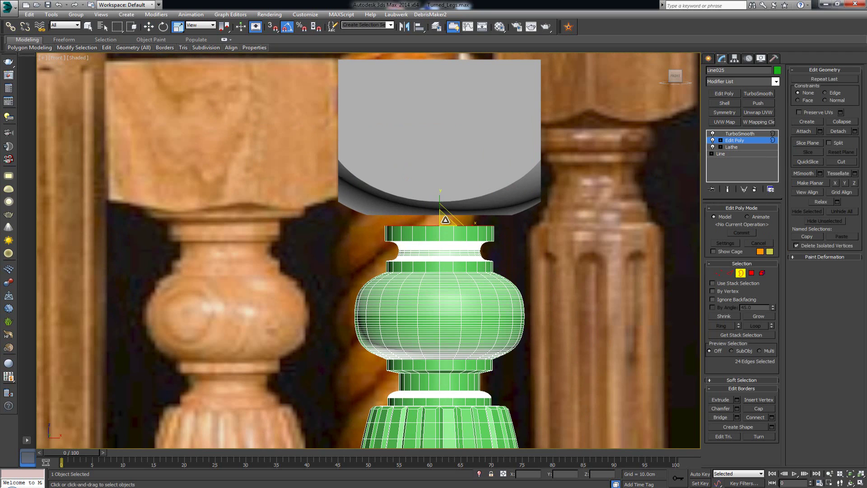
pyautogui.moveTo(445, 219); pyautogui.dragTo(446, 209)
pyautogui.press('w')
pyautogui.moveTo(440, 202); pyautogui.dragTo(440, 195)
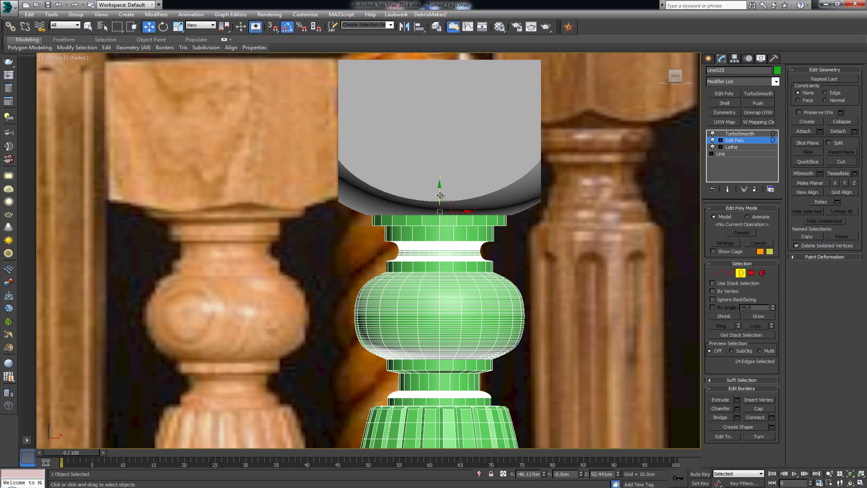
pyautogui.click(741, 275)
# Step: Isolate the leg and check the new top ring with TurboSmooth applied
pyautogui.hotkey('alt', 'q')
pyautogui.moveTo(298, 161); pyautogui.dragTo(309, 368, button='middle')
pyautogui.scroll(2, 307, 348)
pyautogui.scroll(3, 309, 368)
pyautogui.moveTo(529, 190); pyautogui.dragTo(471, 240, button='middle')
pyautogui.scroll(3, 462, 259)
pyautogui.scroll(4, 435, 279)
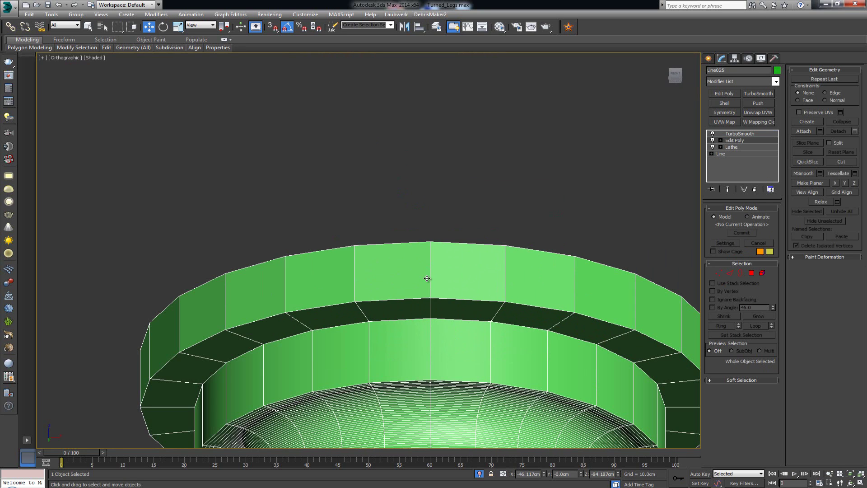
pyautogui.click(737, 134)
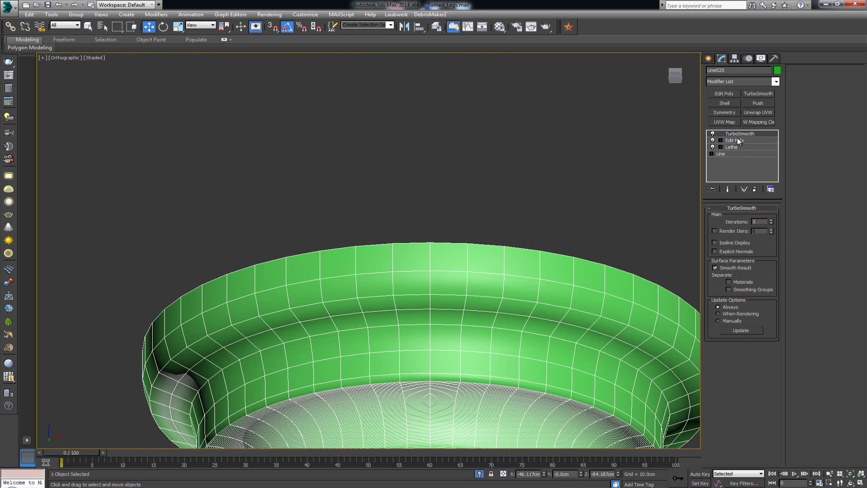
# Step: Insert supporting edge loops beside the inner and outer corners under the top ring, and return to TurboSmooth
pyautogui.click(736, 140)
pyautogui.press('2')
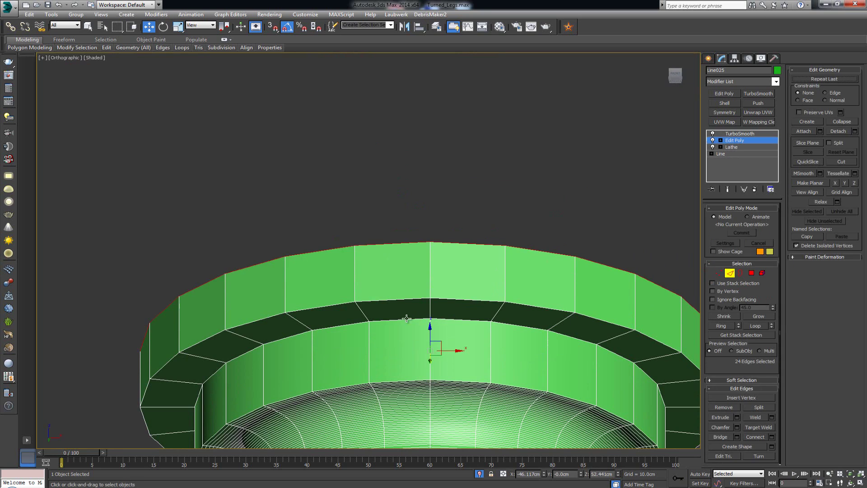
pyautogui.click(398, 326)
pyautogui.doubleClick(369, 324)
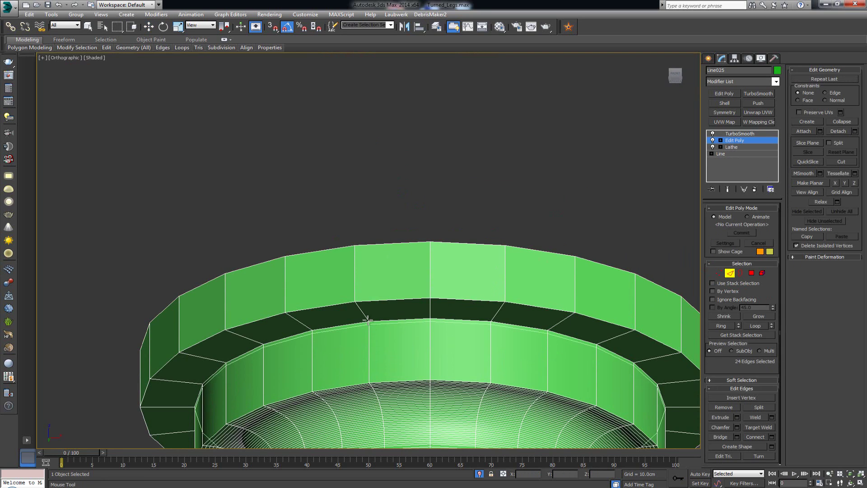
pyautogui.doubleClick(358, 300)
pyautogui.press('w')
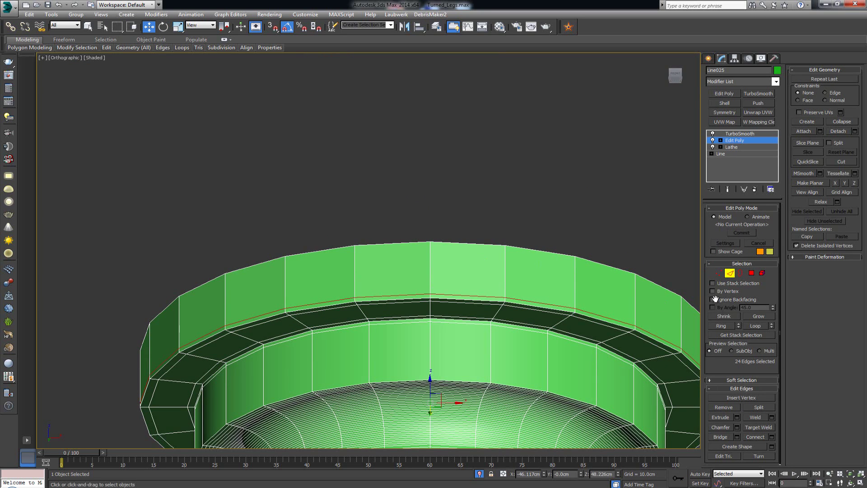
pyautogui.click(734, 134)
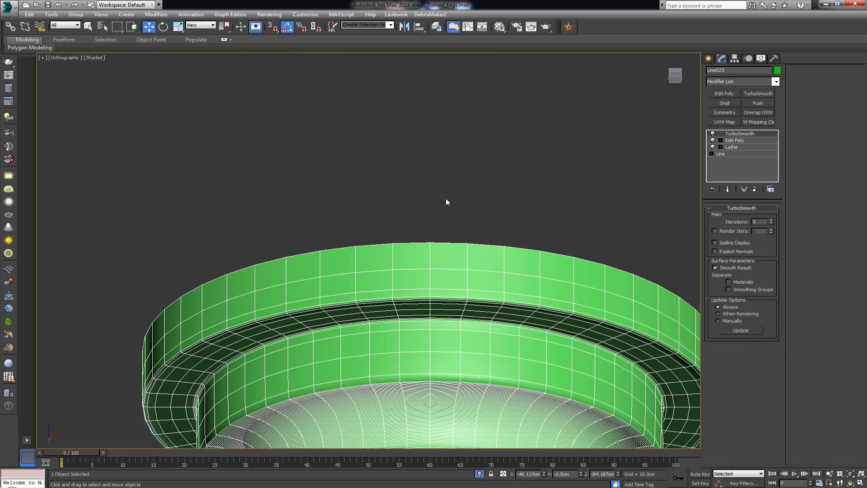
# Step: Check the sharpened top ring on the smoothed leg and end isolation
pyautogui.click(445, 201)
pyautogui.scroll(-10, 429, 294)
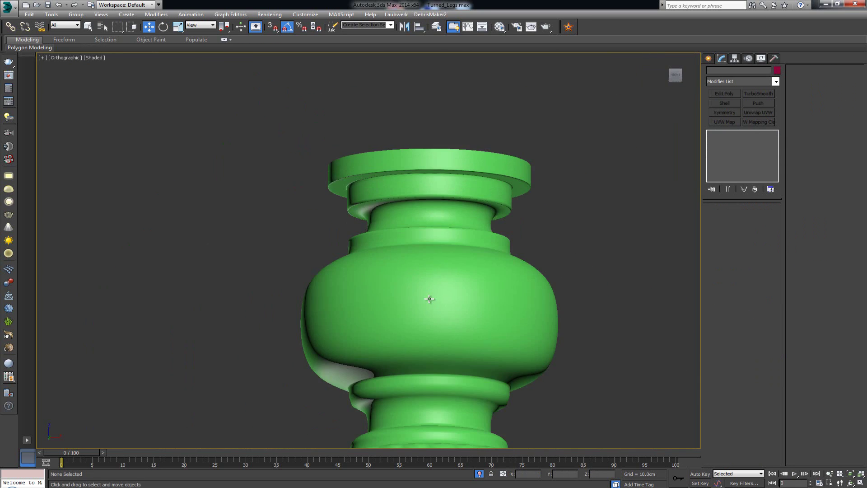
pyautogui.scroll(-2, 429, 299)
pyautogui.keyDown('alt'); pyautogui.moveTo(430, 298); pyautogui.dragTo(424, 315, button='middle'); pyautogui.keyUp('alt')
pyautogui.rightClick(471, 243)
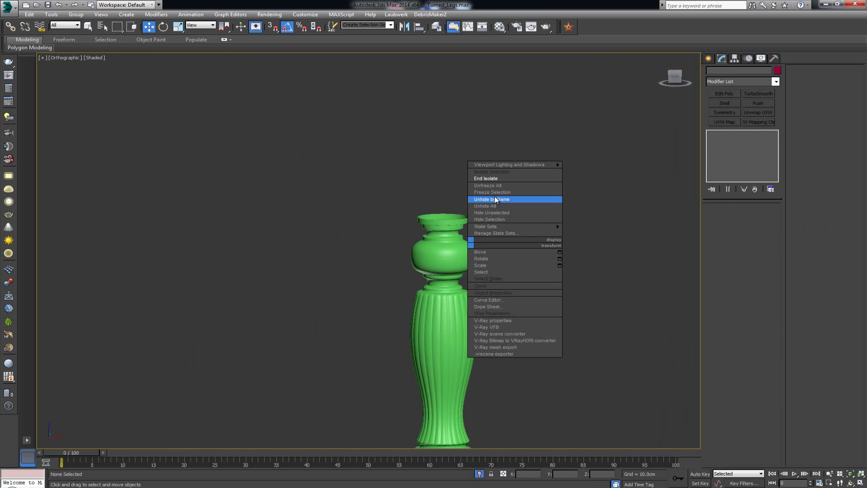
pyautogui.click(500, 181)
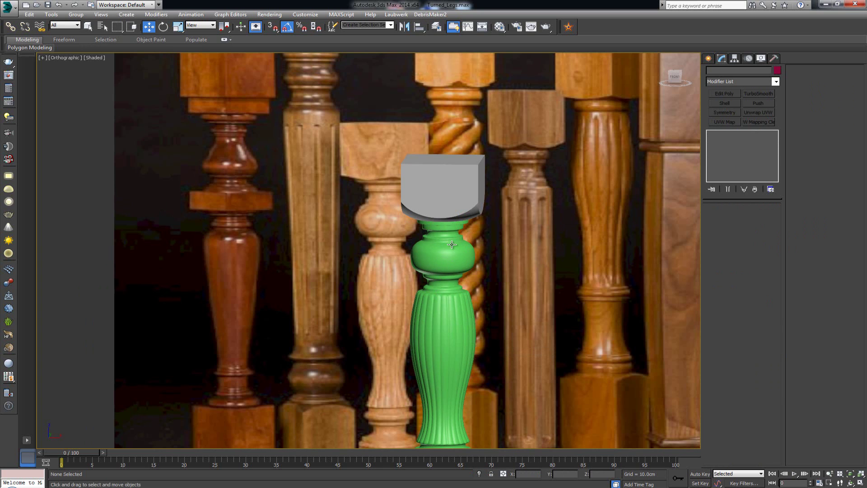
# Step: Select the green leg and return to the front view in the four-viewport layout
pyautogui.click(451, 245)
pyautogui.press('z')
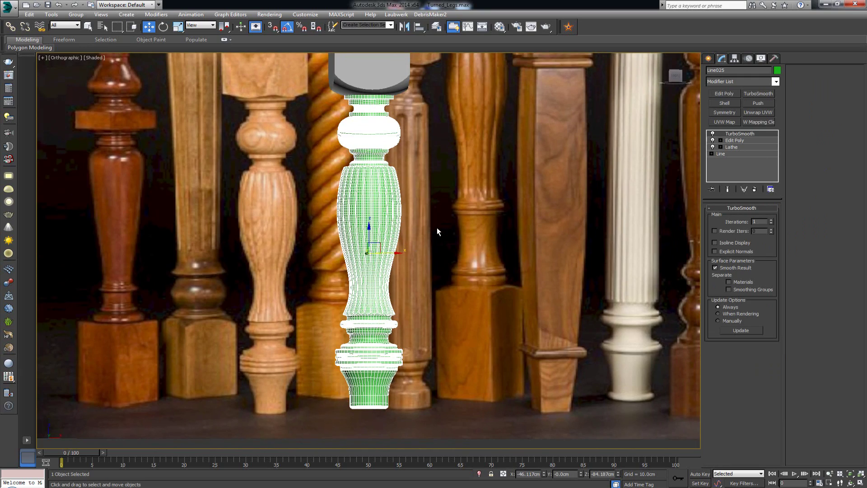
pyautogui.press('f')
pyautogui.hotkey('alt', 'w')
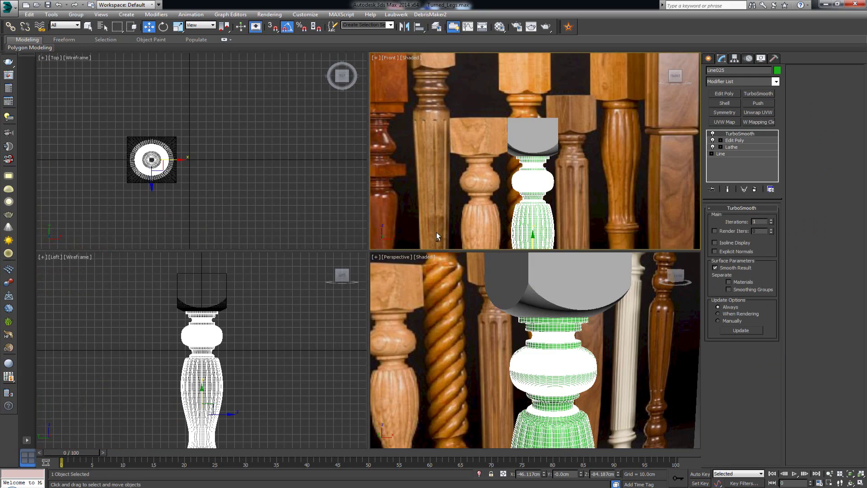
# Step: Maximize the perspective view, deselect the leg and compare its full smoothed shape with the reference legs
pyautogui.rightClick(566, 295)
pyautogui.hotkey('alt', 'w')
pyautogui.keyDown('alt'); pyautogui.moveTo(419, 294); pyautogui.dragTo(397, 296, button='middle'); pyautogui.keyUp('alt')
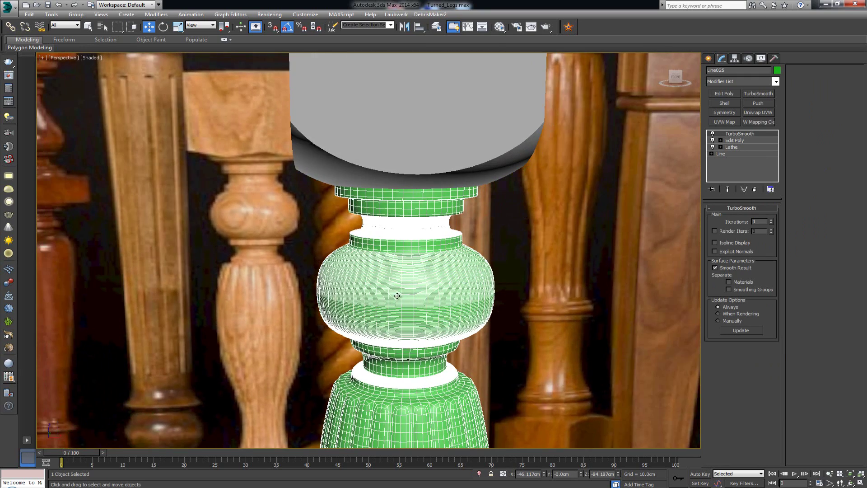
pyautogui.scroll(-6, 397, 295)
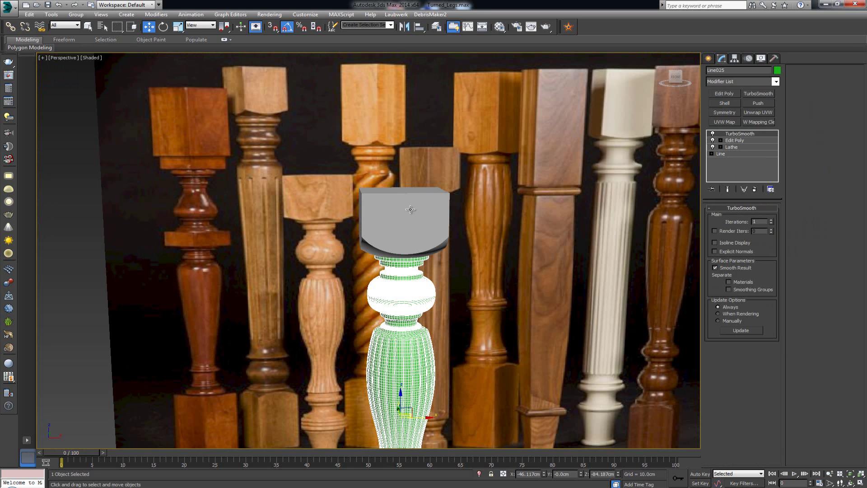
pyautogui.keyDown('alt'); pyautogui.moveTo(408, 217); pyautogui.dragTo(392, 184, button='middle'); pyautogui.keyUp('alt')
pyautogui.scroll(-4, 392, 185)
pyautogui.click(622, 276)
pyautogui.scroll(4, 435, 245)
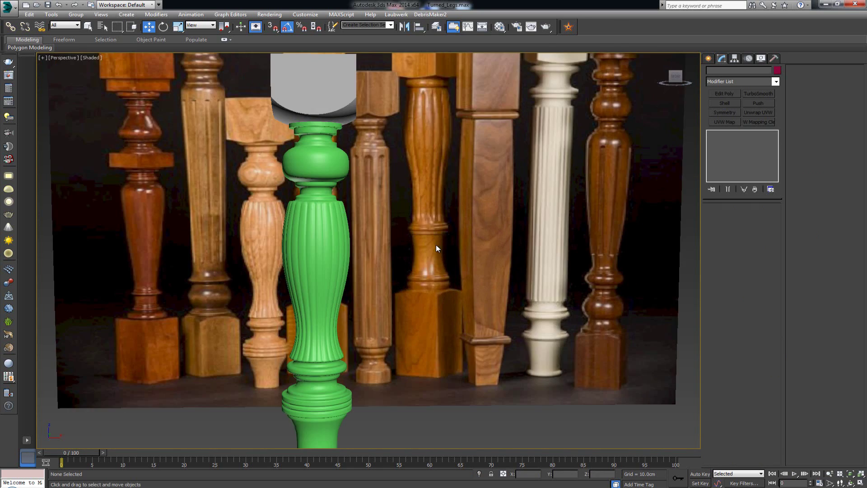
# Step: Assign the grey Material #2 to the green turned leg and close the Material Editor
pyautogui.moveTo(436, 245); pyautogui.dragTo(484, 303, button='middle')
pyautogui.press('m')
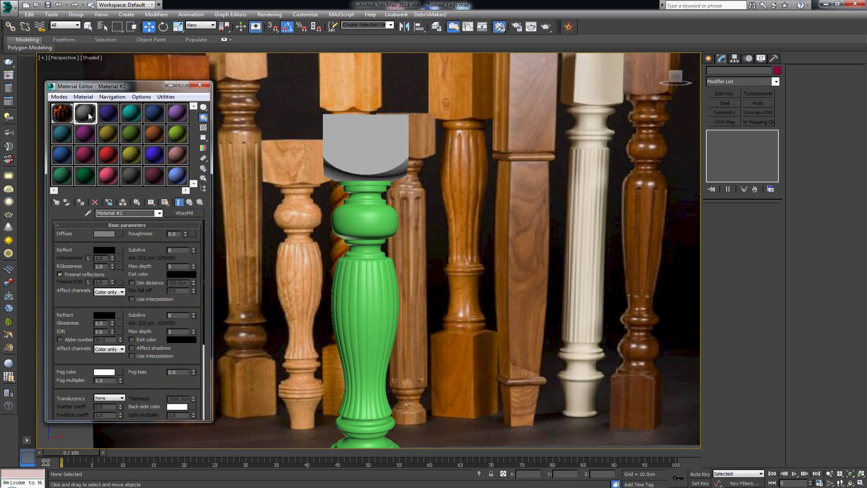
pyautogui.moveTo(360, 288); pyautogui.dragTo(362, 289)
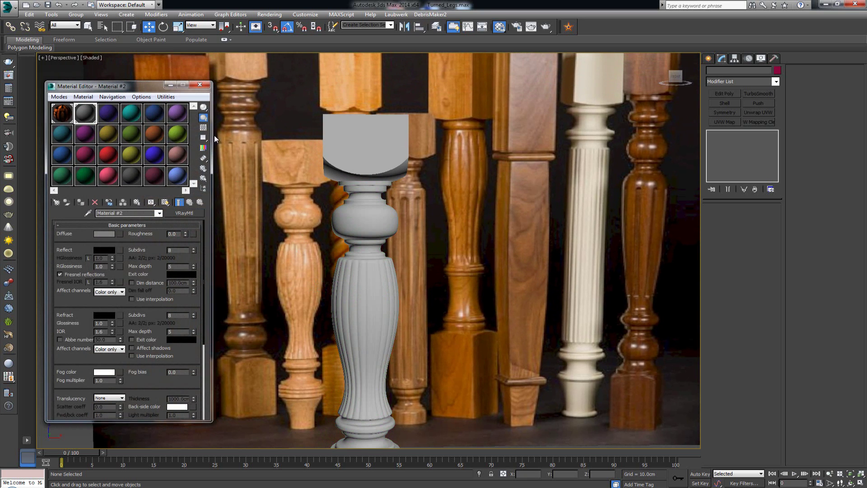
pyautogui.click(200, 84)
# Step: Select both the turned leg and the square block, set their object colour to black, and deselect them
pyautogui.hotkey('ctrl', 'a')
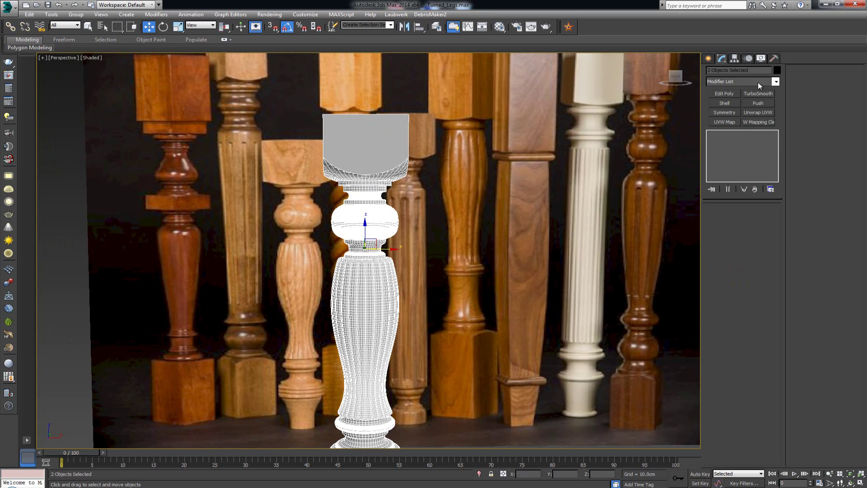
pyautogui.click(776, 71)
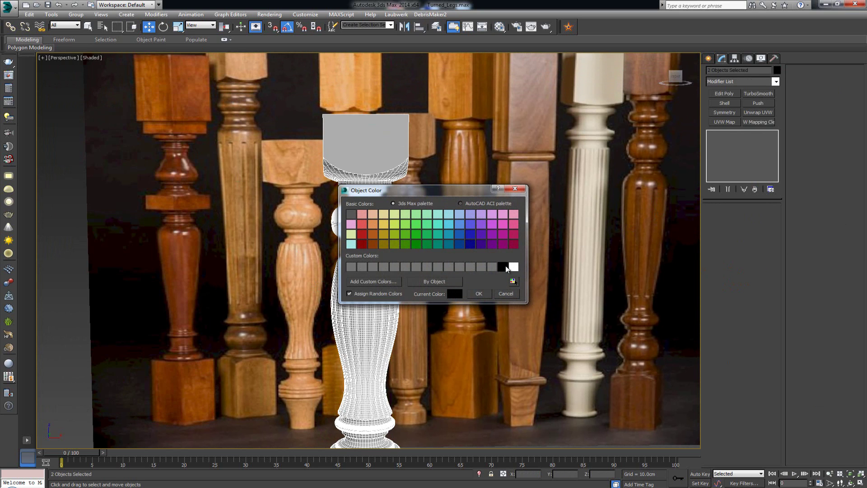
pyautogui.click(478, 294)
pyautogui.scroll(-5, 476, 236)
pyautogui.click(593, 257)
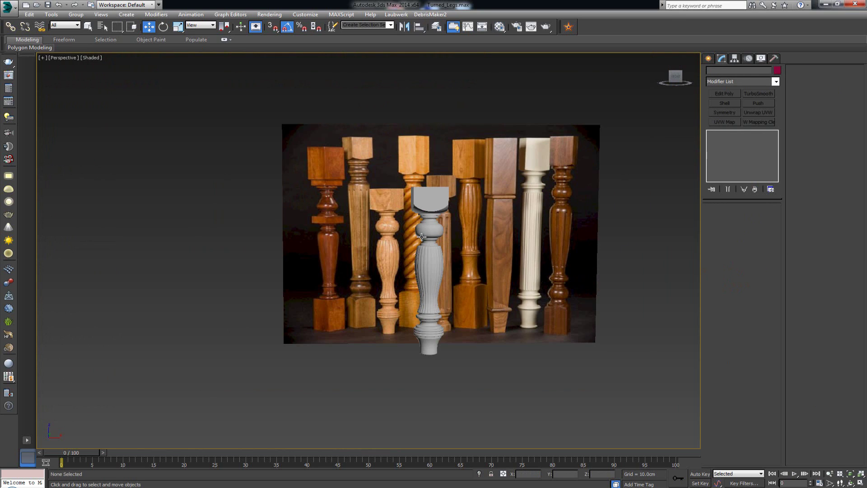
# Step: Examine the leg's wireframe with edged faces shown, return to plain shading and review the whole leg against the reference
pyautogui.scroll(6, 421, 236)
pyautogui.press('F4')
pyautogui.scroll(4, 440, 217)
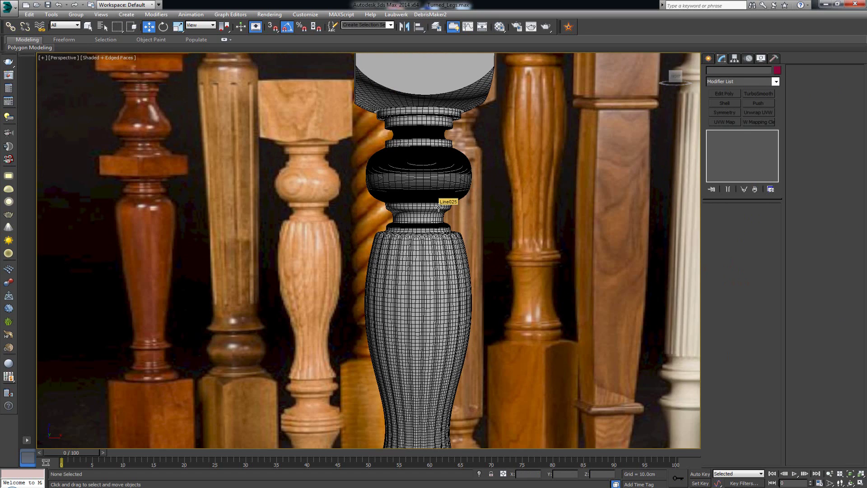
pyautogui.scroll(-4, 438, 207)
pyautogui.press('F4')
pyautogui.moveTo(432, 211); pyautogui.dragTo(421, 215, button='middle')
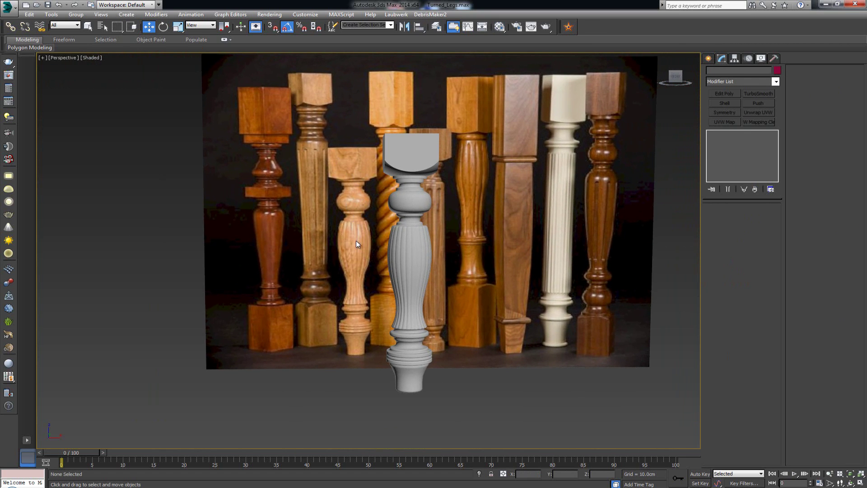
pyautogui.moveTo(373, 231); pyautogui.dragTo(356, 241, button='middle')
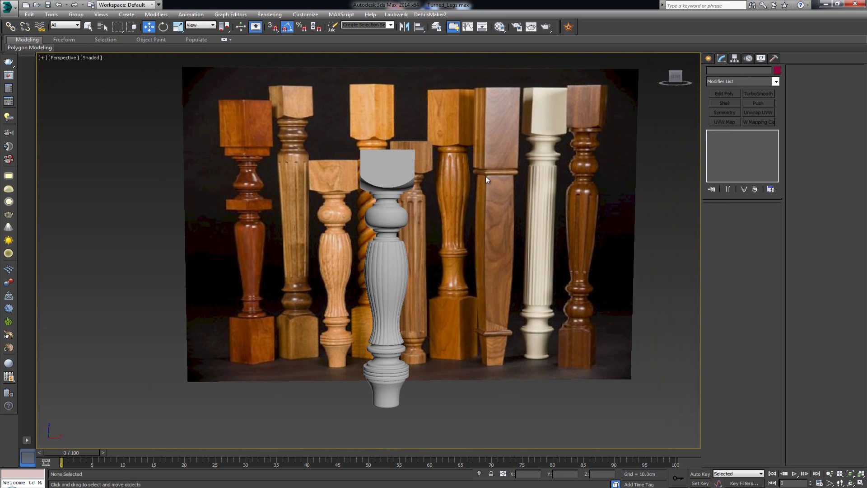